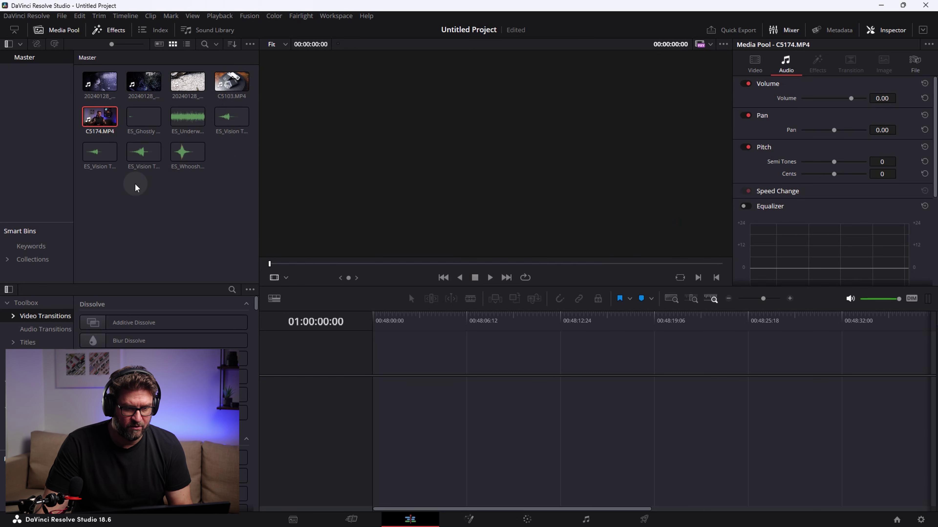
Place clip C5174.MP4 at the start of a new timeline and play its opening seconds up to the card throw.
left_click_drag(100, 117, 381, 404)
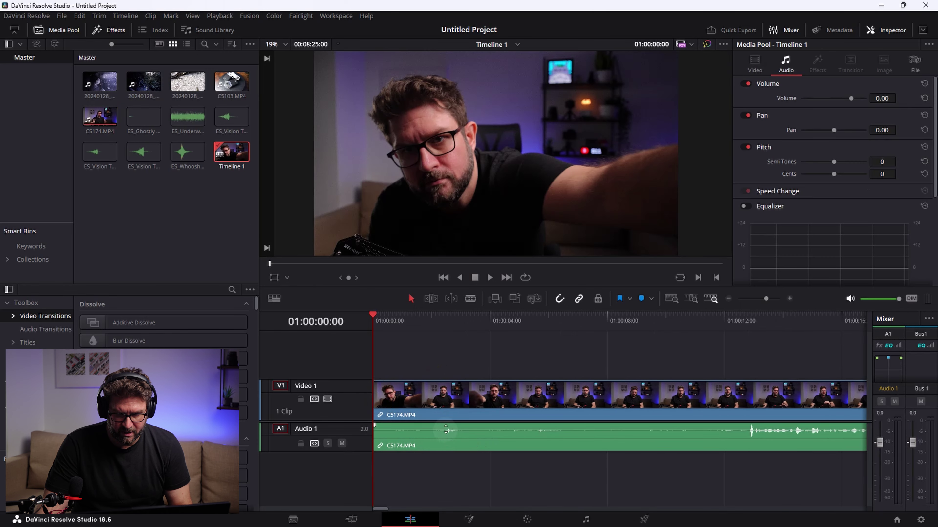
left_click(393, 397)
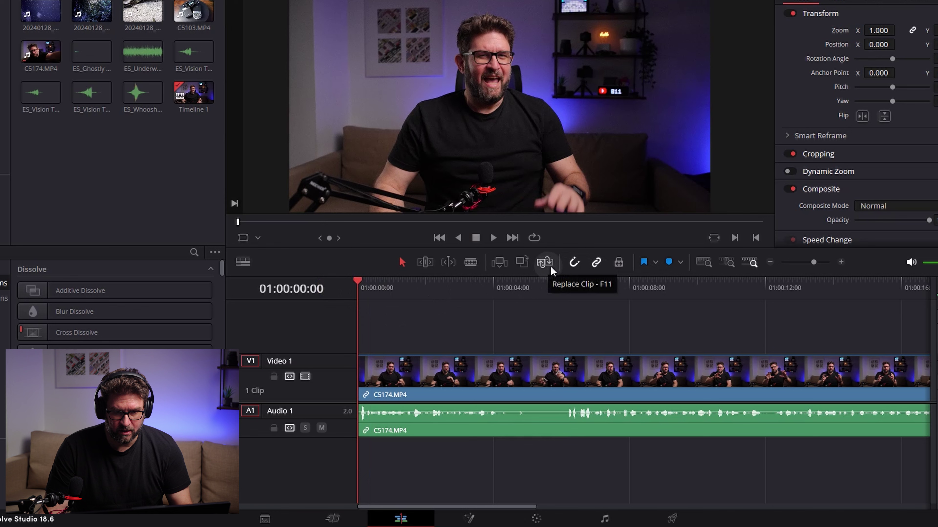
left_click(495, 238)
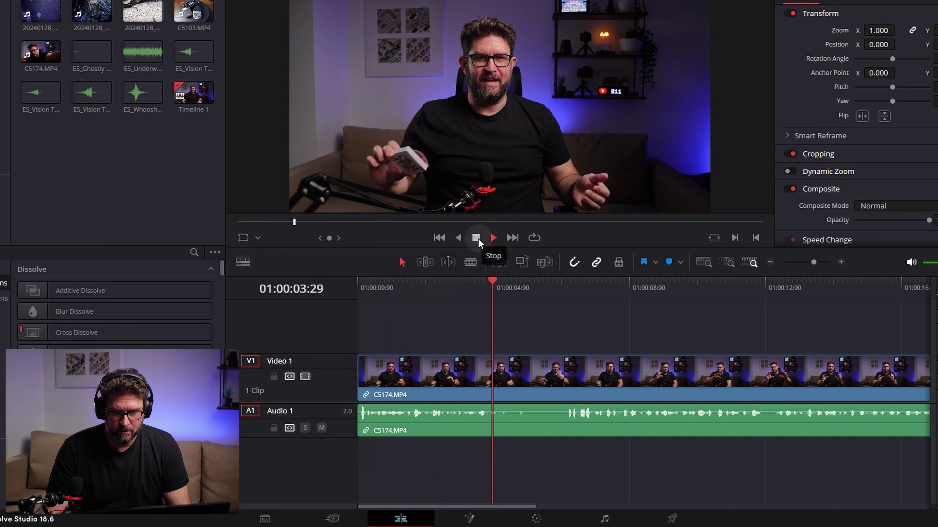
left_click(488, 285)
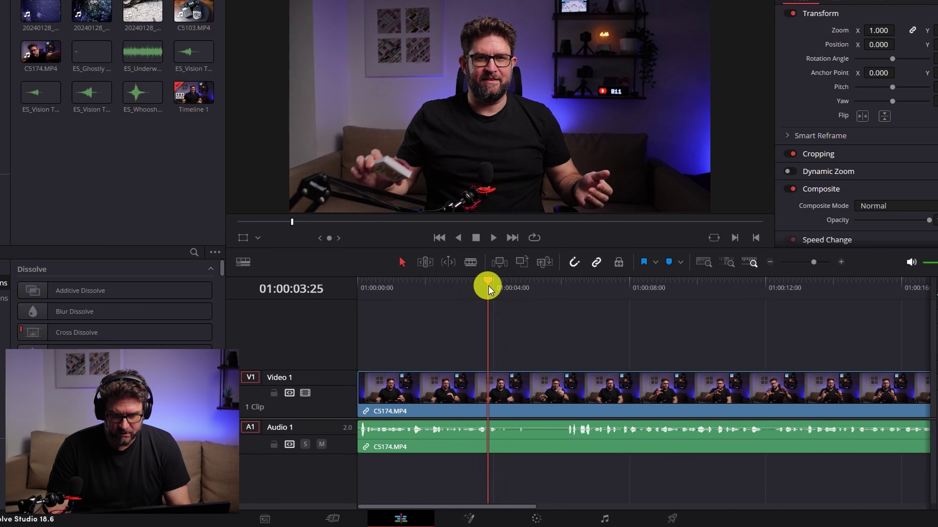
Show the retime controls on the C5174.MP4 clip in the timeline.
left_click(529, 391)
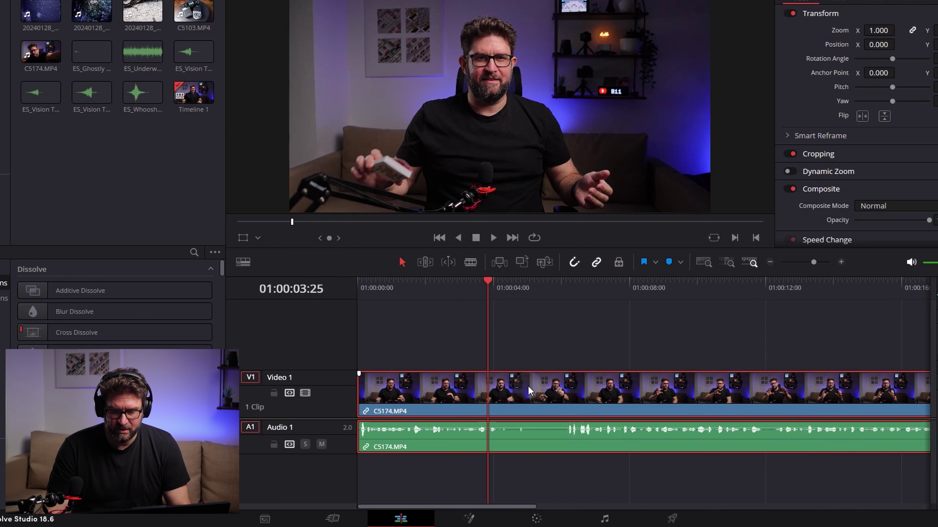
right_click(528, 391)
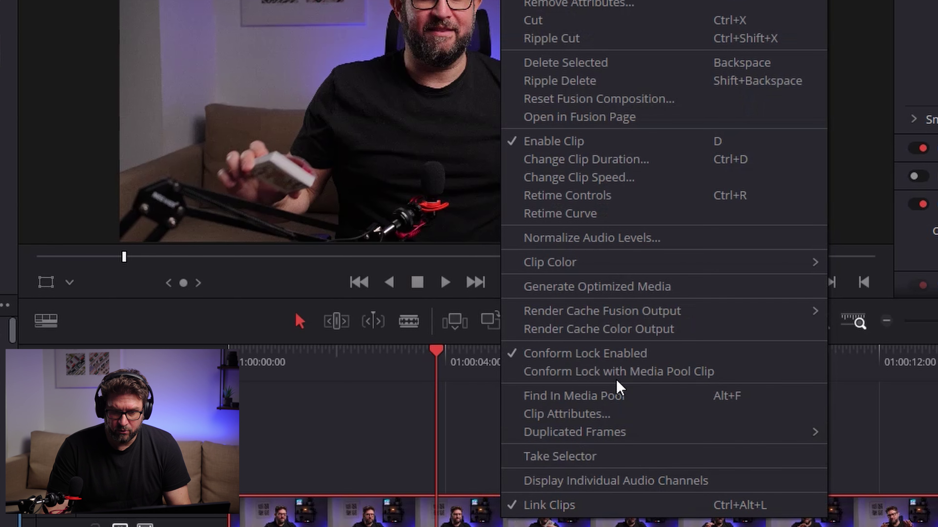
left_click(621, 202)
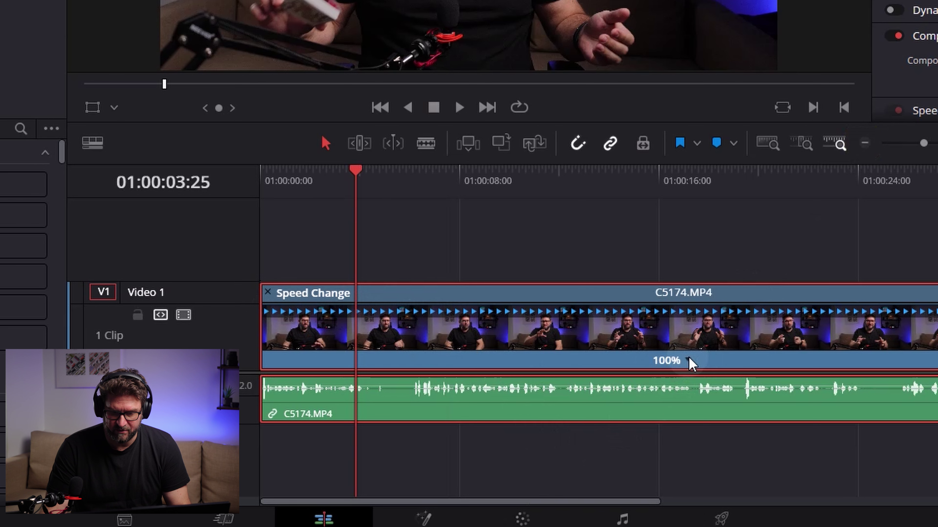
Set the whole clip's speed to 50% and play part of it from about 01:00:11:24.
left_click_drag(569, 500, 624, 496)
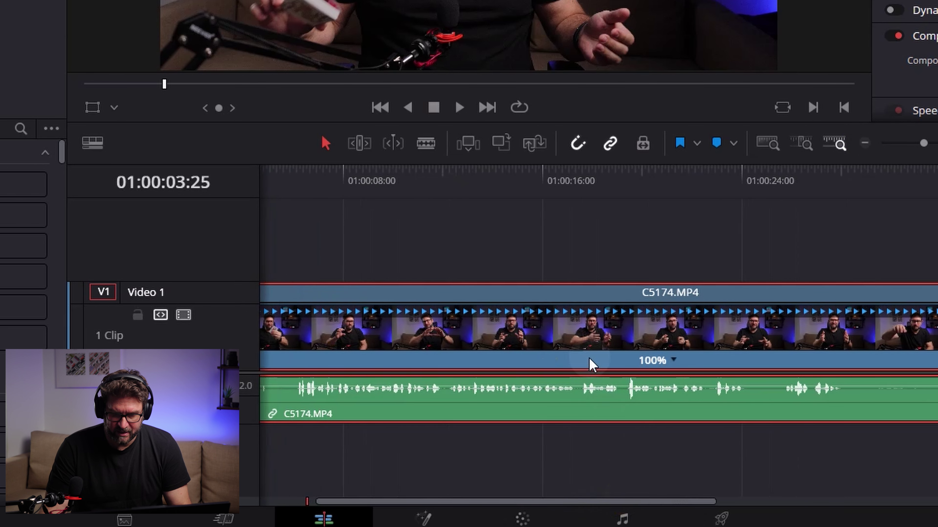
left_click(673, 360)
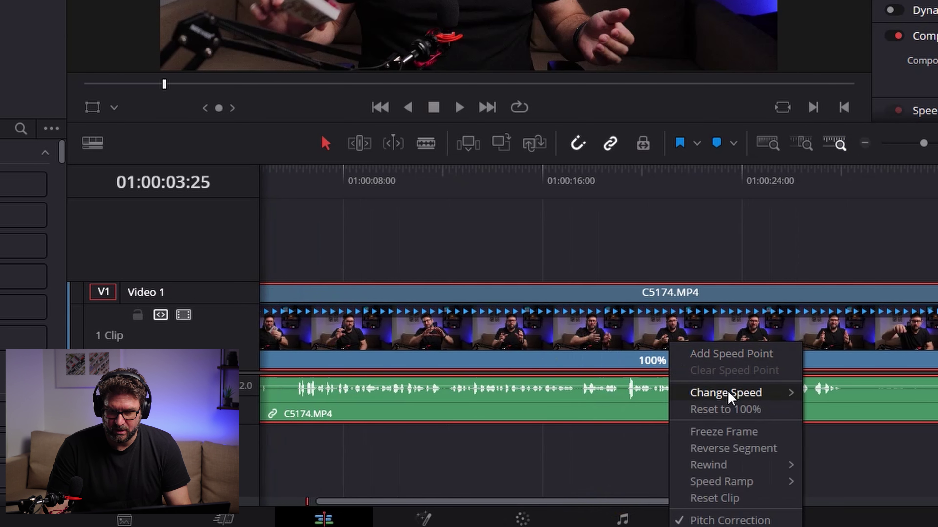
mouse_move(729, 397)
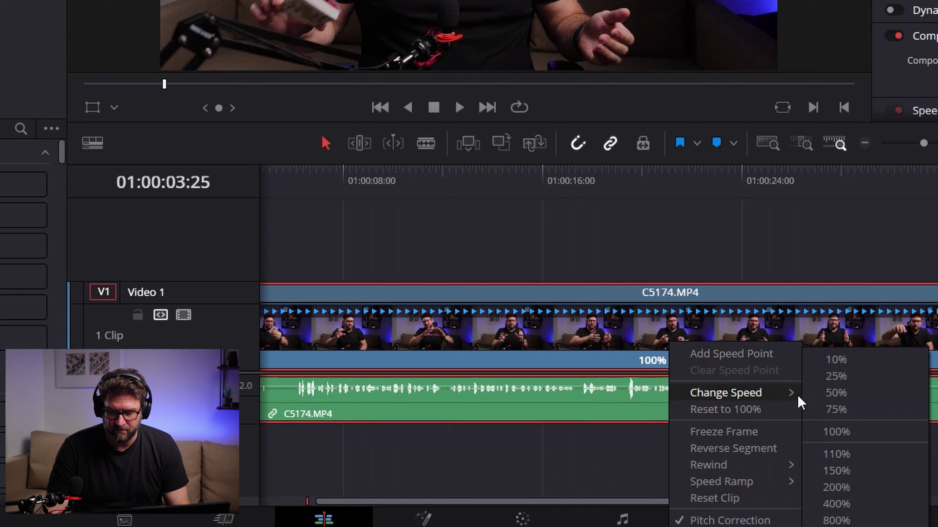
left_click(833, 395)
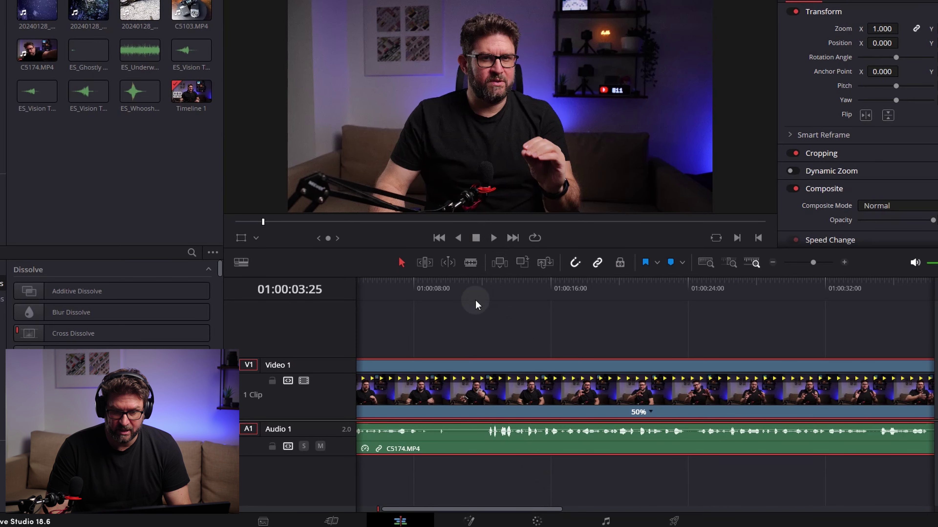
left_click(437, 173)
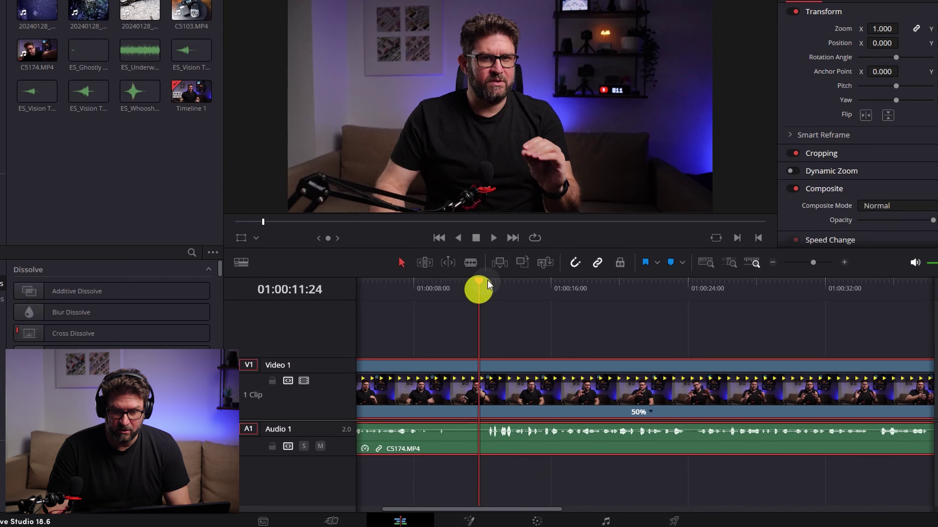
left_click(493, 239)
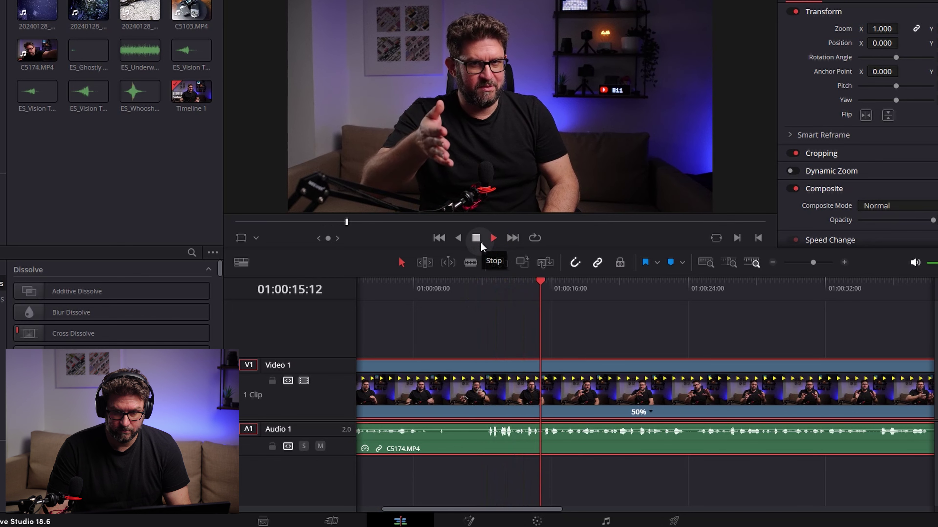
left_click(480, 245)
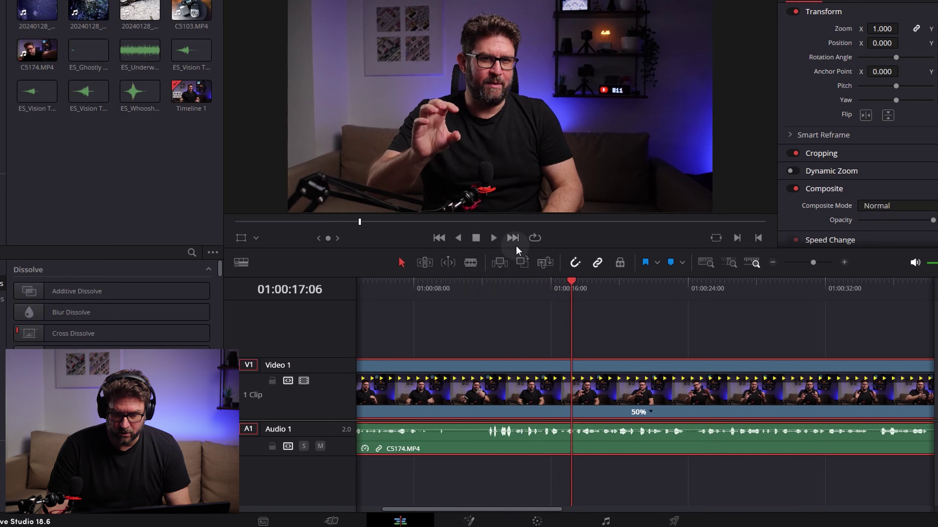
Return the whole clip to 100% speed and play a section to check it.
left_click(650, 412)
mouse_move(687, 434)
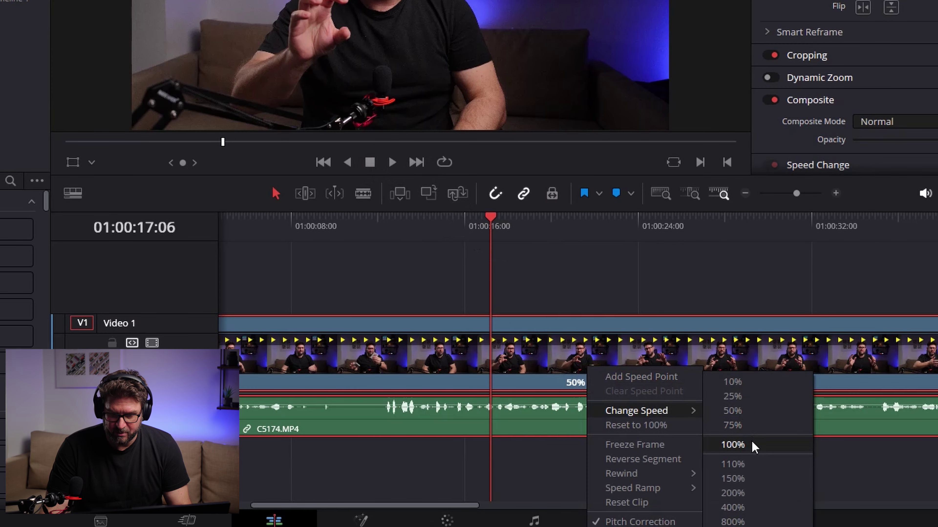
left_click(751, 446)
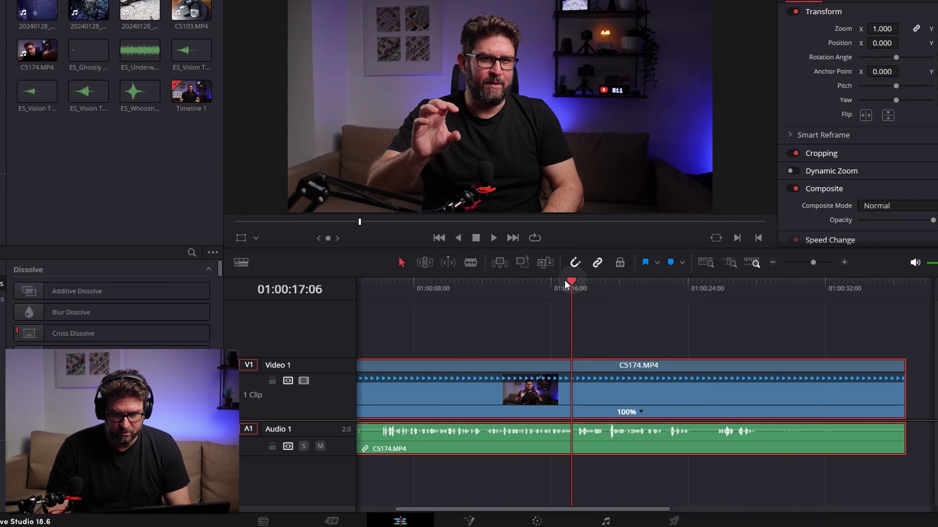
left_click(297, 226)
left_click(493, 237)
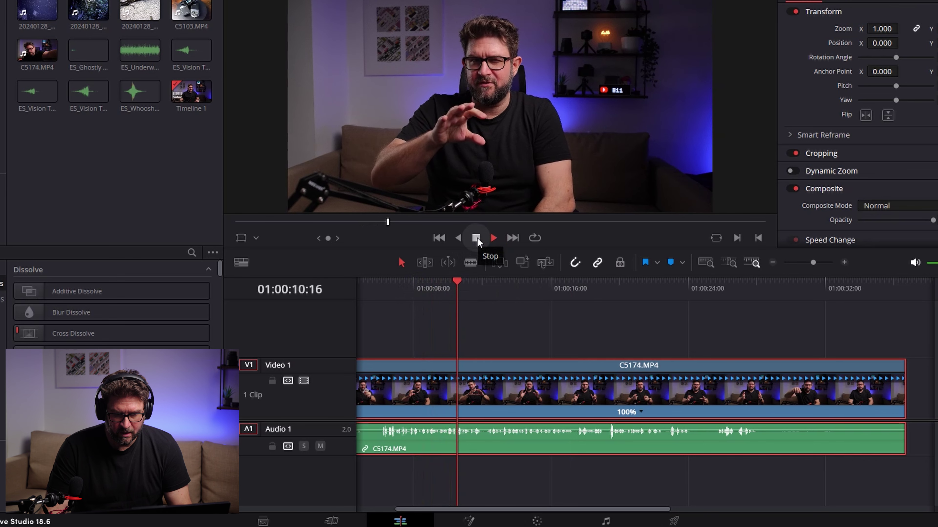
left_click(476, 239)
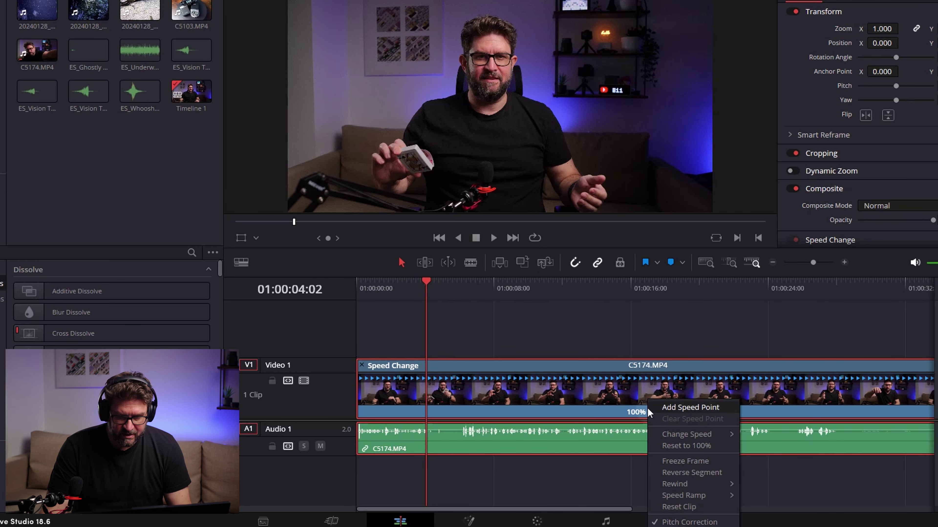
Add a speed point to the clip at 01:00:04:05, where the card throw begins.
left_click(428, 279)
left_click_drag(428, 280, 429, 285)
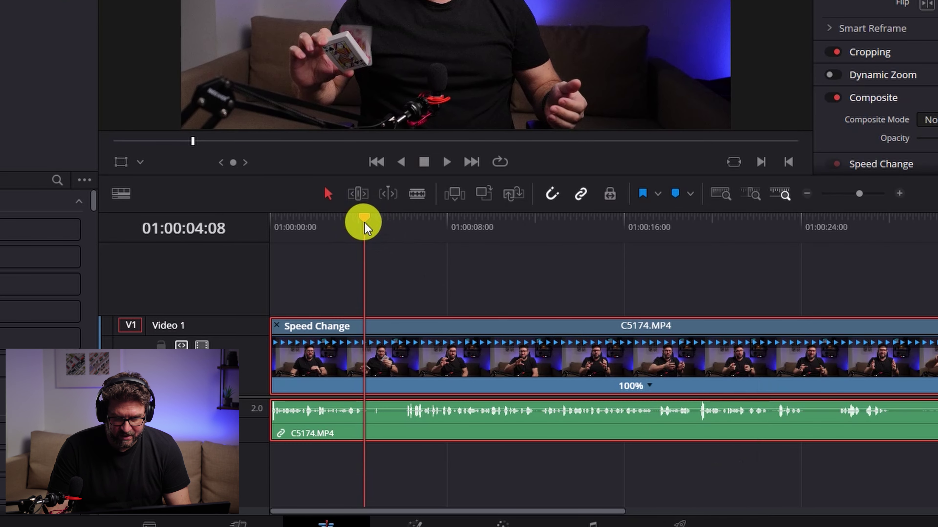
left_click_drag(364, 222, 363, 223)
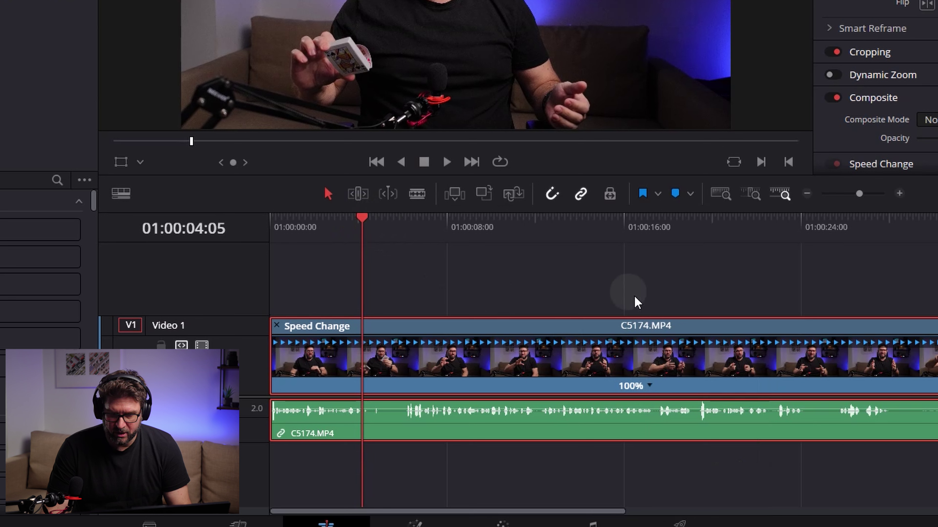
left_click(649, 385)
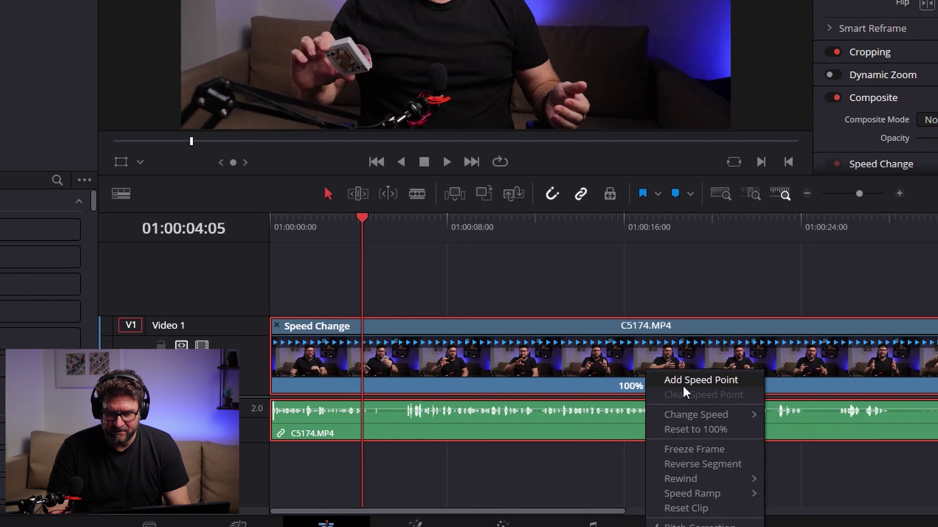
left_click(682, 385)
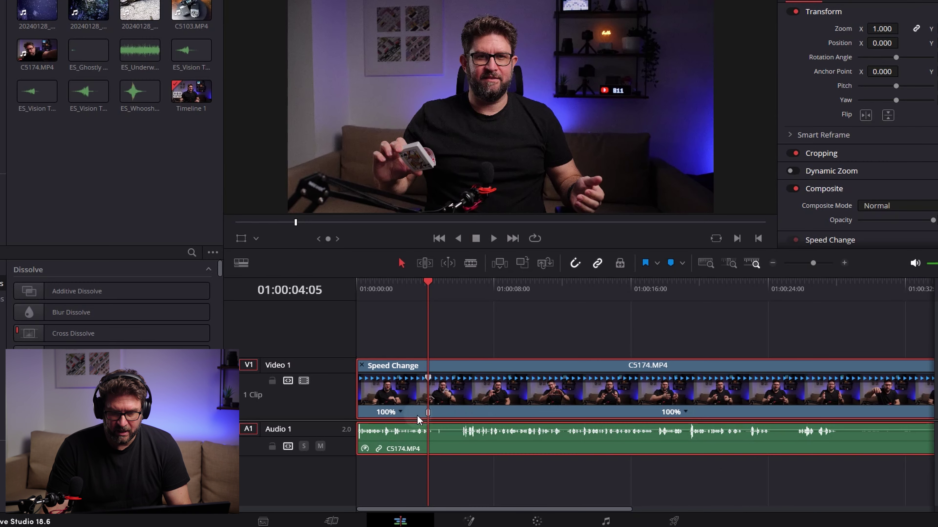
Play on through the card throw and add a second speed point at 01:00:04:24, where the card is caught.
left_click(493, 239)
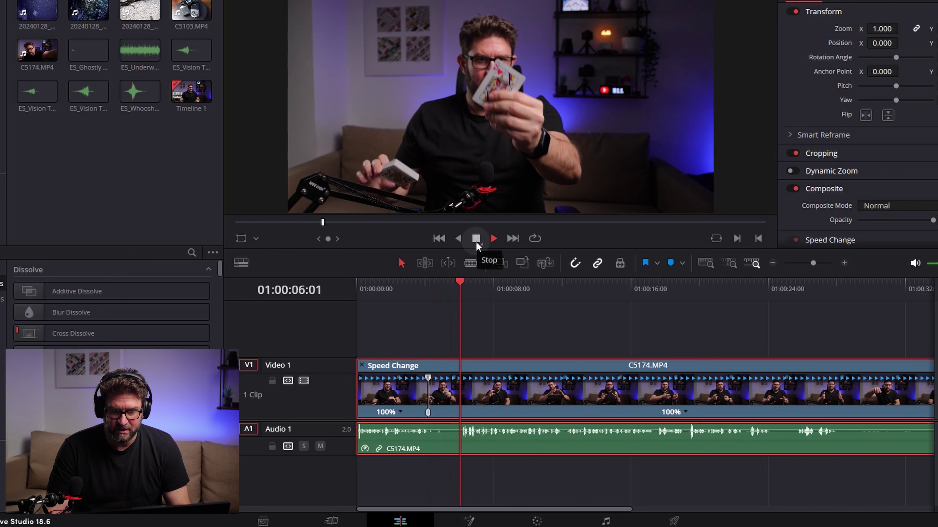
left_click(476, 239)
left_click_drag(464, 286, 439, 286)
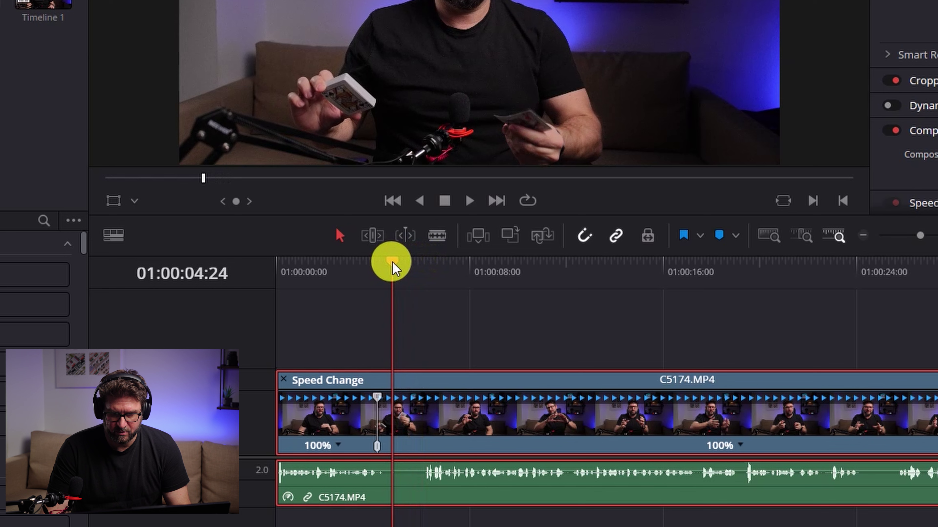
left_click_drag(392, 263, 392, 262)
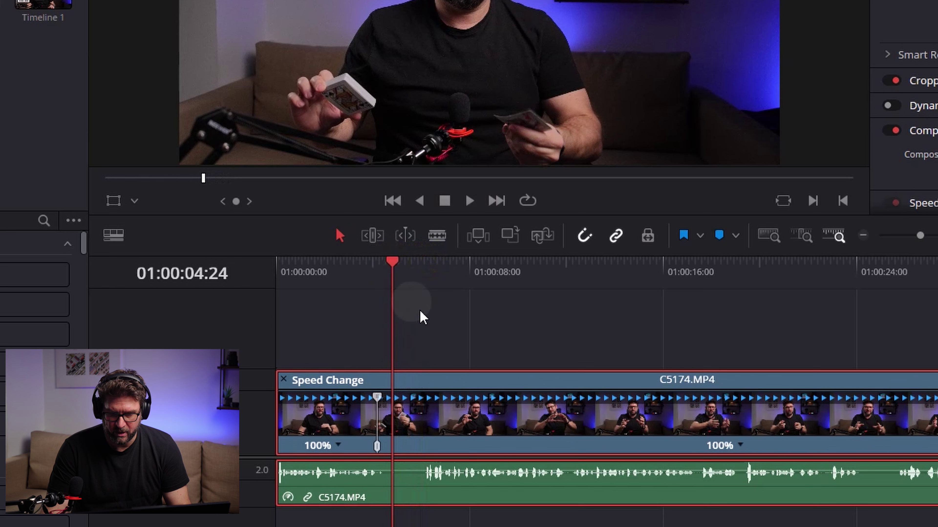
left_click(739, 445)
left_click(767, 438)
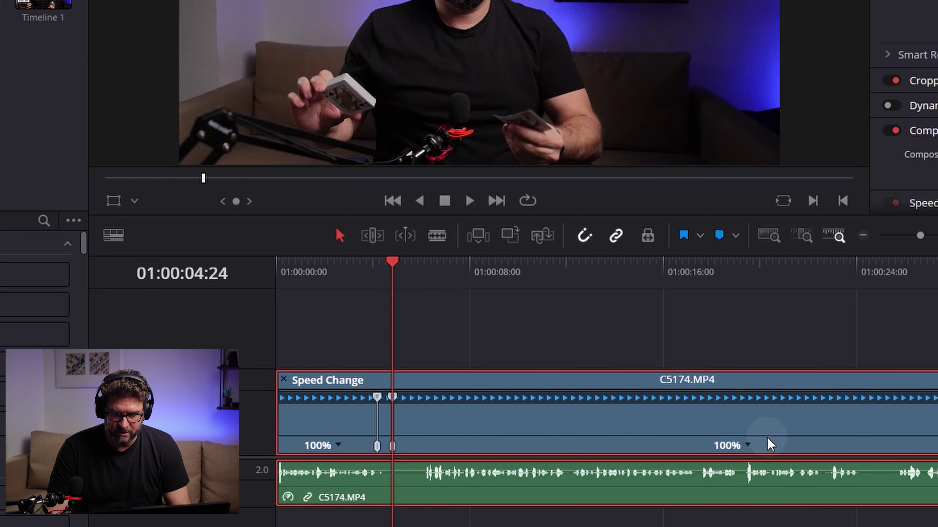
Change the speed of the short segment between the two speed points to 50%.
scroll(769, 443, "up", 3)
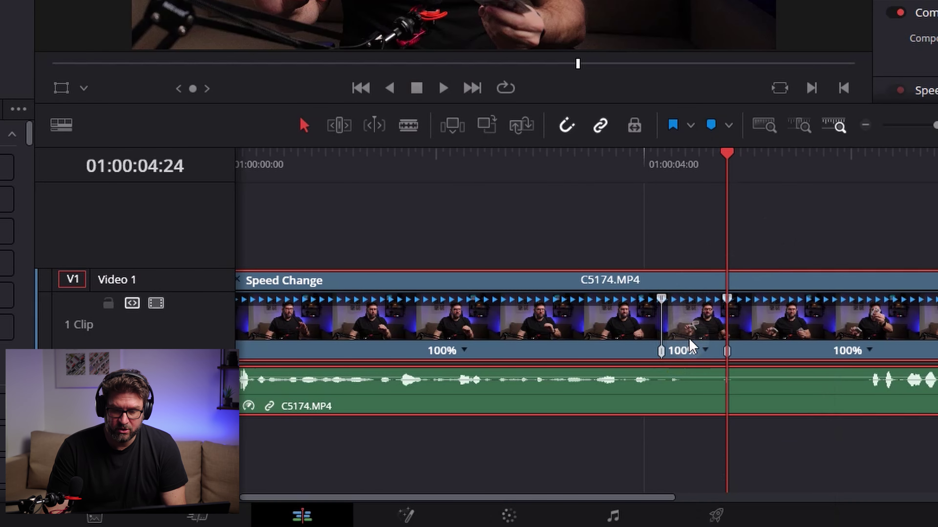
left_click(706, 350)
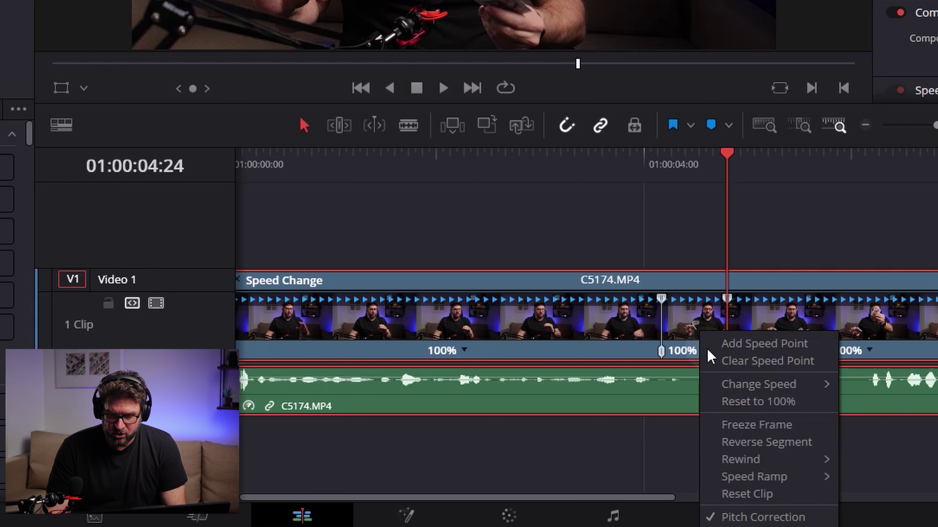
mouse_move(745, 385)
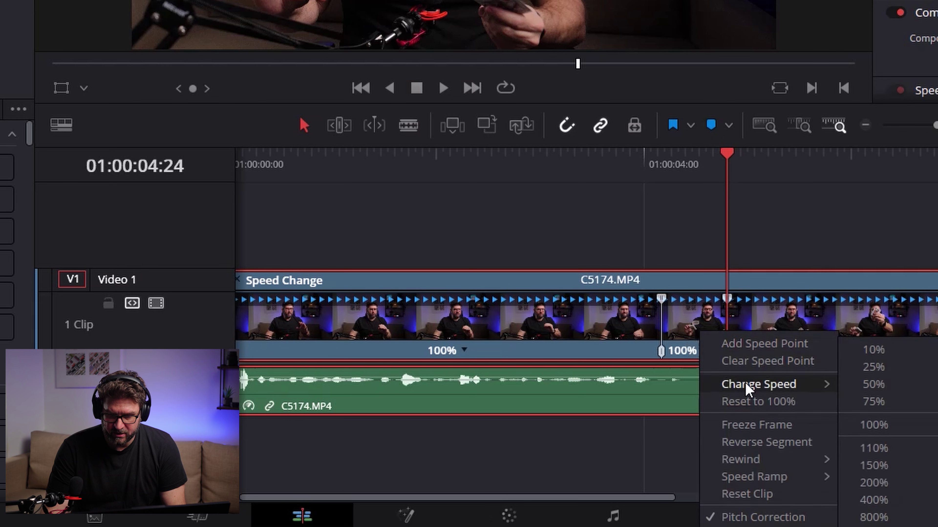
left_click(889, 385)
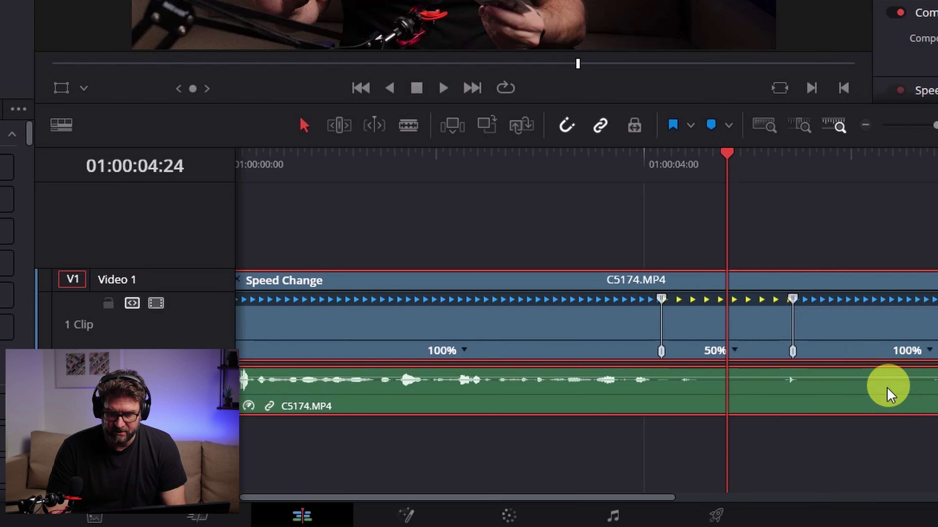
Play the clip twice from just before the first speed point to review the slowed segment.
left_click(571, 167)
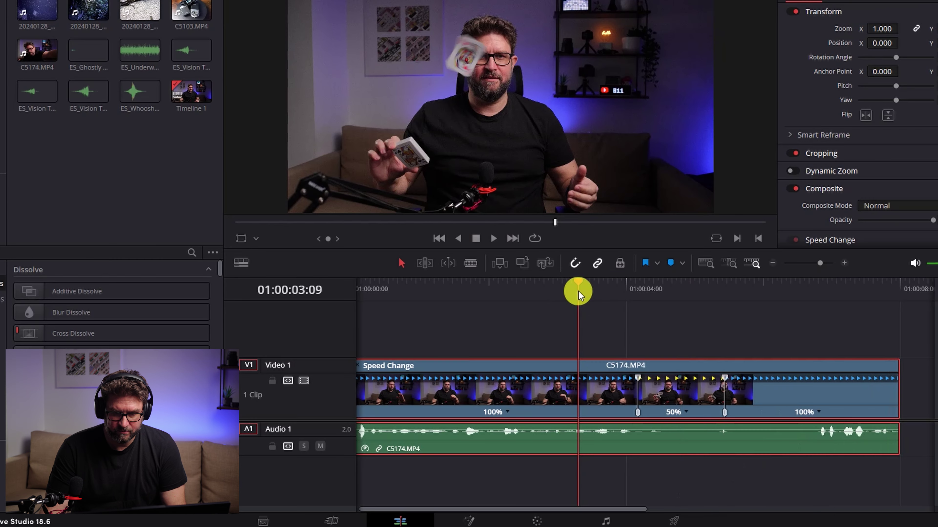
left_click(443, 88)
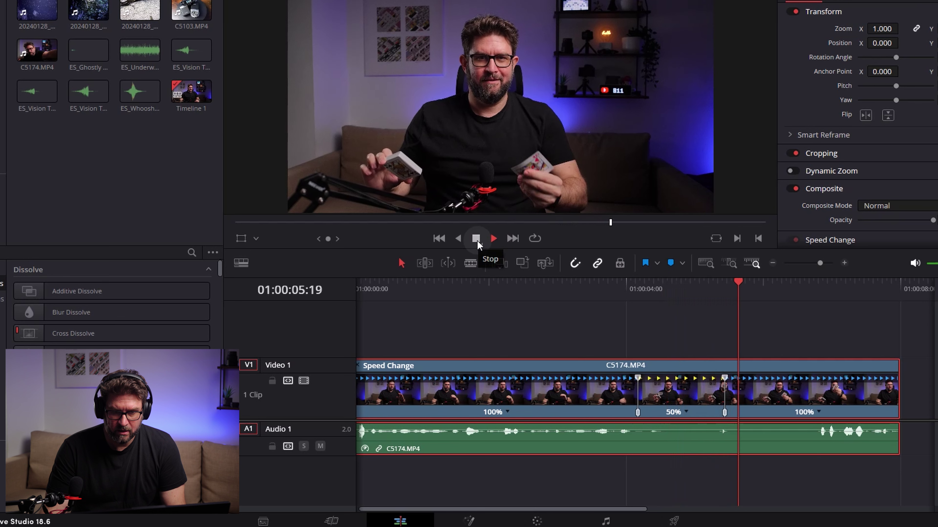
left_click(477, 242)
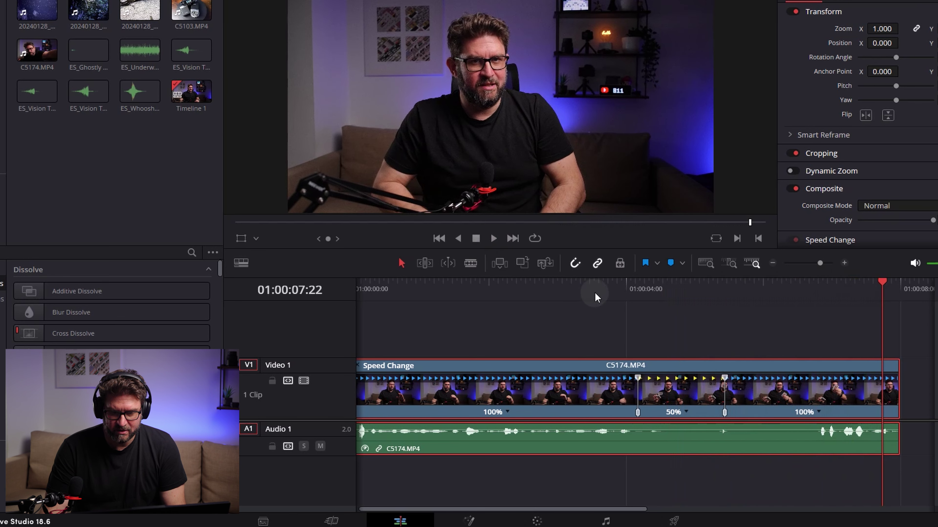
left_click(551, 290)
left_click(493, 240)
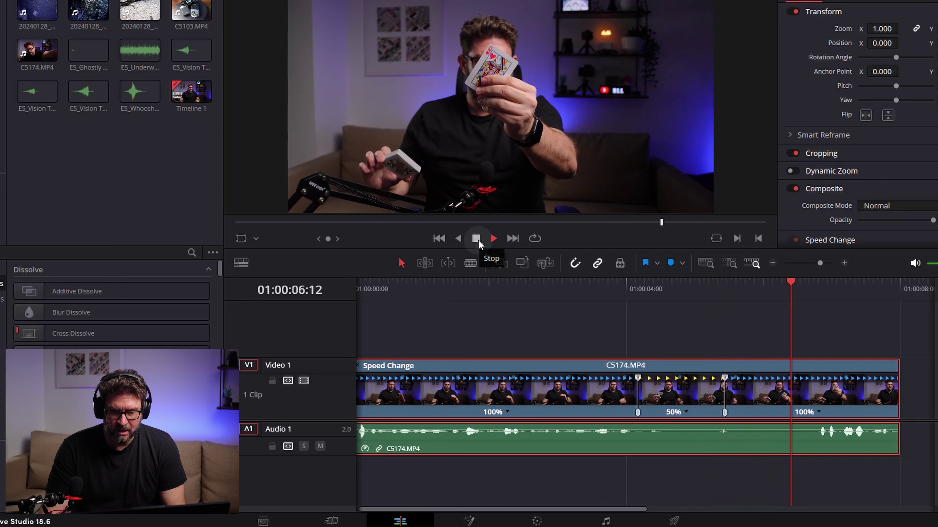
left_click(477, 240)
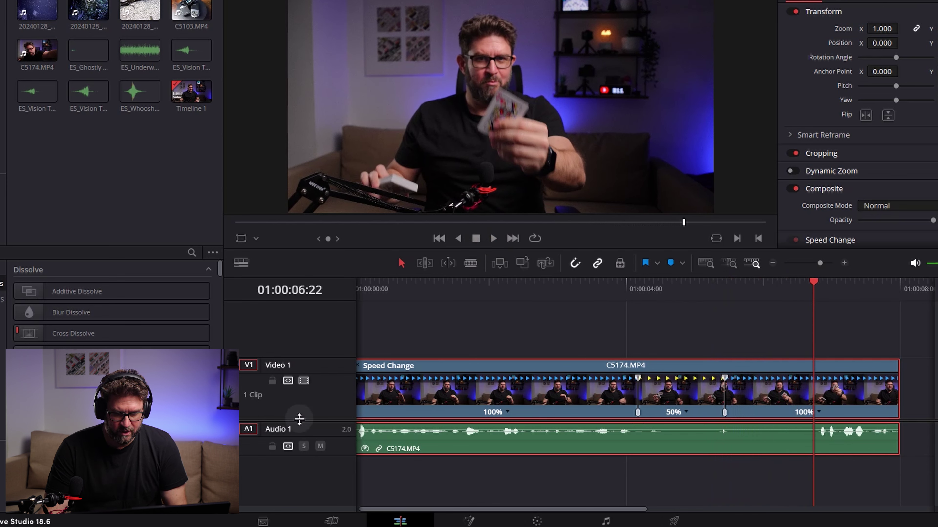
Show the retime curve for clip C5174.MP4 and enlarge the timeline area to fit the curve.
left_click_drag(296, 418, 296, 421)
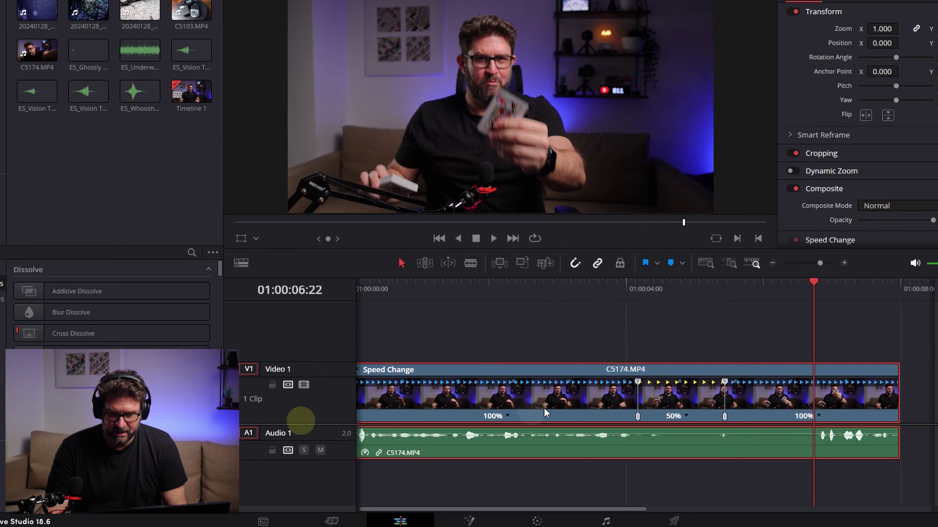
right_click(577, 400)
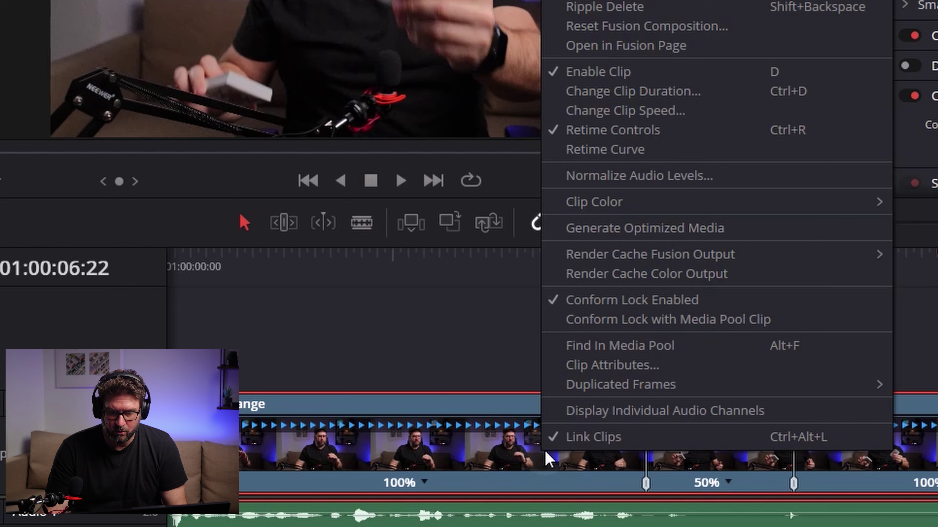
left_click(649, 158)
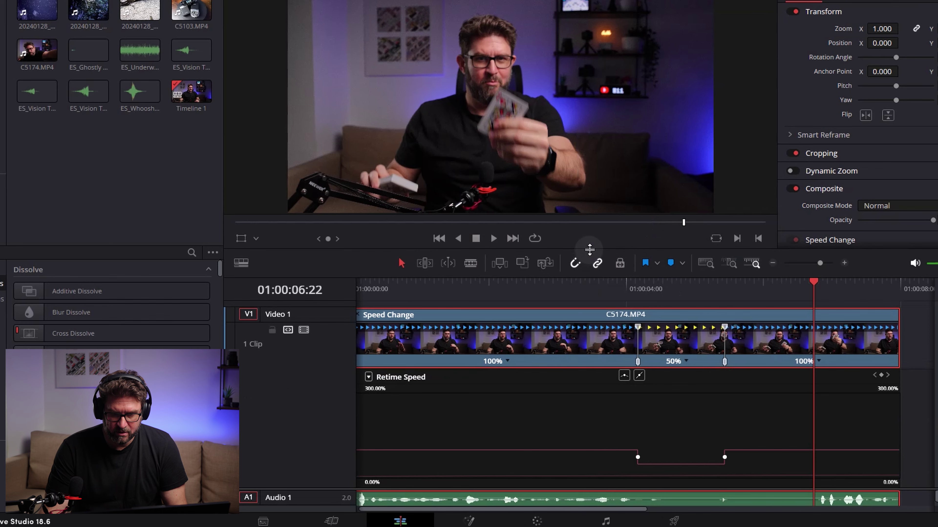
left_click_drag(589, 249, 621, 183)
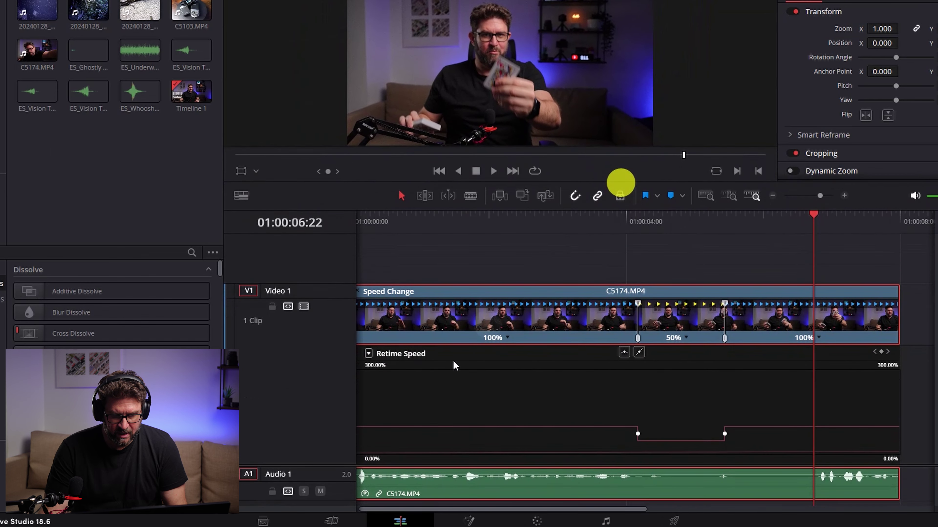
left_click_drag(355, 465, 358, 433)
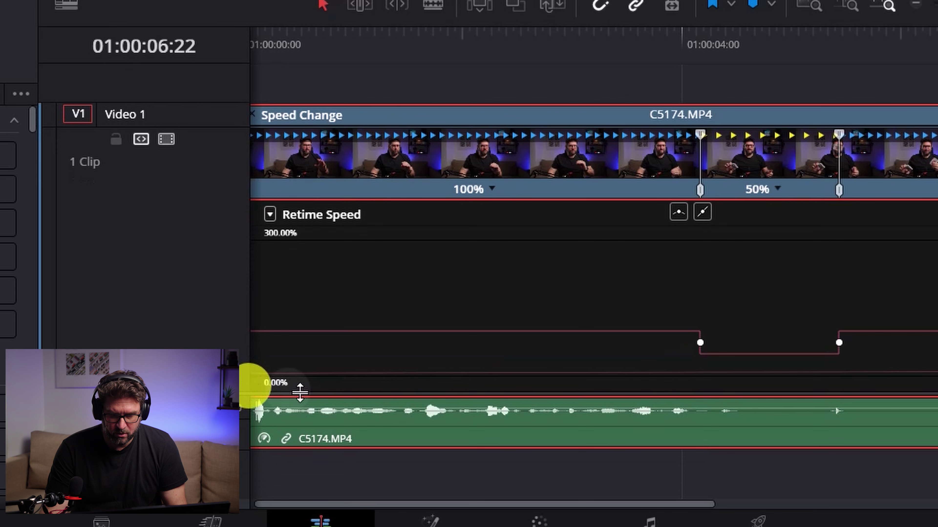
left_click_drag(491, 504, 473, 503)
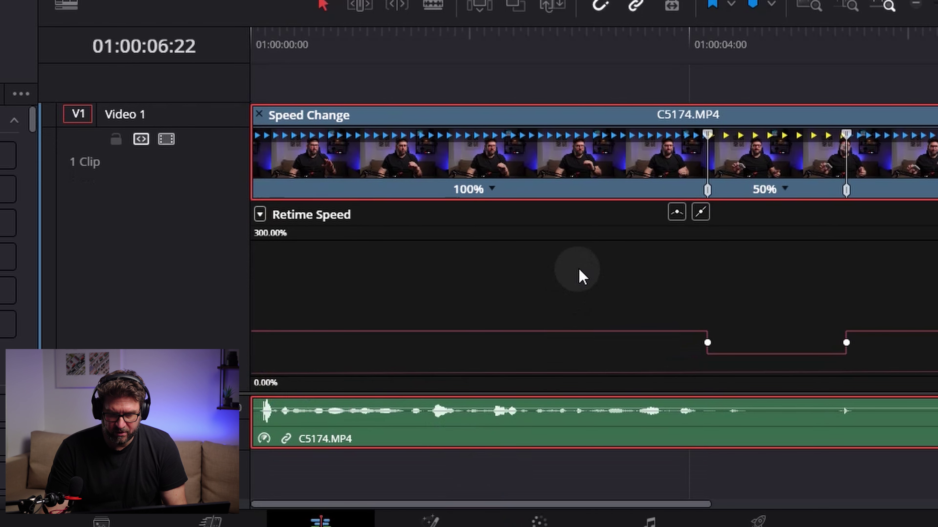
Hide the Retime Frame curve of clip C5174.MP4, keeping only the Retime Speed curve displayed.
mouse_move(353, 329)
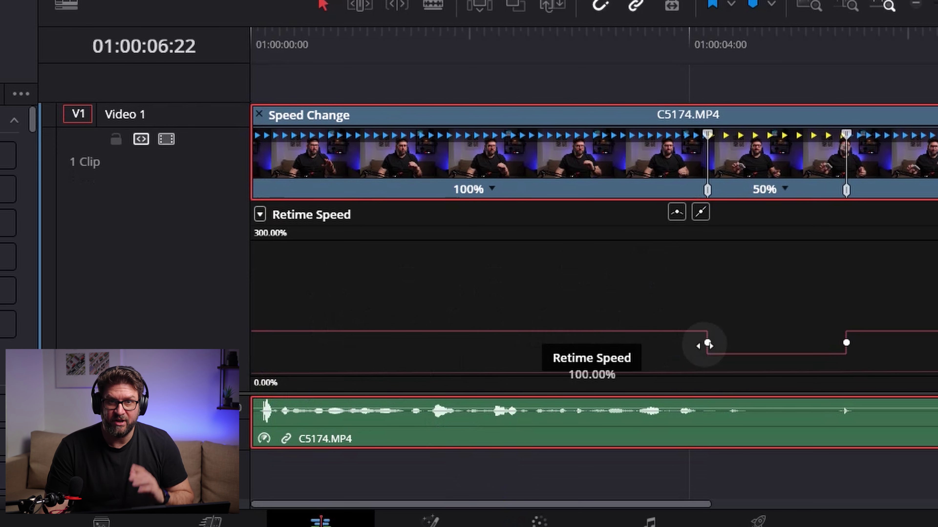
left_click(259, 214)
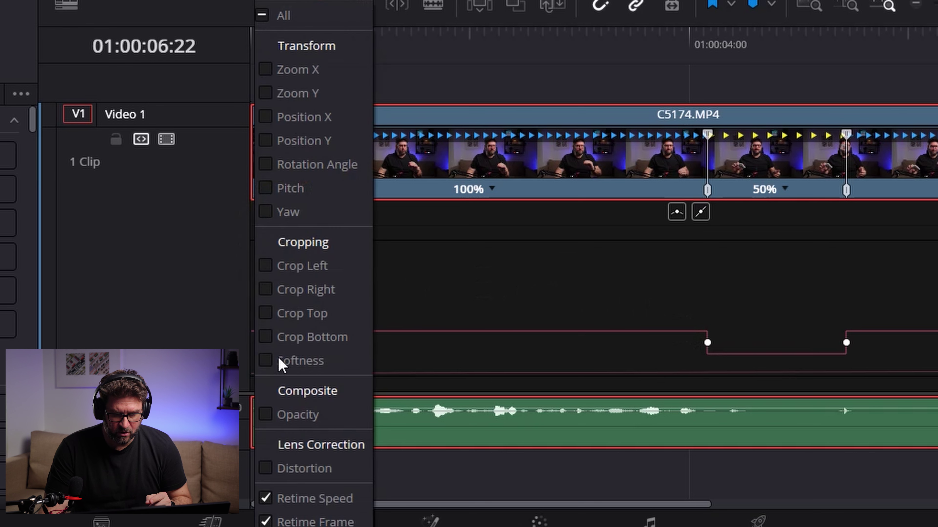
left_click(266, 522)
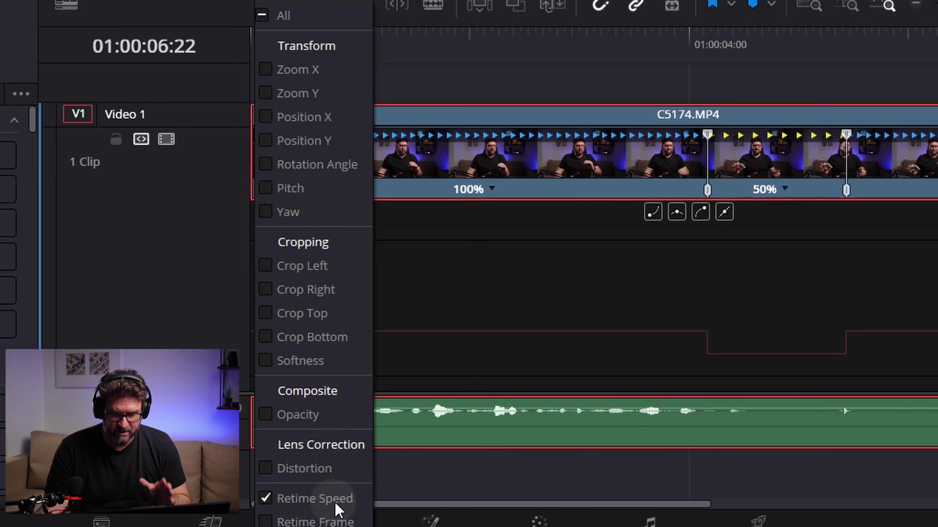
left_click(655, 332)
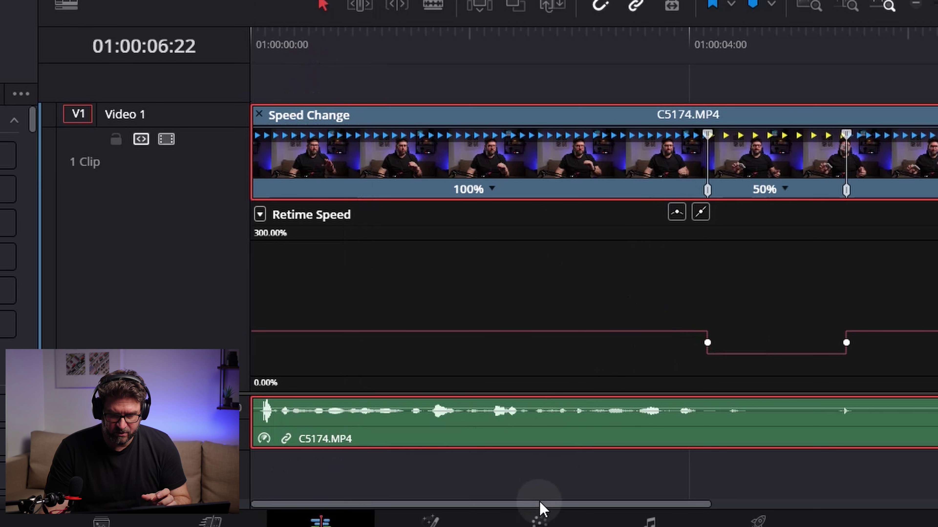
Play the clip from 01:00:03:03 past the second speed point to review the abrupt speed changes.
mouse_move(481, 330)
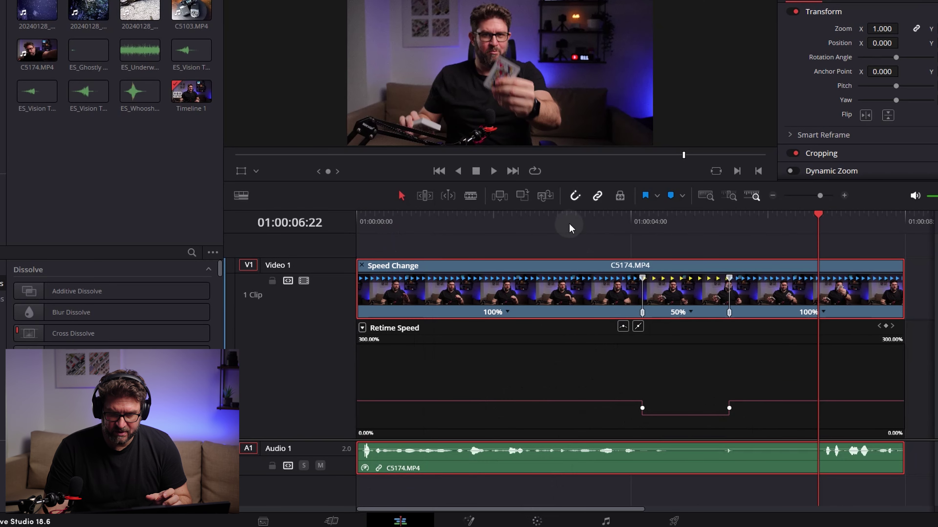
left_click(570, 224)
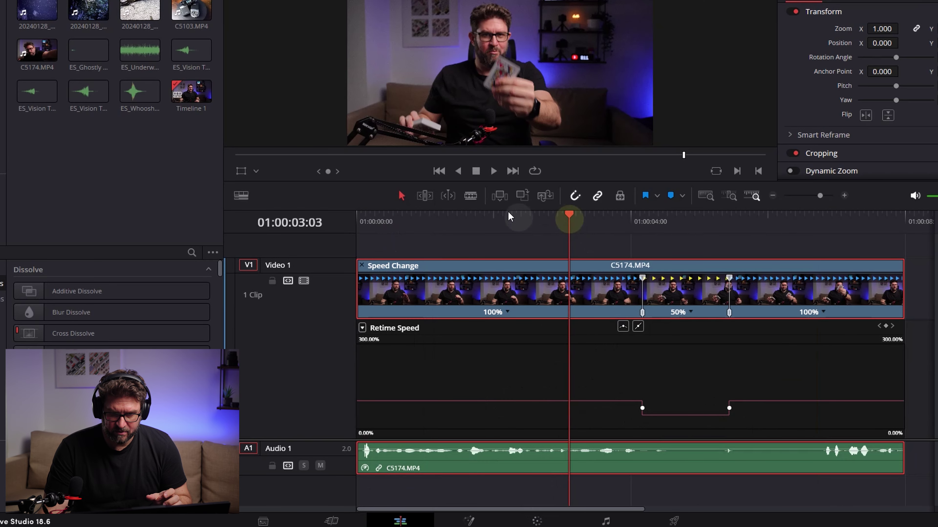
left_click(494, 172)
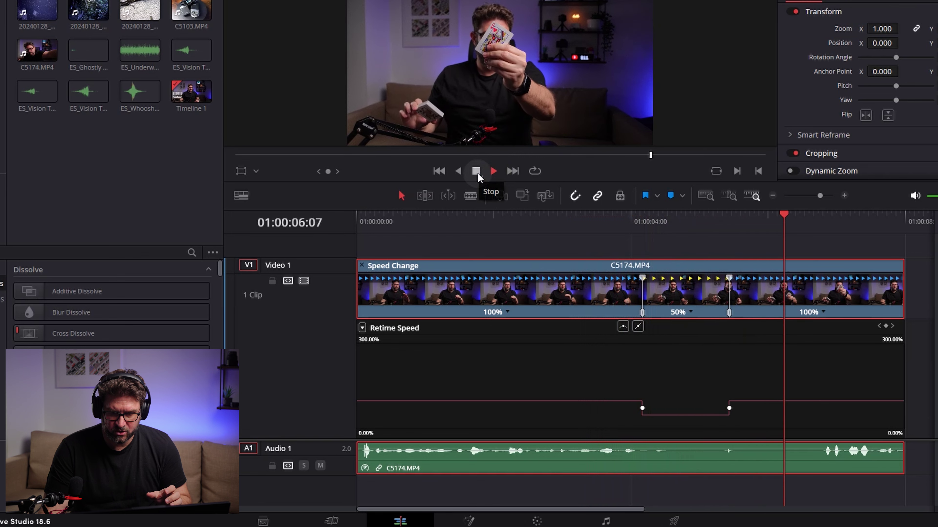
left_click(478, 173)
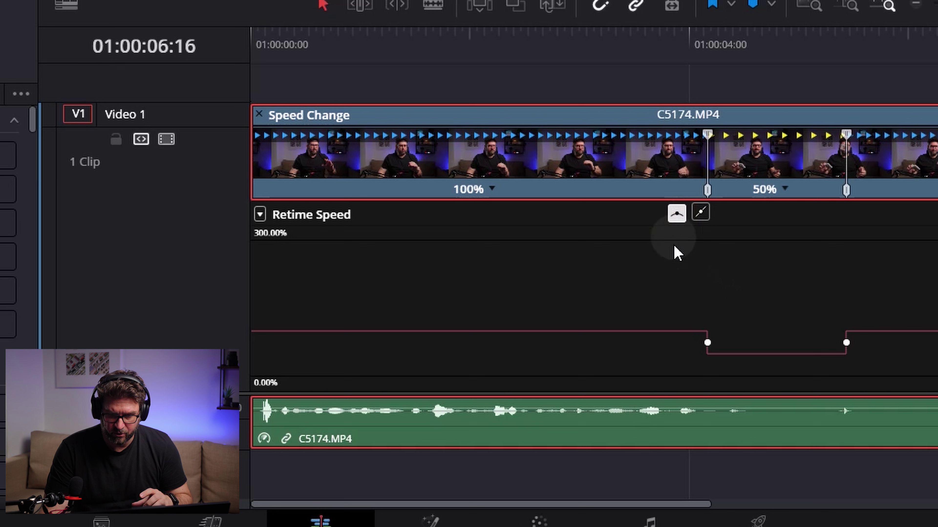
Smooth the Retime Speed curve at both speed points with Bezier easing into and out of the 50% segment.
left_click(680, 215)
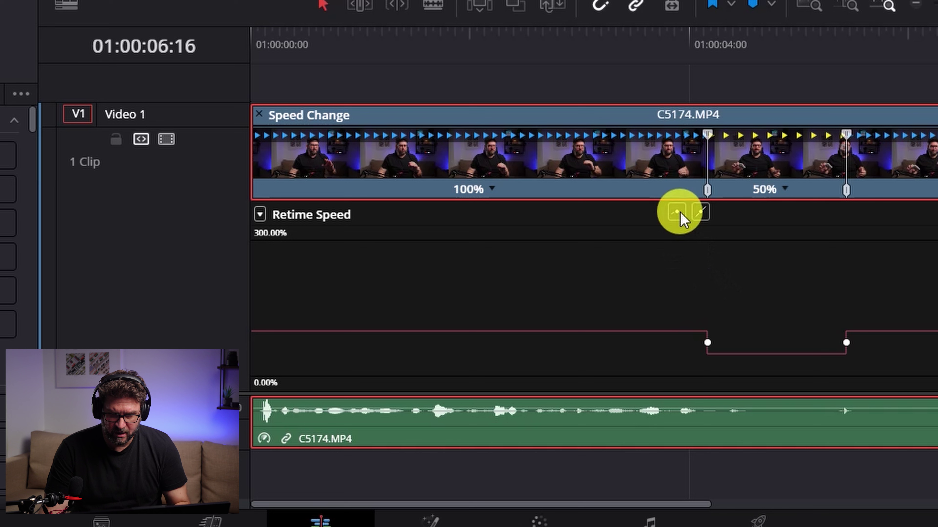
mouse_move(706, 343)
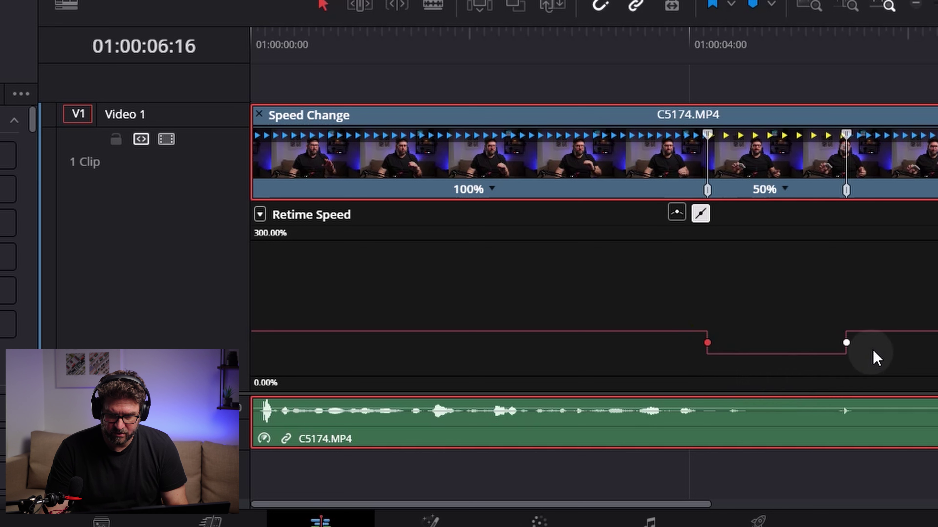
left_click(846, 343)
left_click(707, 343)
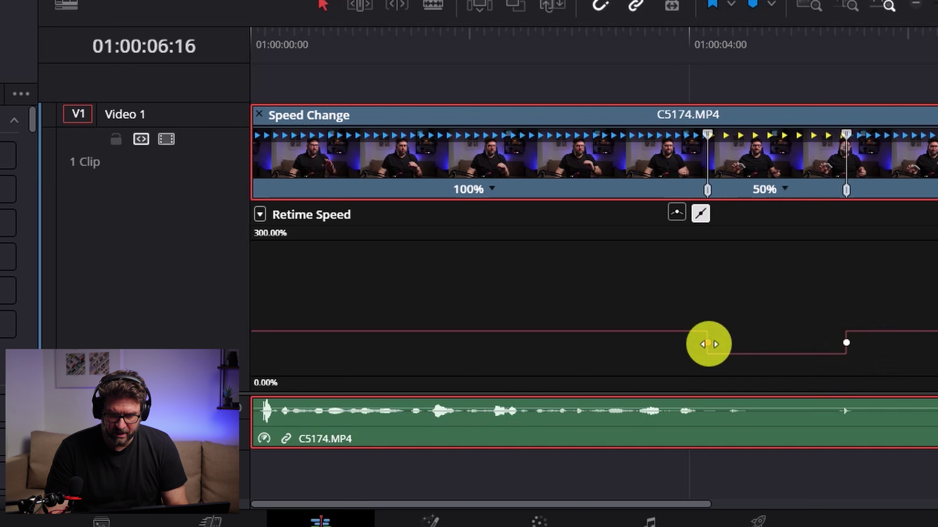
left_click(707, 342)
left_click(677, 214)
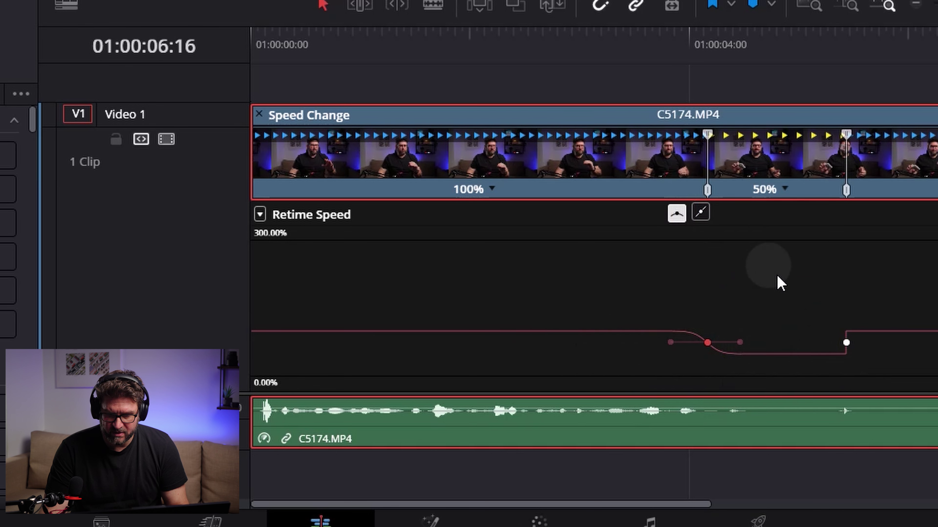
left_click(846, 343)
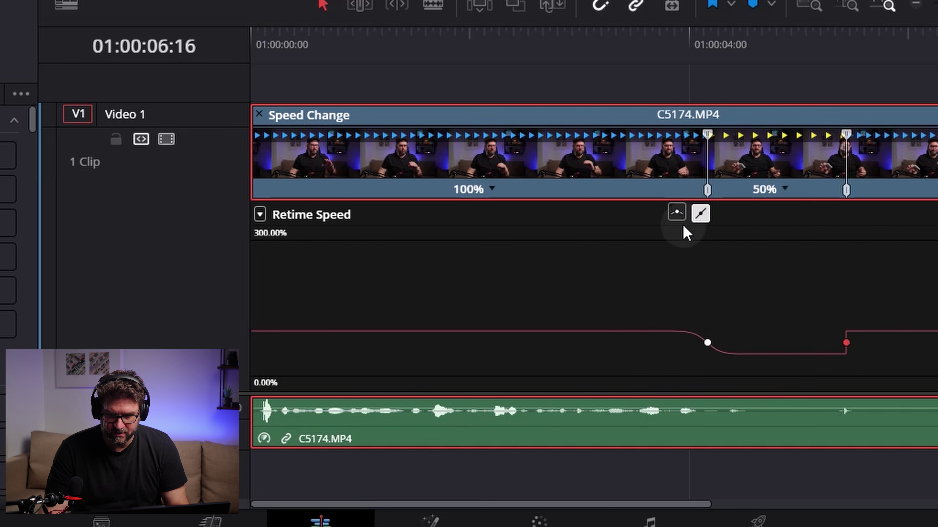
left_click(677, 213)
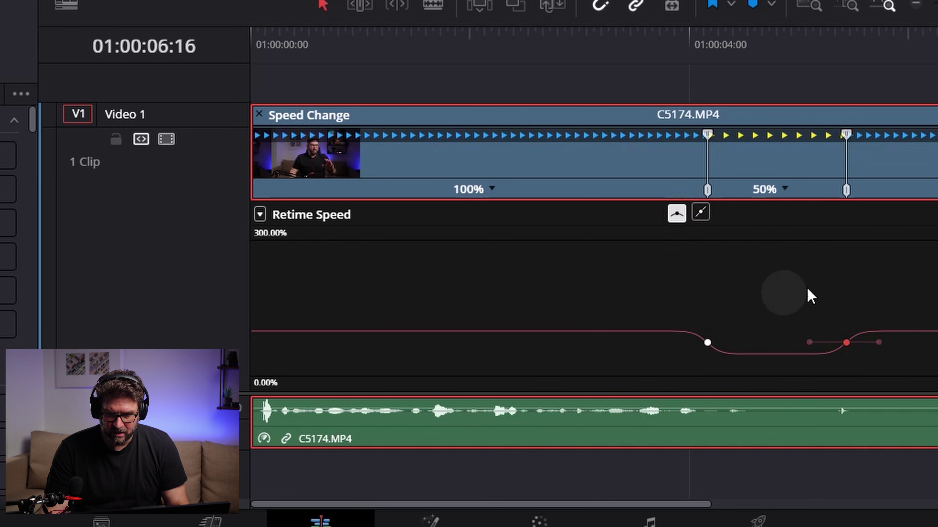
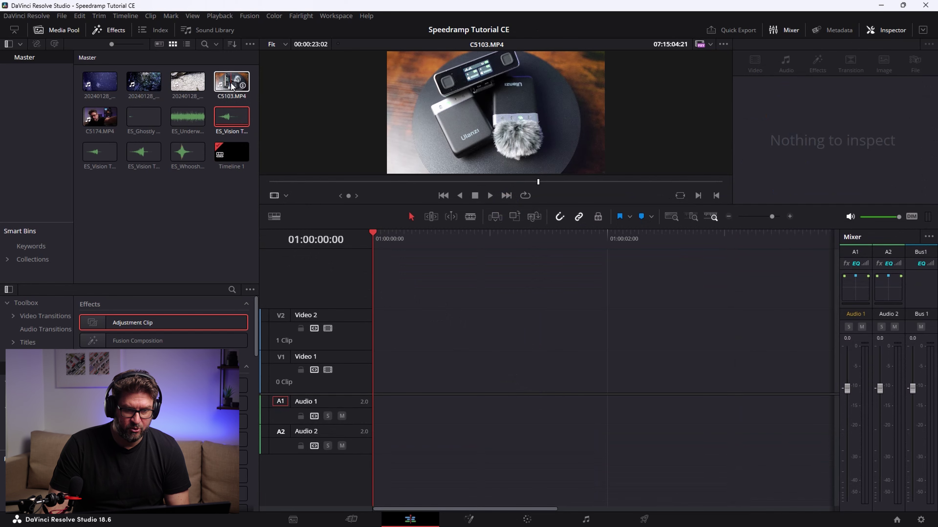
Check the video frame rate of clip C5103.MP4 in its clip attributes.
right_click(231, 86)
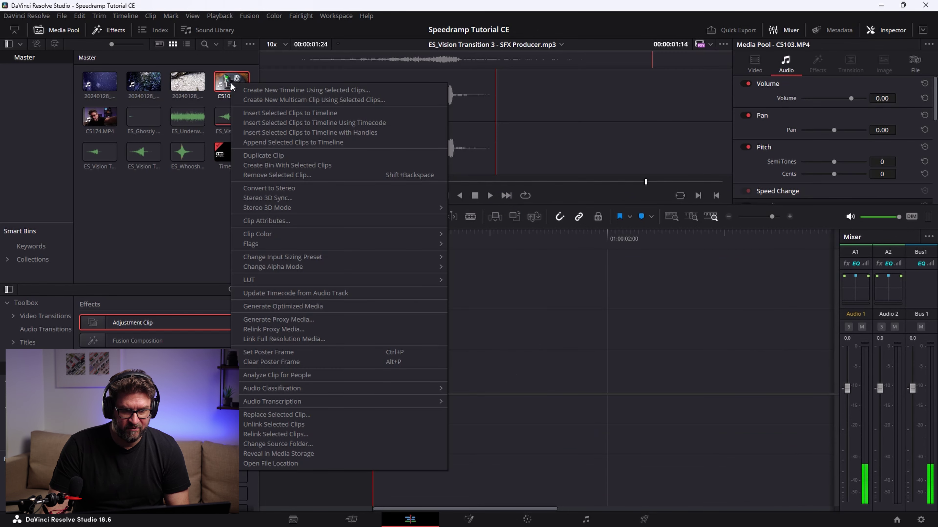
left_click(305, 222)
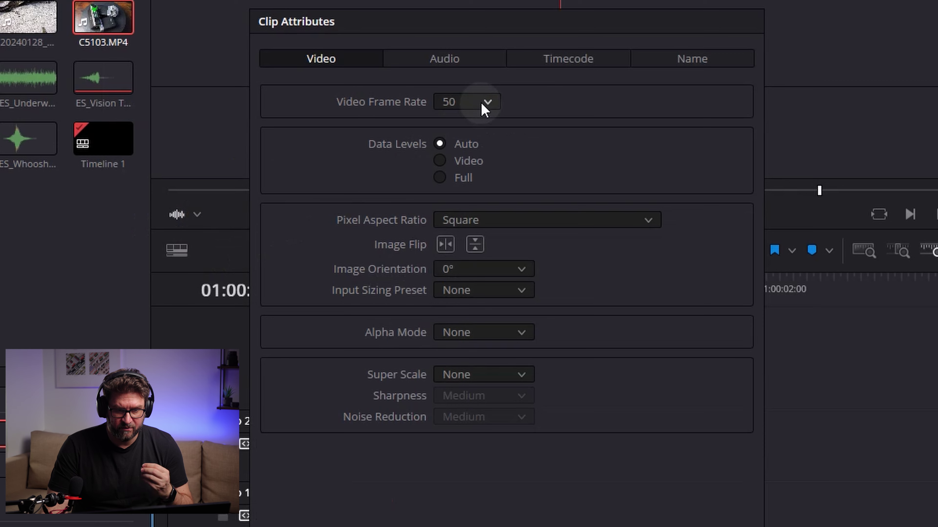
left_click(573, 407)
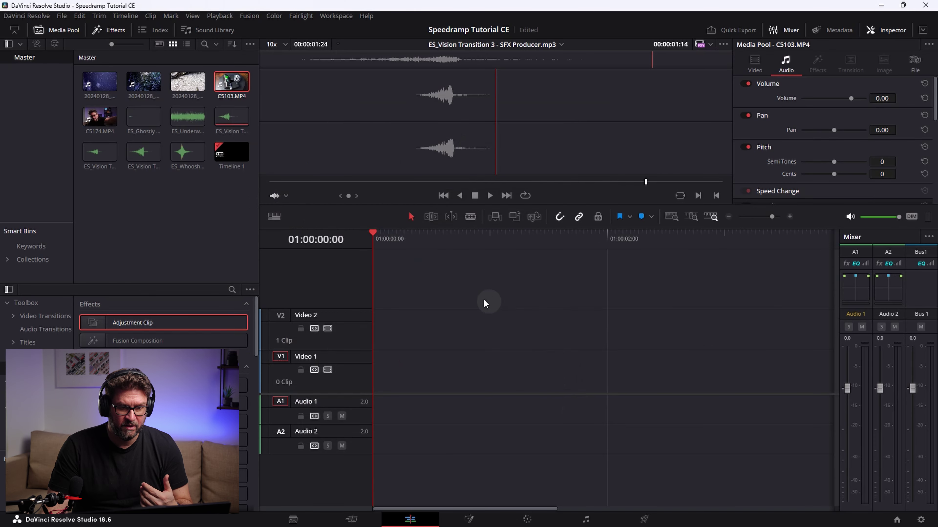
Place clip C5103.MP4 at the start of Video 1 and pull its audio volume all the way down.
left_click(235, 82)
left_click_drag(235, 82, 560, 419)
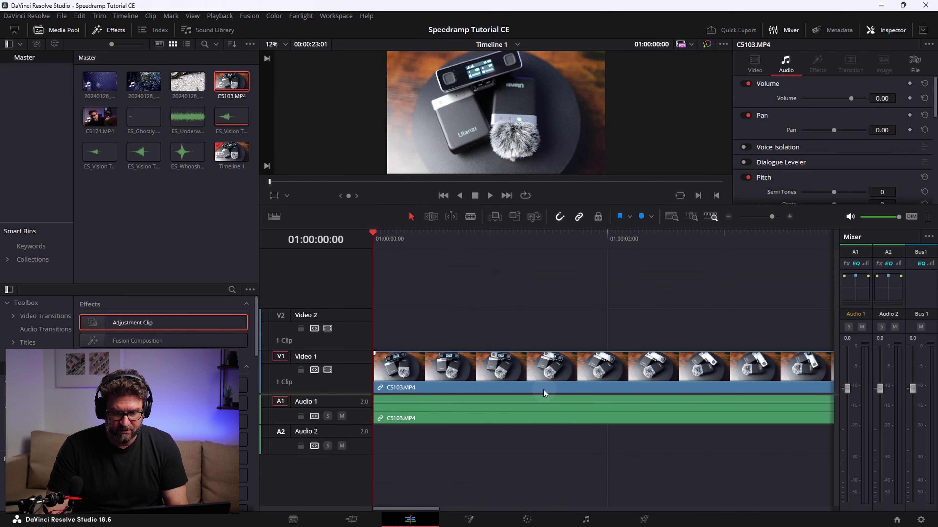
key("shift+z")
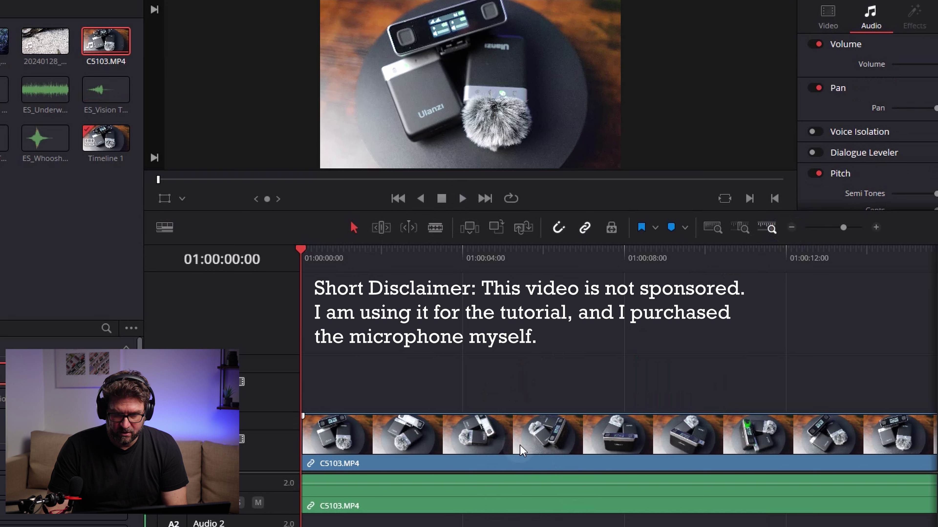
left_click(790, 229)
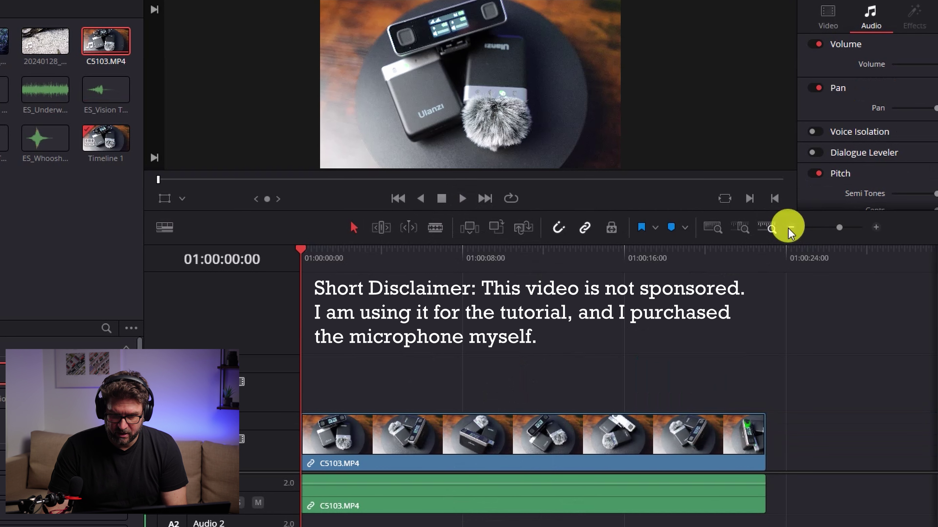
left_click(489, 484)
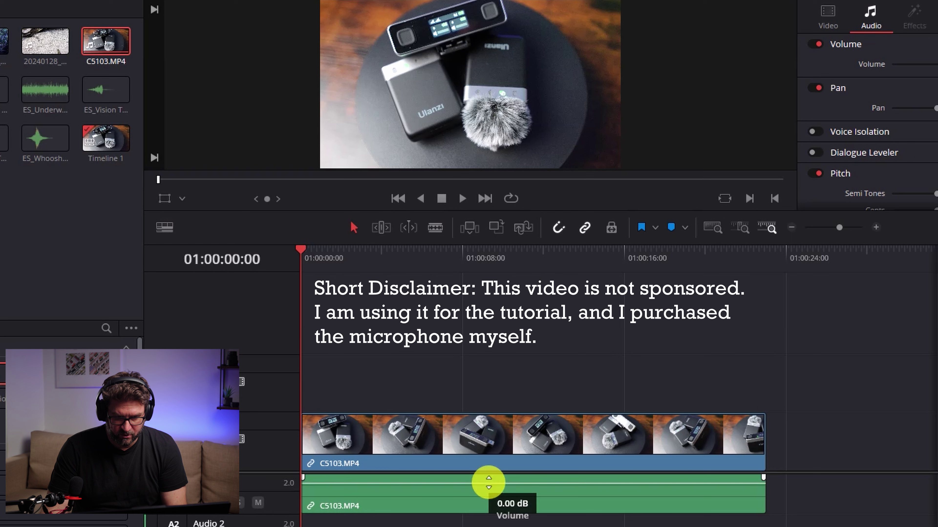
left_click_drag(488, 484, 486, 526)
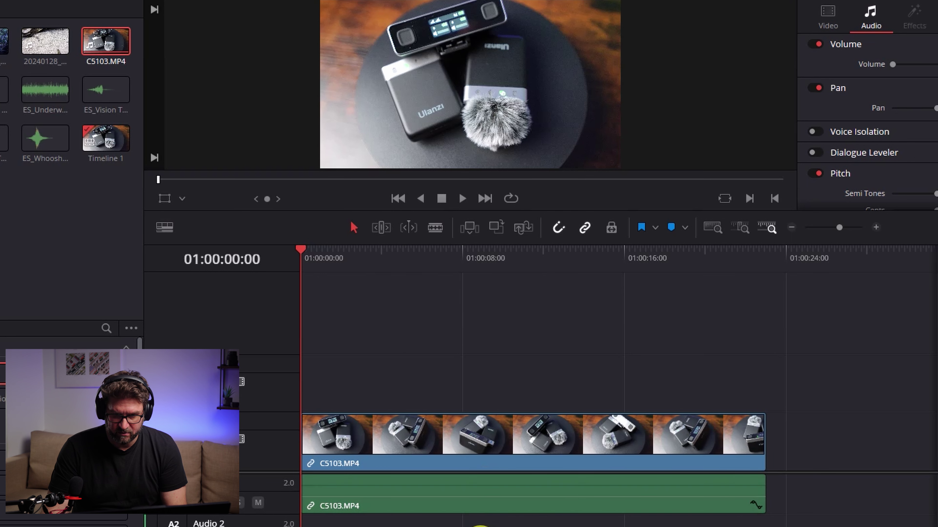
Play clip C5103.MP4 from the start in an enlarged viewer, and return the playhead to 01:00:00:00.
left_click(875, 227)
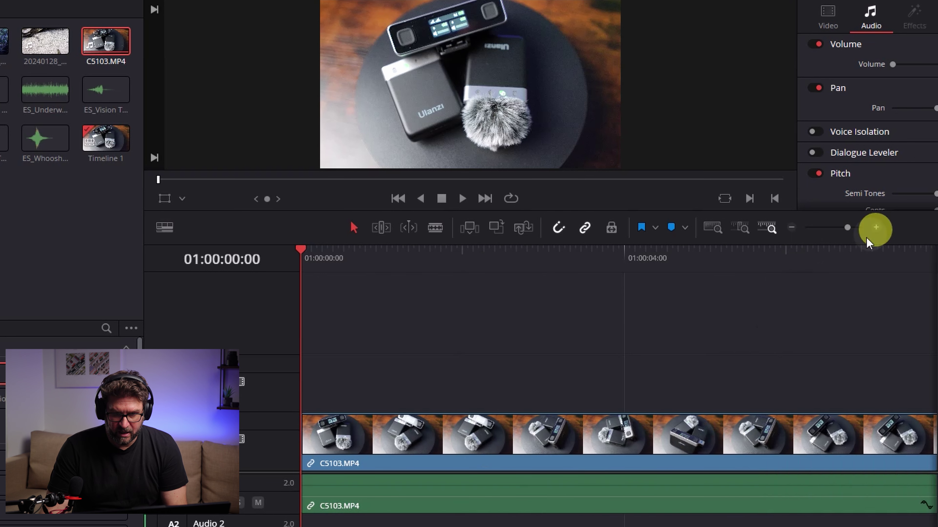
left_click(462, 199)
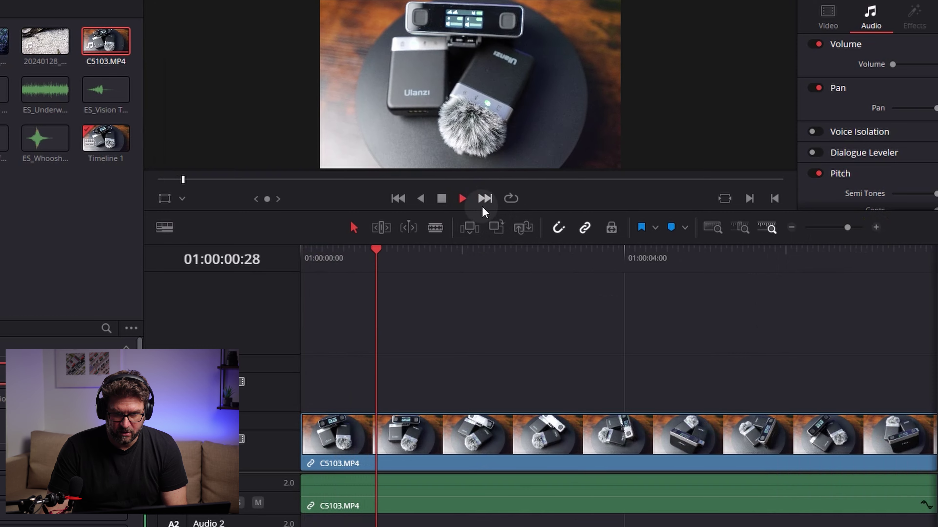
left_click_drag(485, 212, 486, 387)
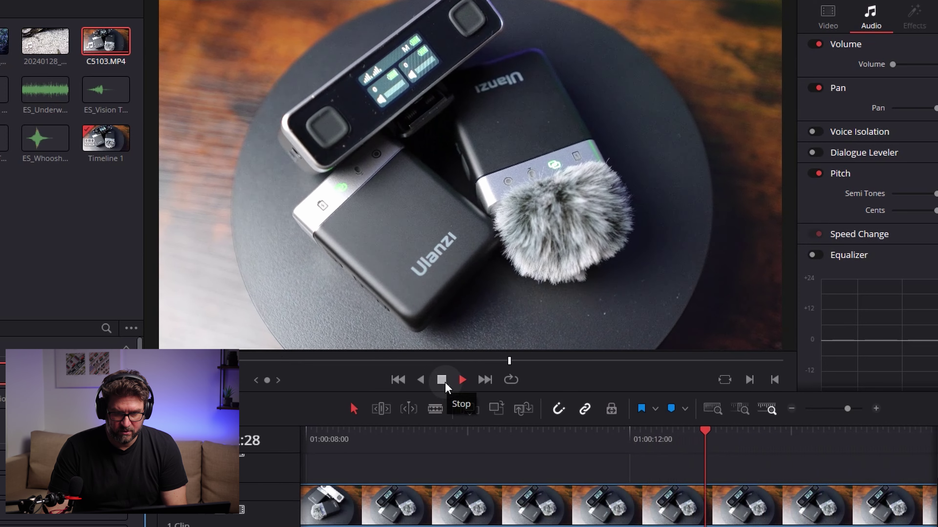
left_click(445, 383)
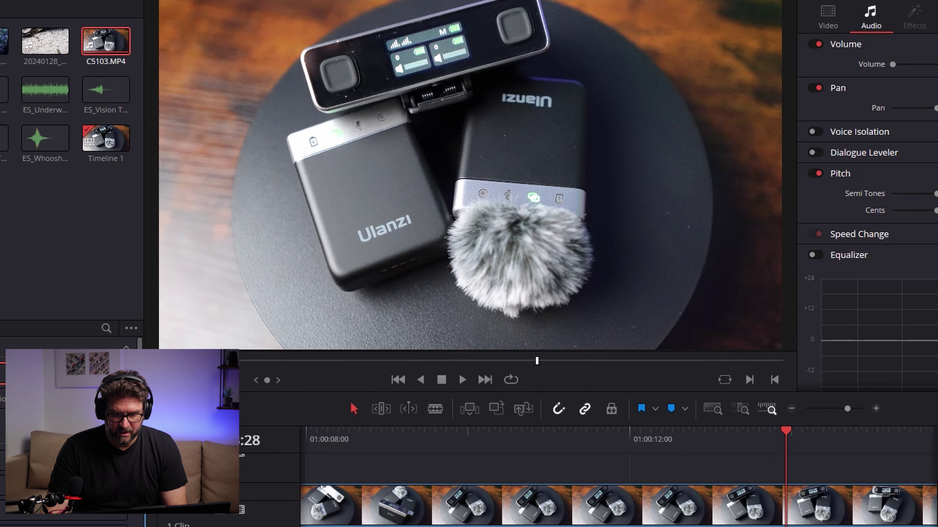
scroll(619, 476, "left", 10)
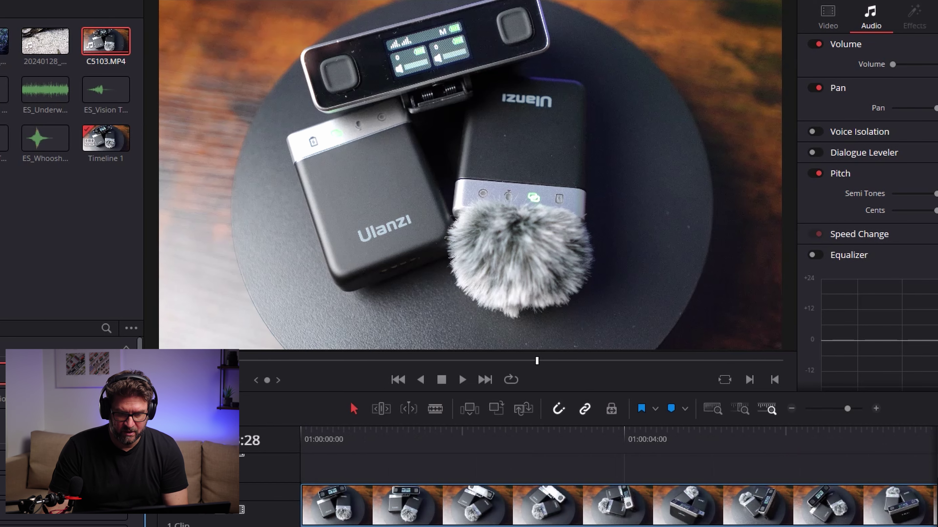
left_click(301, 434)
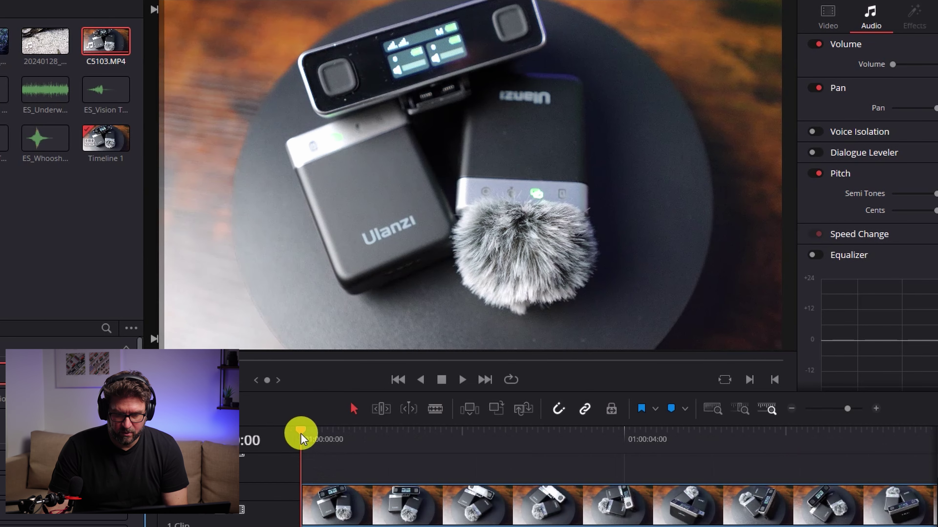
Play clip C5103.MP4 from the start and stop the playhead at 01:00:04:22.
left_click(462, 380)
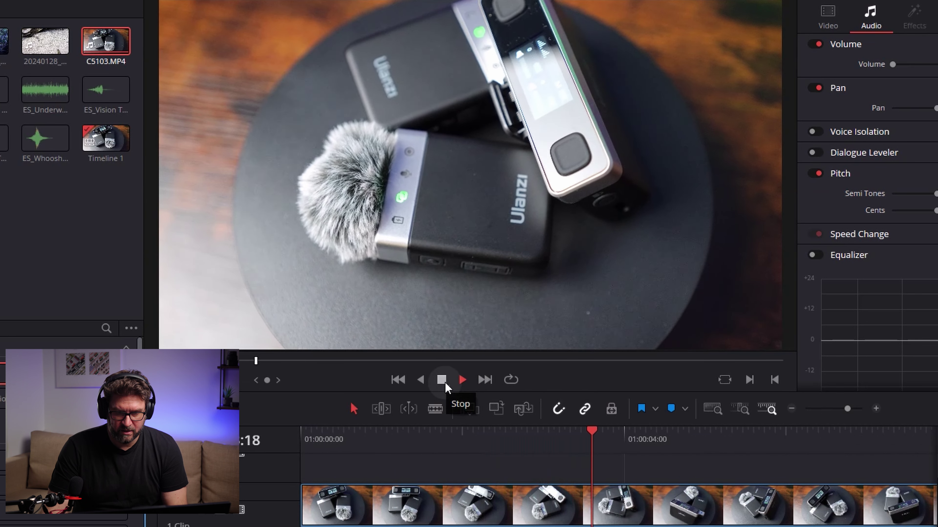
left_click(443, 380)
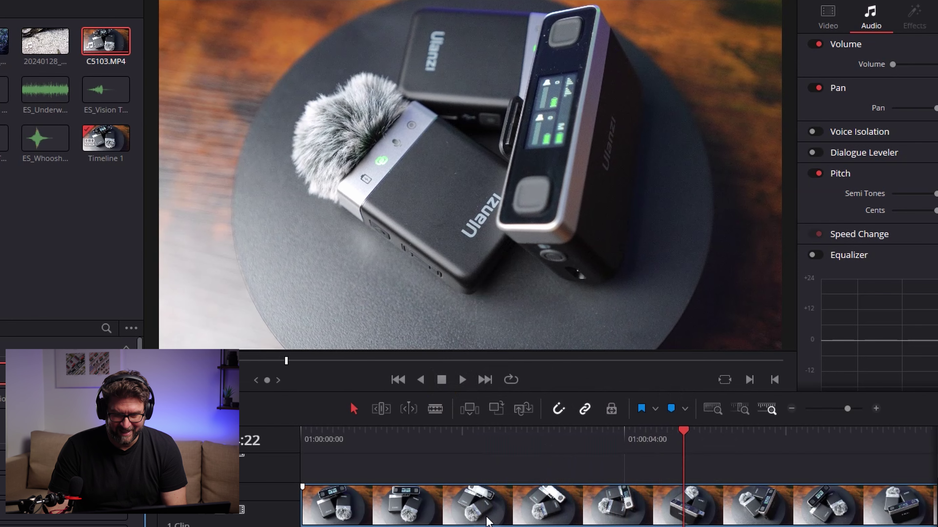
left_click_drag(425, 392, 428, 359)
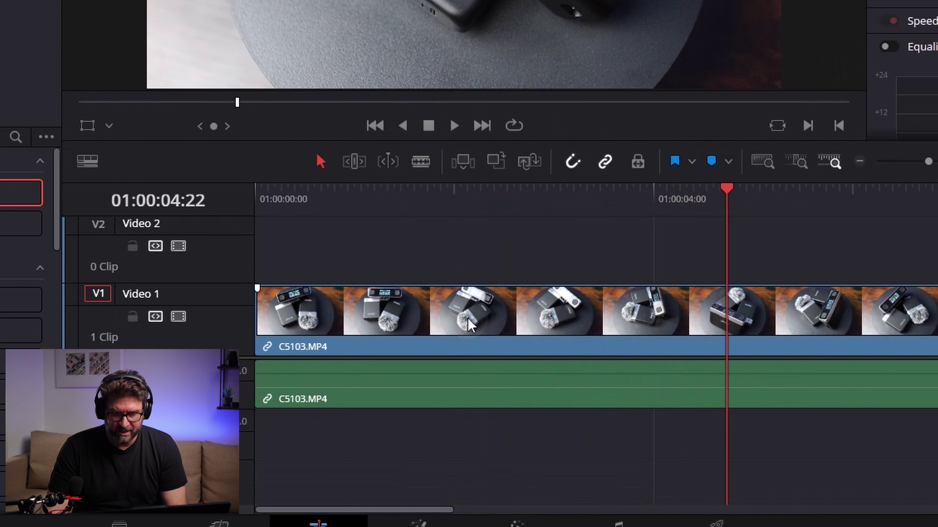
Show the retime controls on clip C5103.MP4 and add a speed point at 01:00:04:22.
right_click(473, 500)
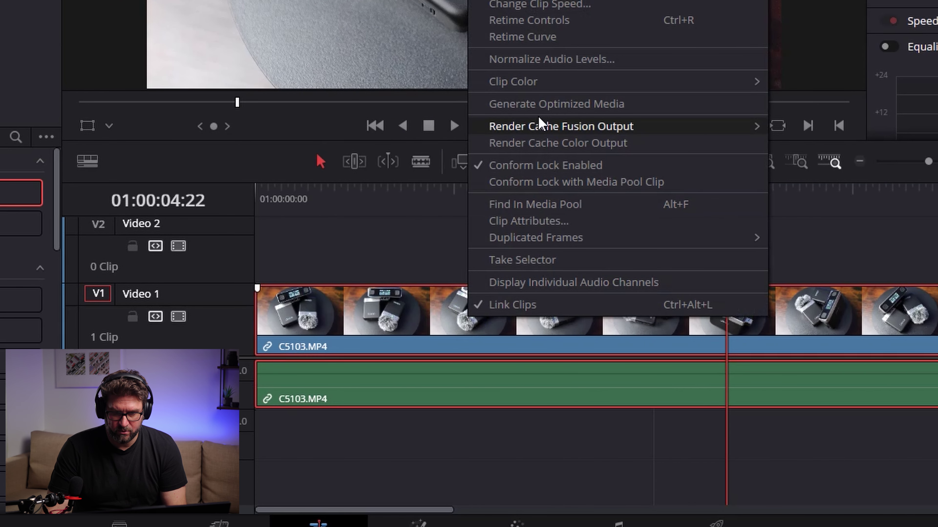
left_click(562, 20)
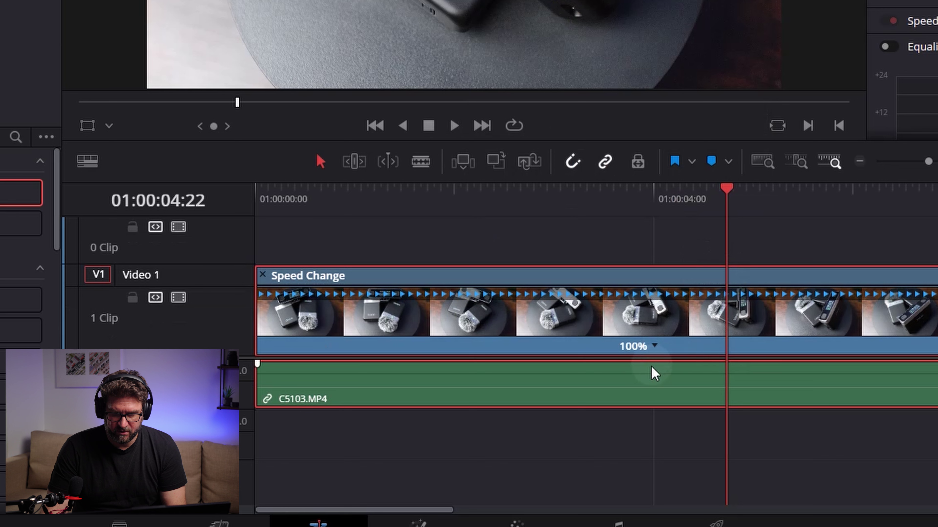
left_click(655, 347)
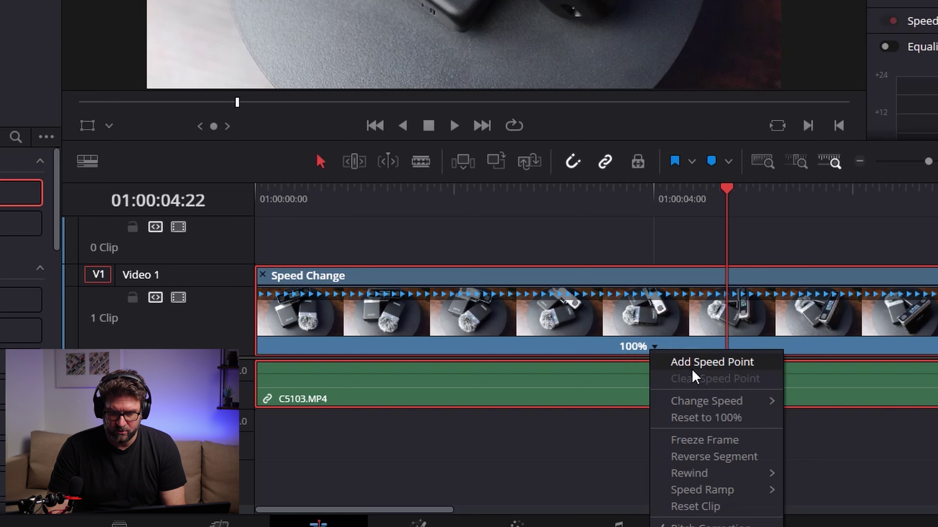
left_click(716, 363)
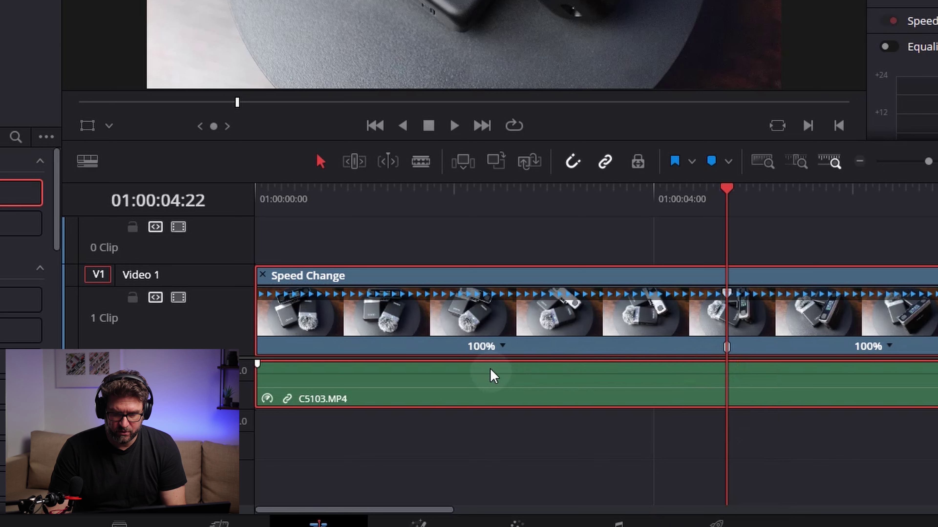
Change the speed of the segment before the speed point to 800%.
left_click(503, 348)
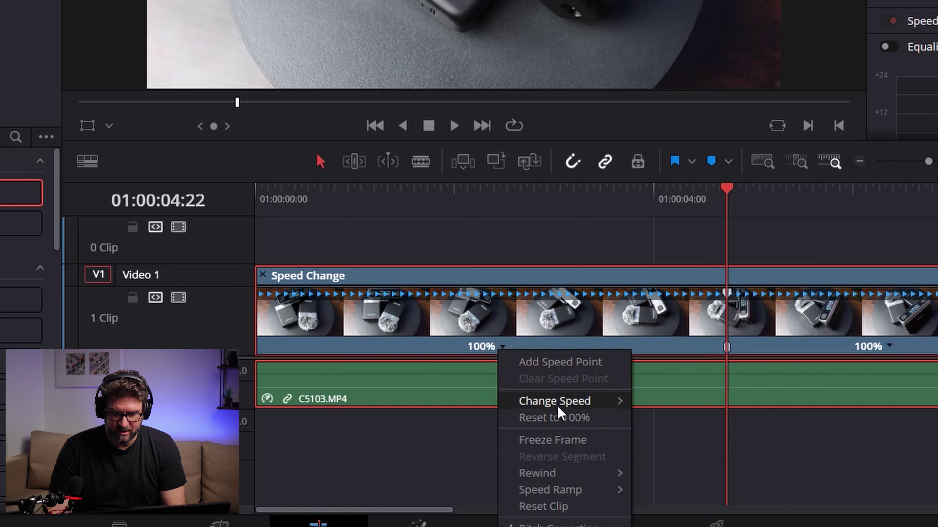
mouse_move(559, 407)
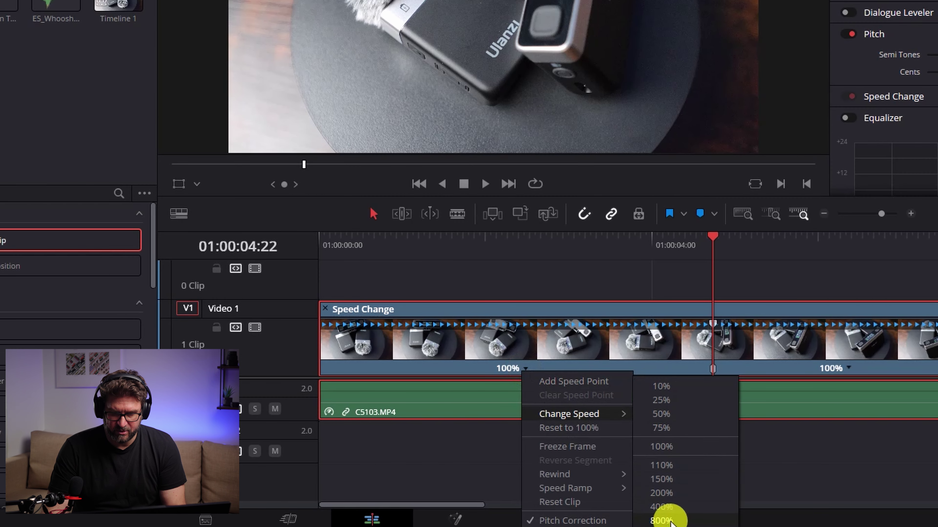
left_click(524, 368)
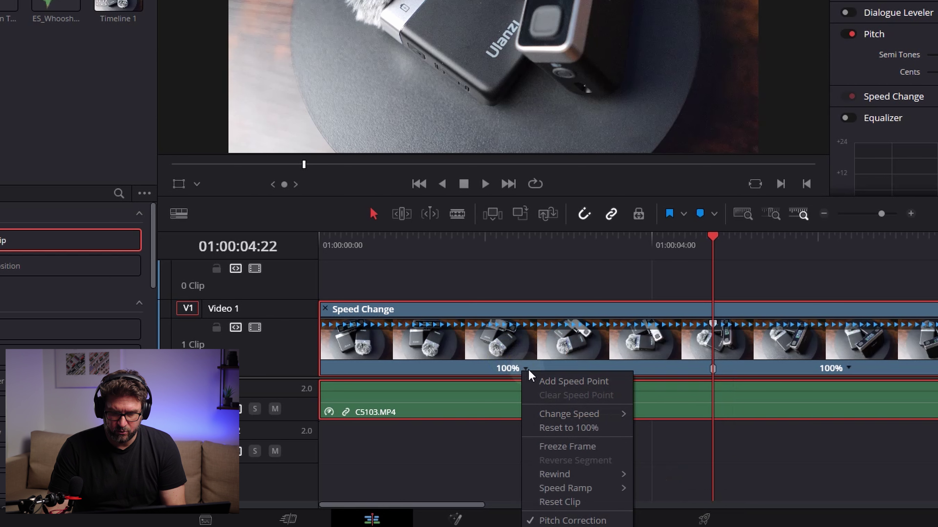
mouse_move(577, 416)
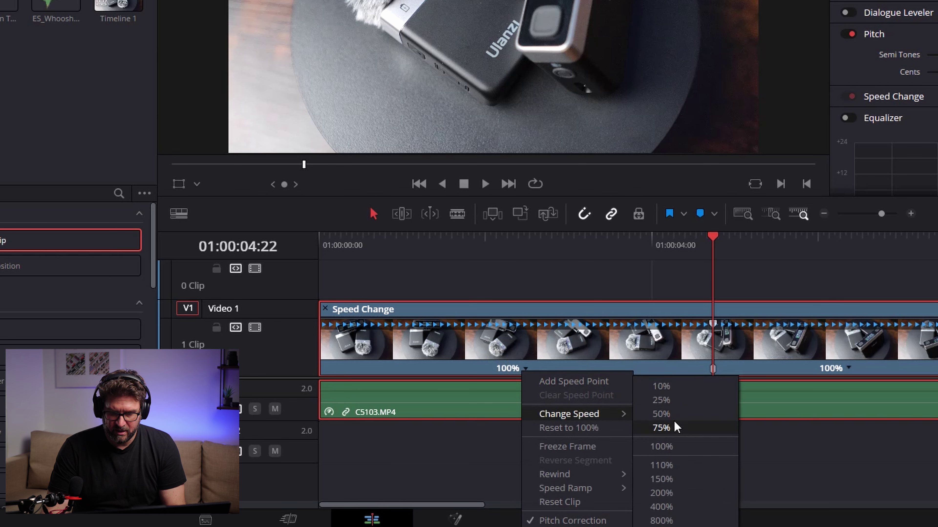
left_click(678, 521)
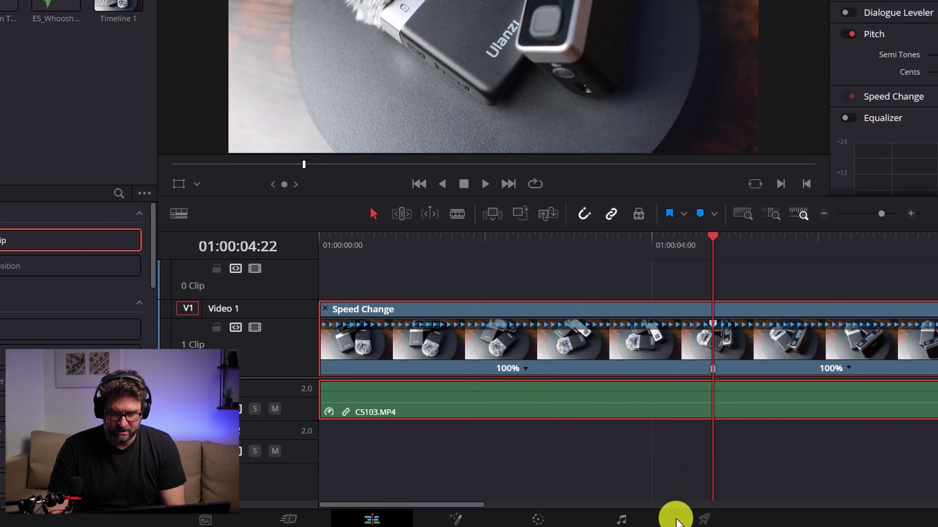
Review the speed change from 01:00:00:00, replay it from the speed point, and examine the frames just after that point up to 01:00:00:22.
left_click_drag(334, 249, 321, 245)
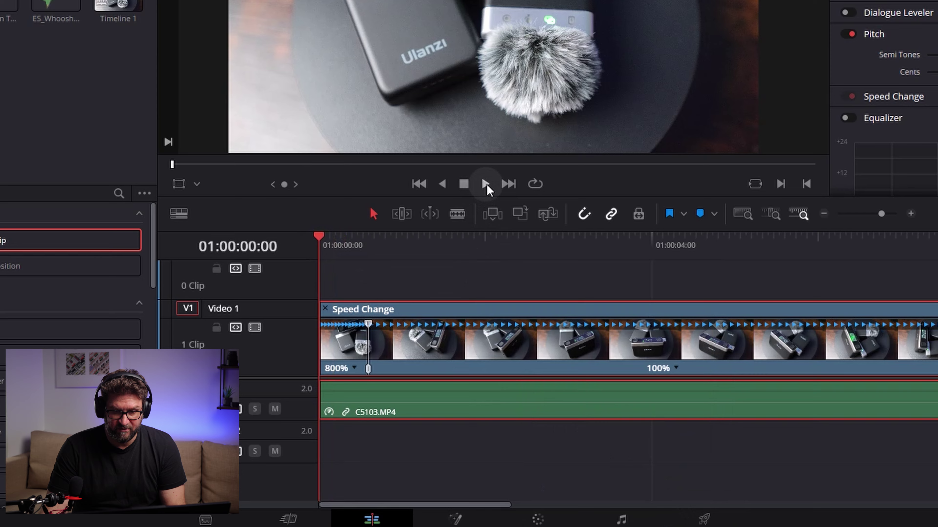
left_click(486, 186)
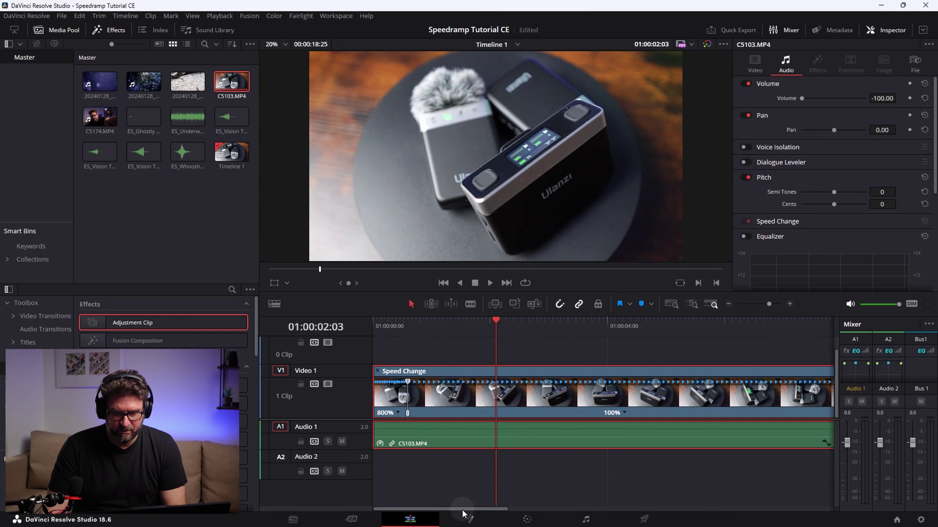
left_click(408, 327)
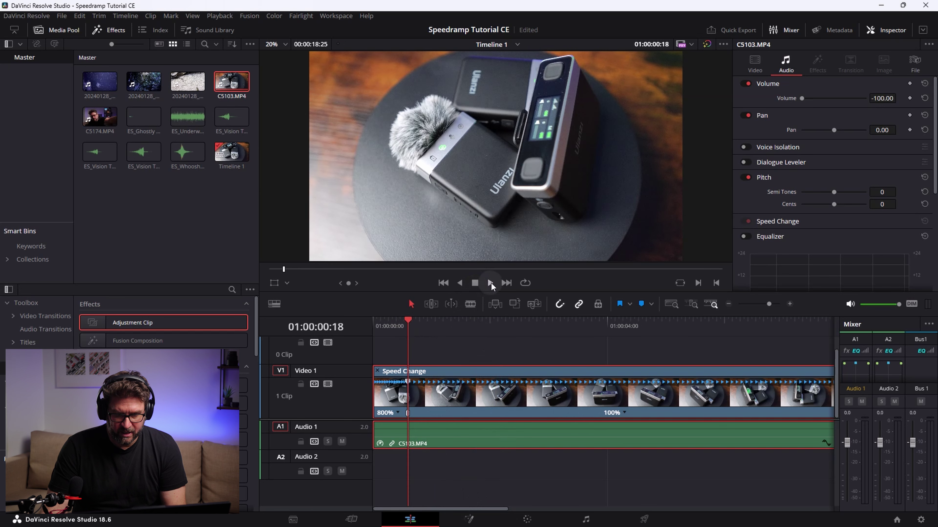
left_click_drag(506, 509, 393, 510)
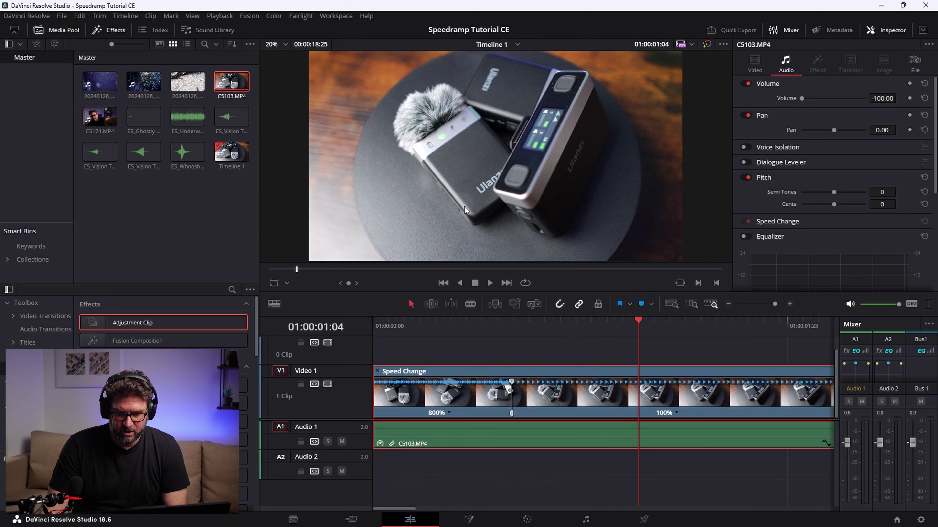
left_click_drag(511, 324, 537, 320)
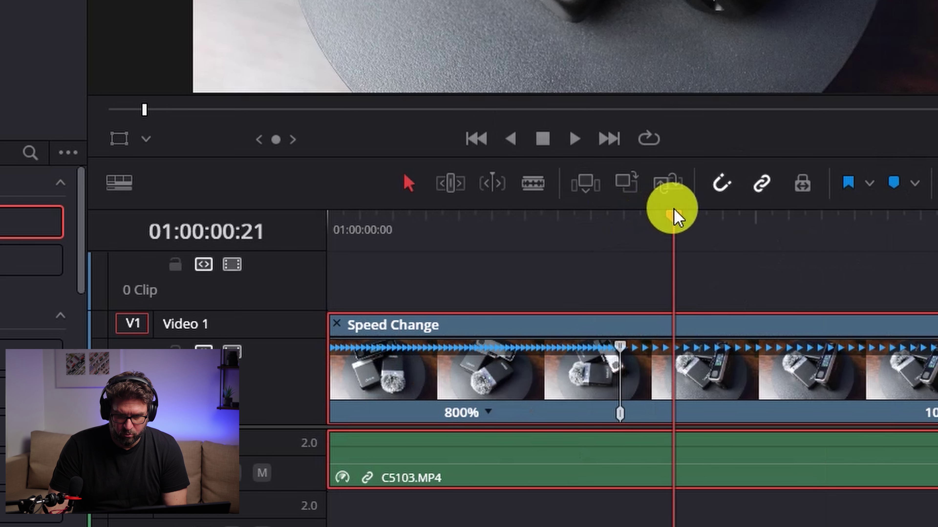
left_click_drag(674, 217, 674, 218)
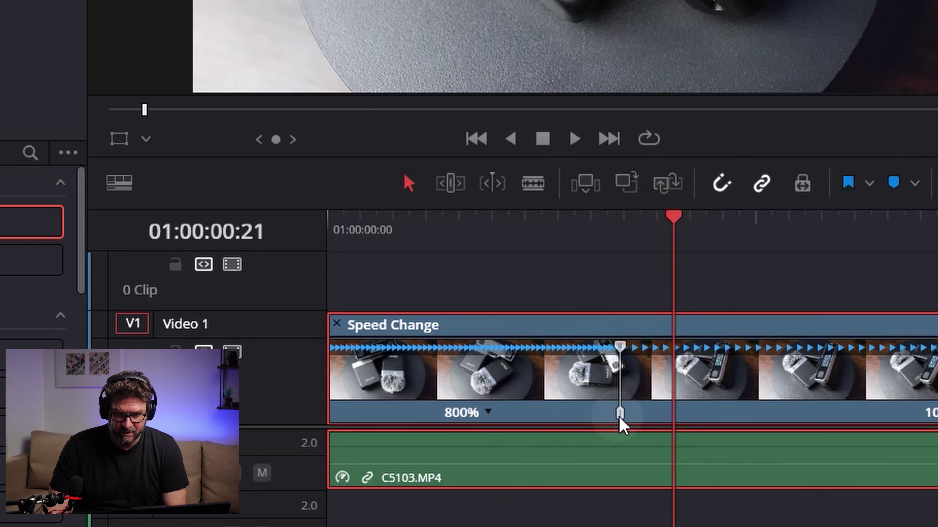
left_click_drag(621, 221, 693, 217)
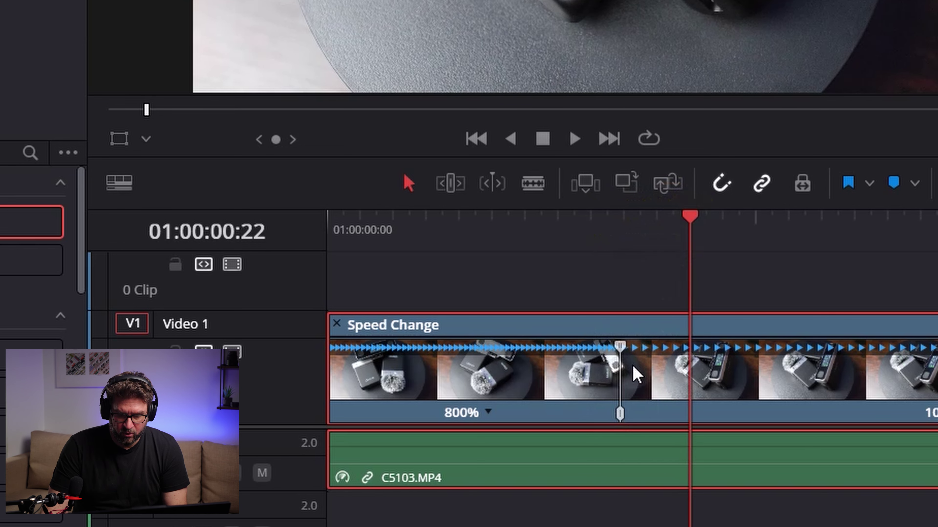
Move the speed point's upper handle earlier on the clip so that the first segment runs at 1209%.
left_click(621, 348)
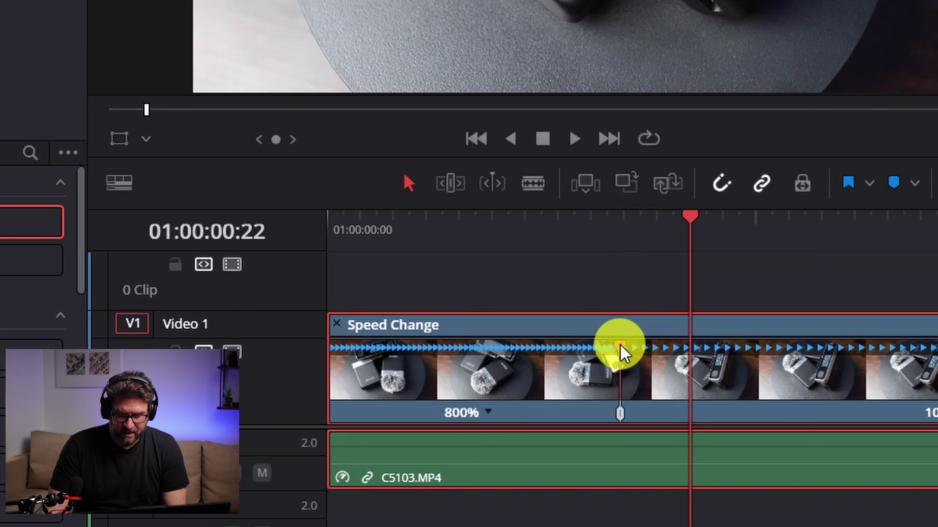
left_click_drag(620, 347, 487, 360)
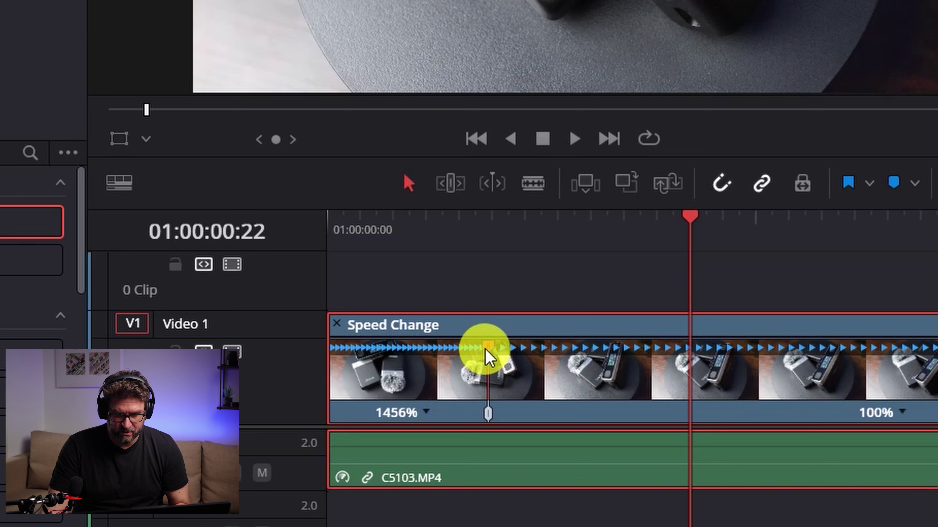
key("ctrl+z")
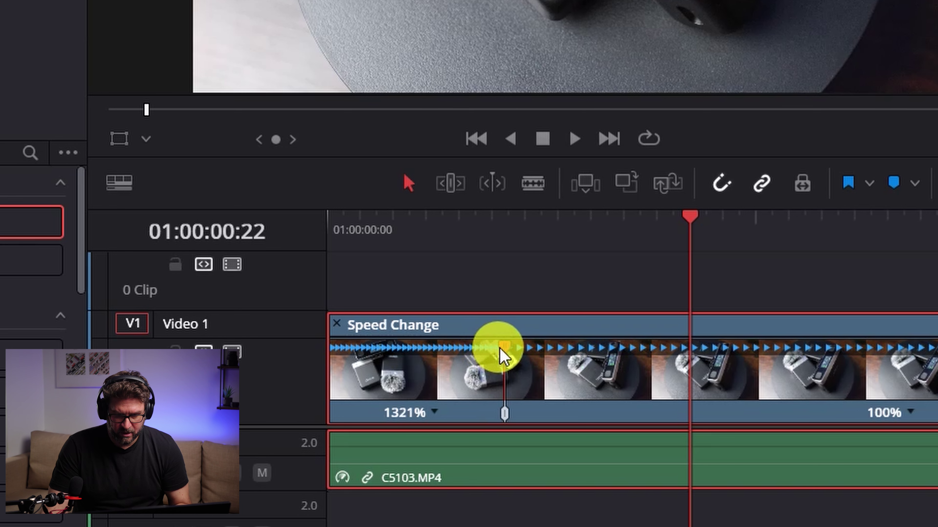
left_click_drag(503, 349, 518, 349)
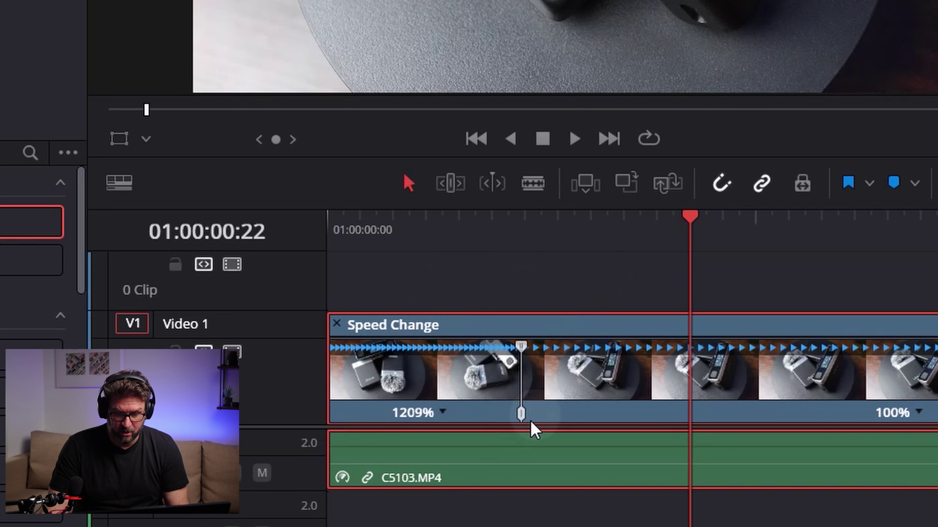
Shift the speed point back and forth by its lower handle and leave it at about 01:00:00:09.
left_click(524, 414)
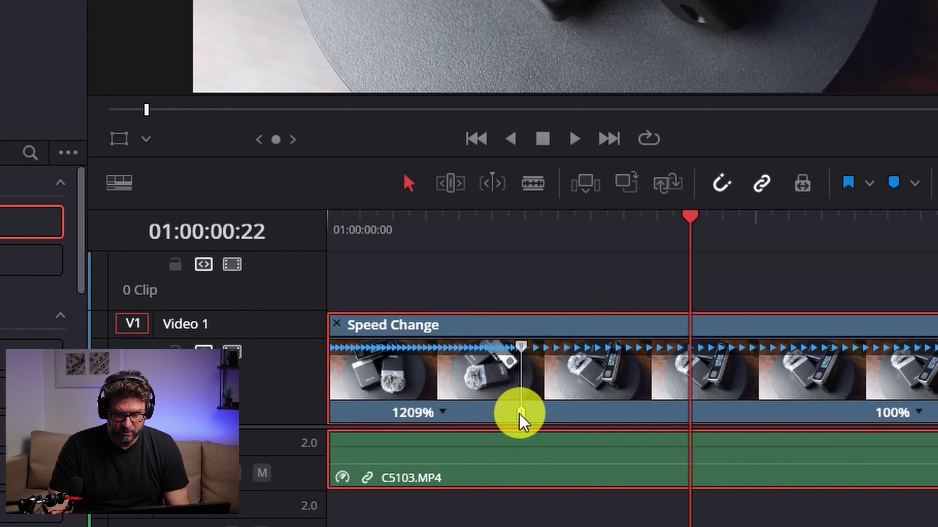
left_click_drag(522, 417, 472, 415)
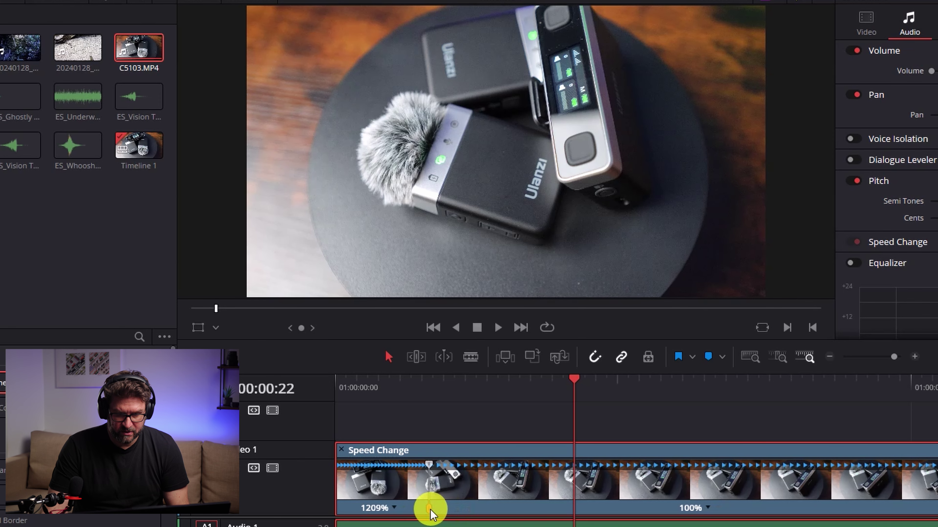
mouse_move(430, 511)
left_mouse_down()
mouse_move(407, 511)
mouse_move(445, 507)
left_mouse_up()
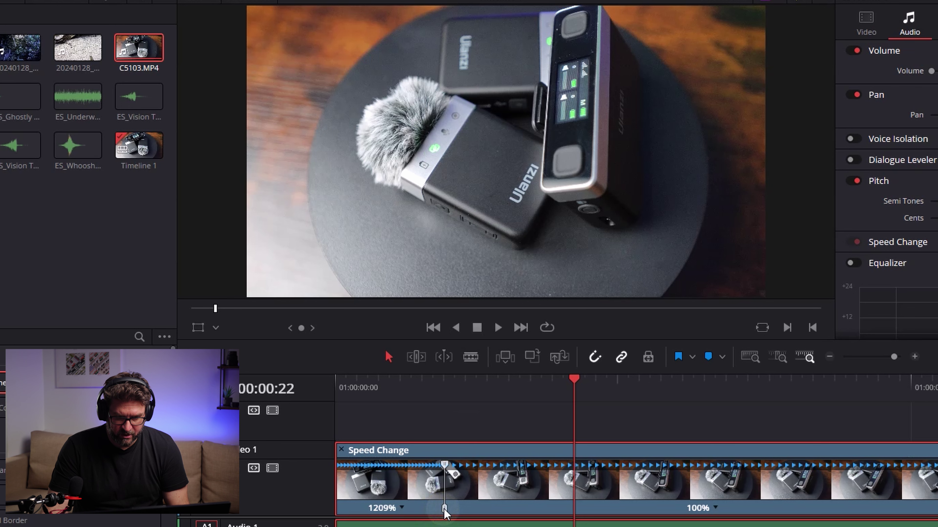
left_click_drag(439, 509, 431, 508)
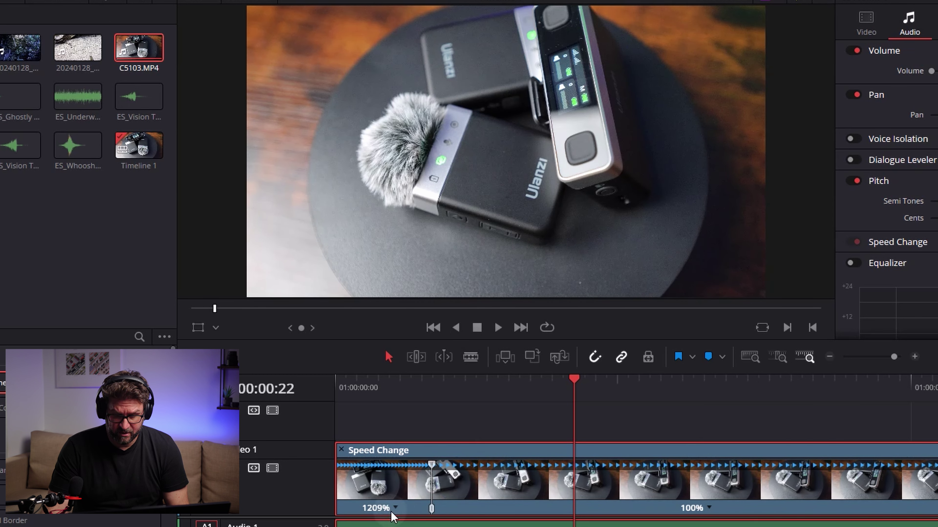
Play from the first speed point, stop at 01:00:01:23, and add a second speed point there.
left_click(436, 379)
left_click(497, 331)
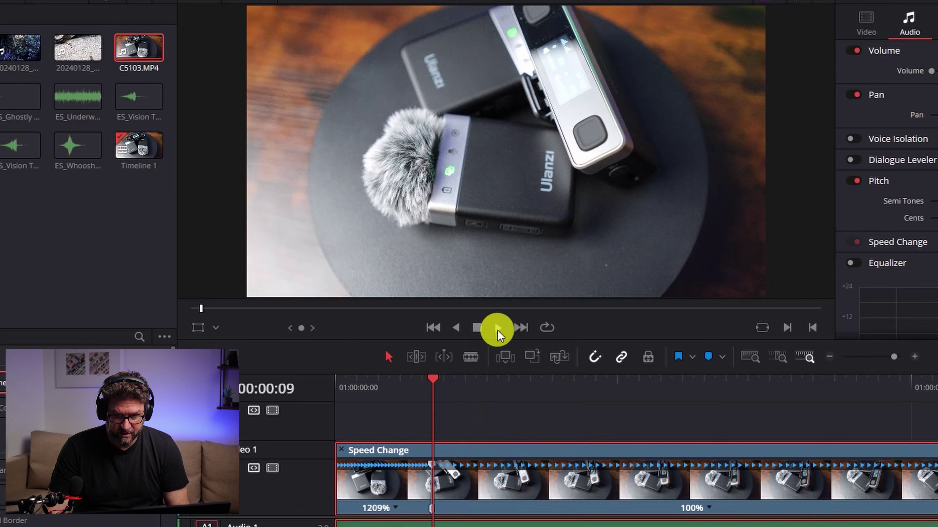
left_click(477, 327)
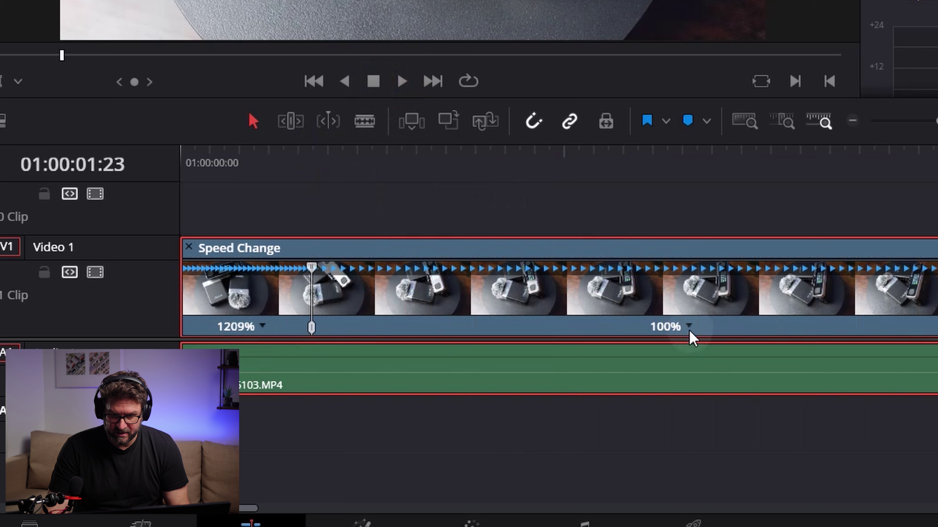
left_click(709, 508)
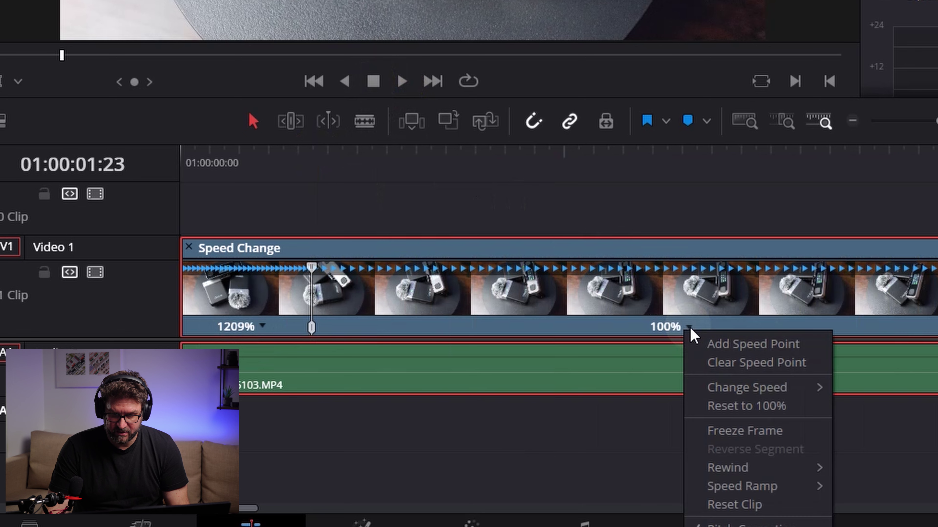
left_click(716, 349)
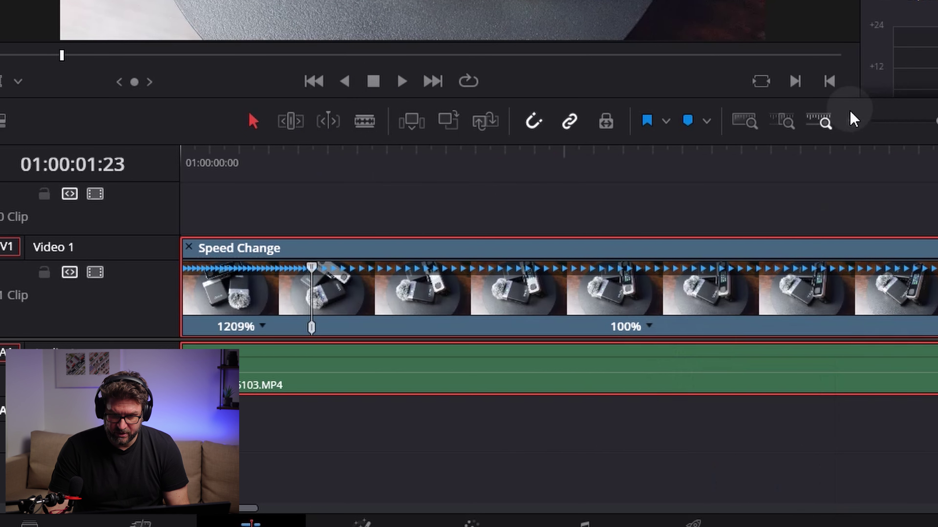
left_click(852, 121)
Try 25% speed on the segment between the two speed points and settle on 75%.
left_click(420, 327)
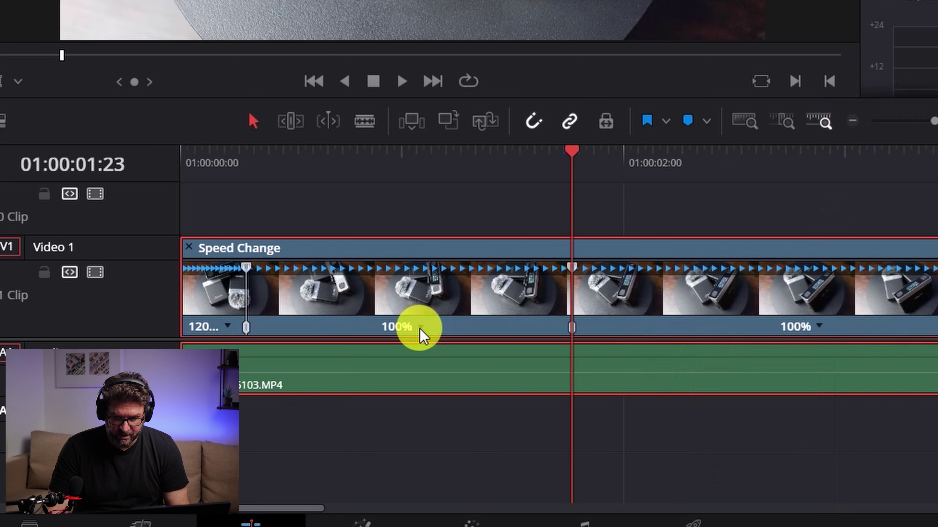
left_click(591, 405)
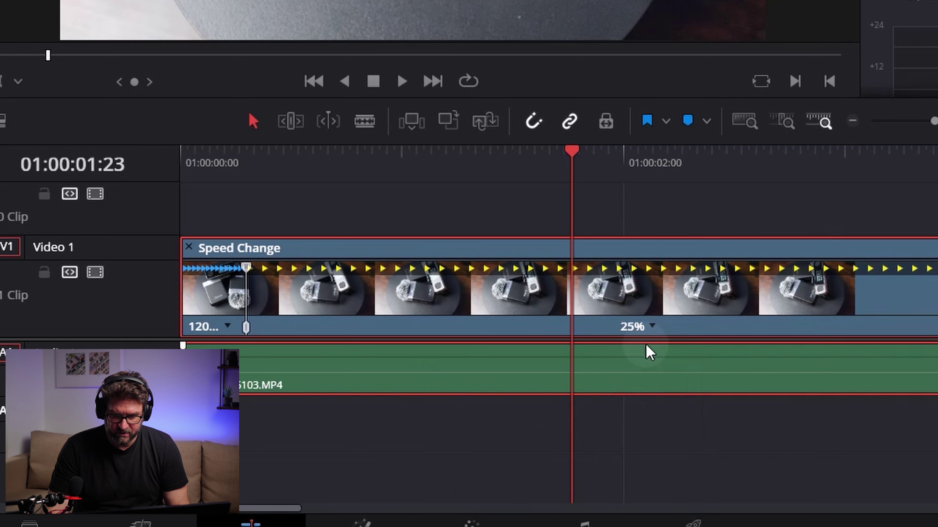
left_click(651, 327)
mouse_move(722, 393)
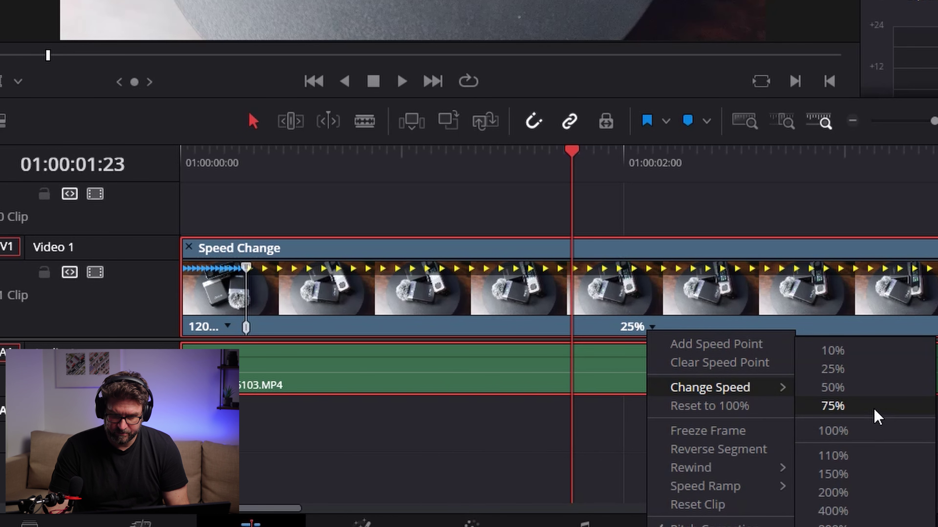
left_click(875, 411)
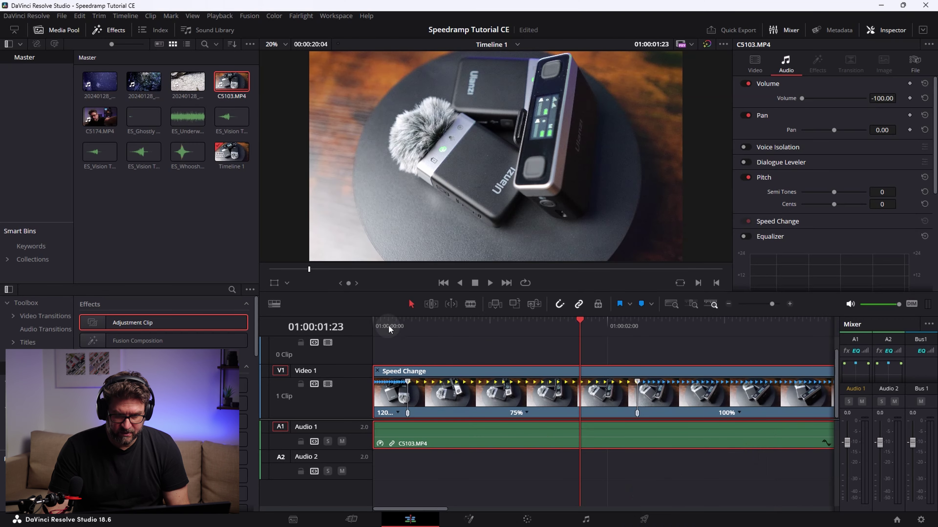
Play on through the clip, stop at 01:00:03:06, and add a third speed point there.
left_click(233, 153)
left_click(402, 81)
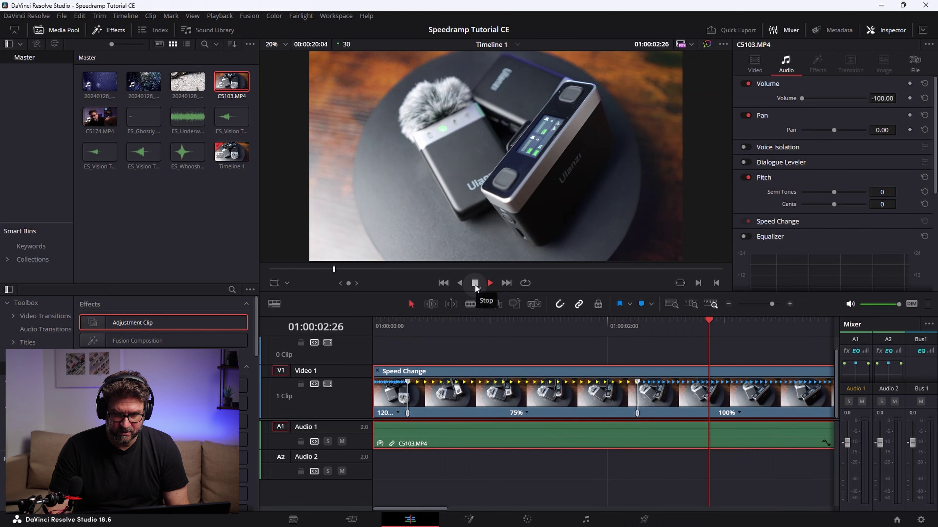
left_click(475, 289)
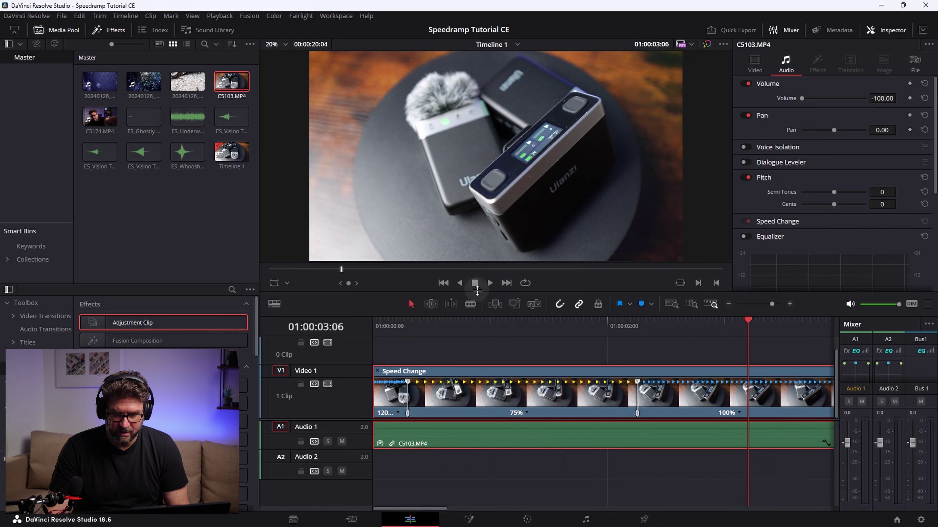
left_click(727, 307)
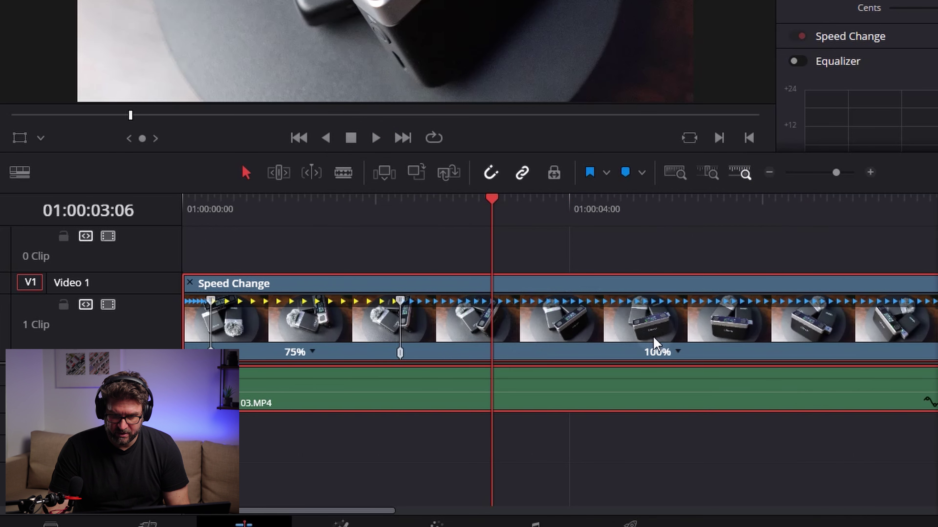
left_click(677, 351)
left_click(699, 371)
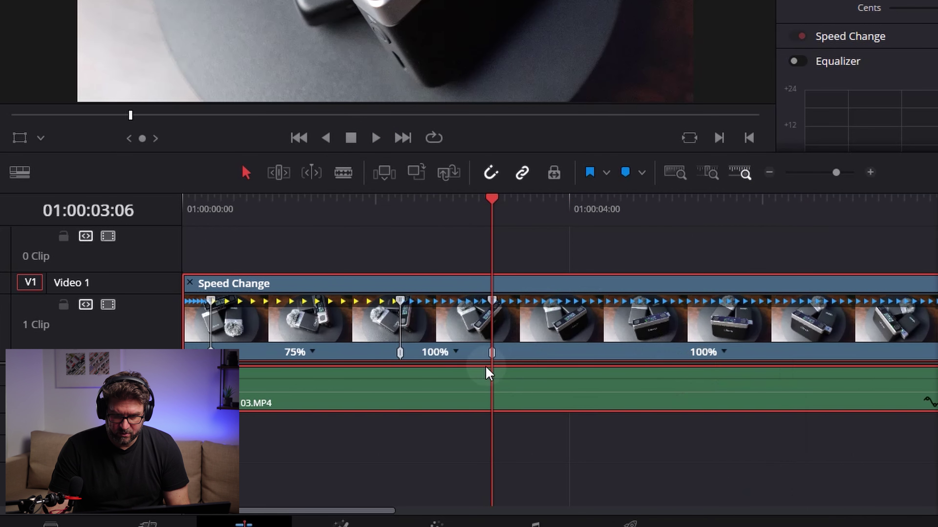
Set the short segment between the second and third speed points to 400% speed.
left_click(456, 353)
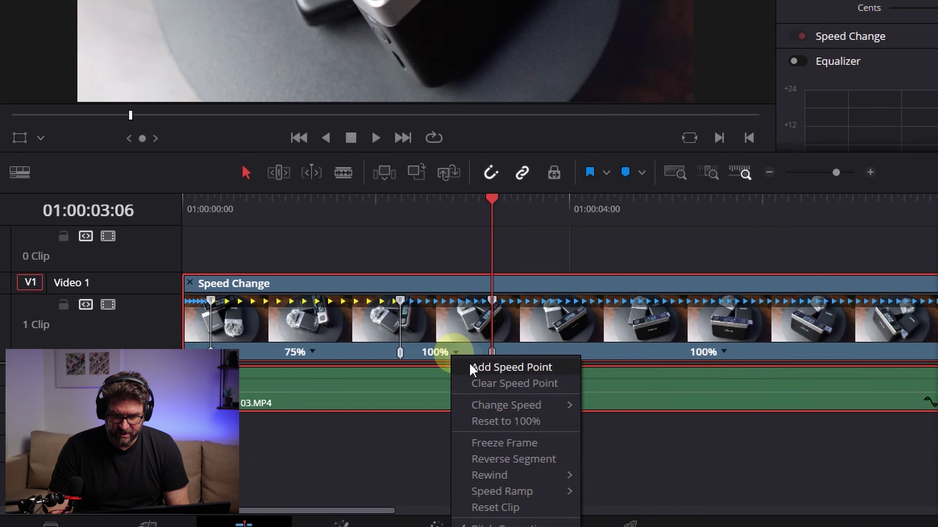
mouse_move(515, 405)
left_click(615, 513)
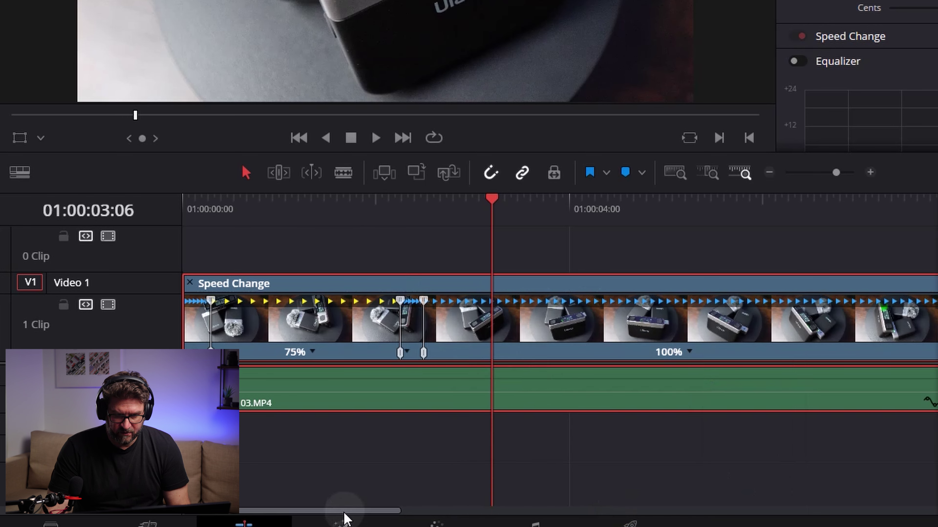
Play the clip from its start to review the fast opening and the speed changes that follow.
left_click(191, 211)
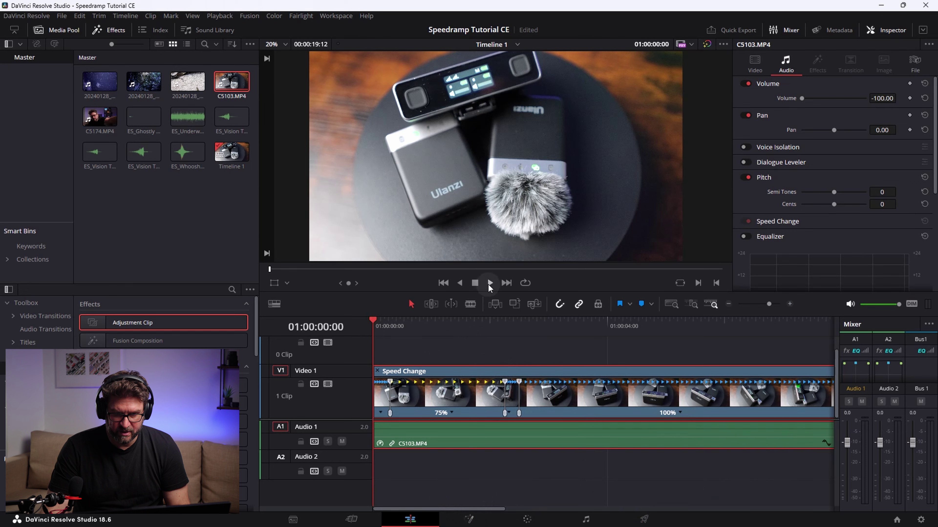
left_click(490, 283)
left_click(393, 327)
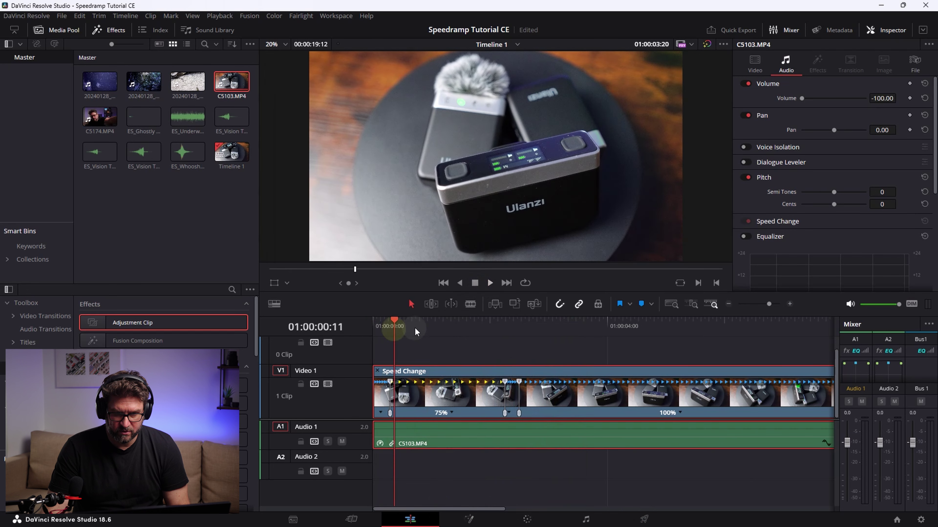
left_click(476, 287)
Play from 01:00:02:00, stop at 01:00:05:04, and add a fourth speed point there.
left_click(489, 325)
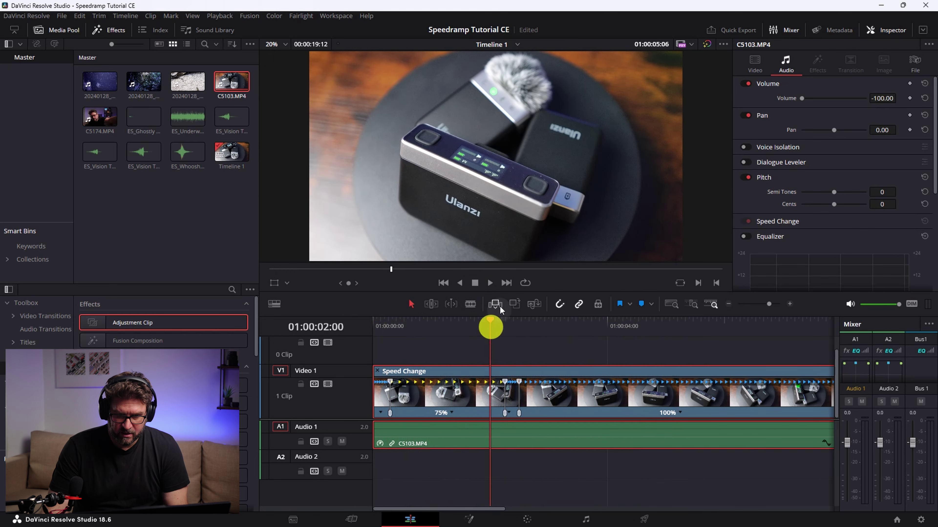
left_click(489, 282)
left_click(475, 284)
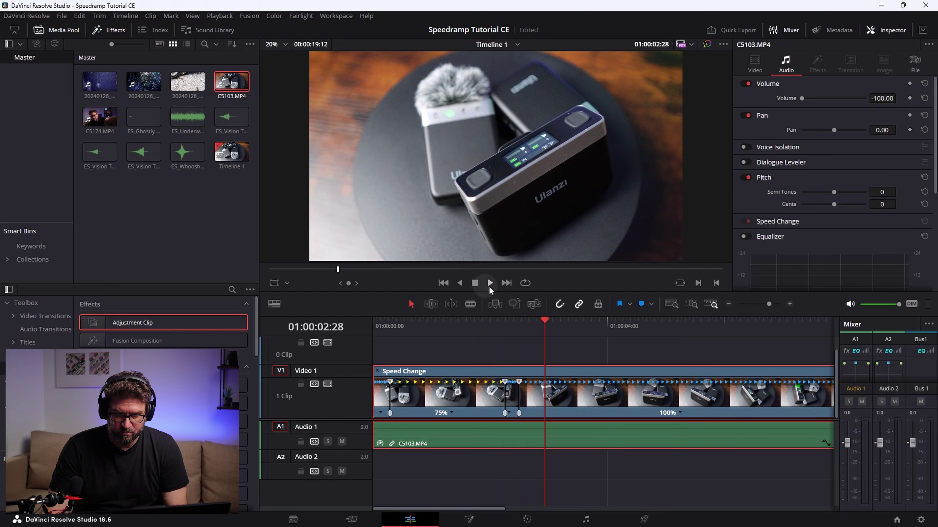
left_click(475, 283)
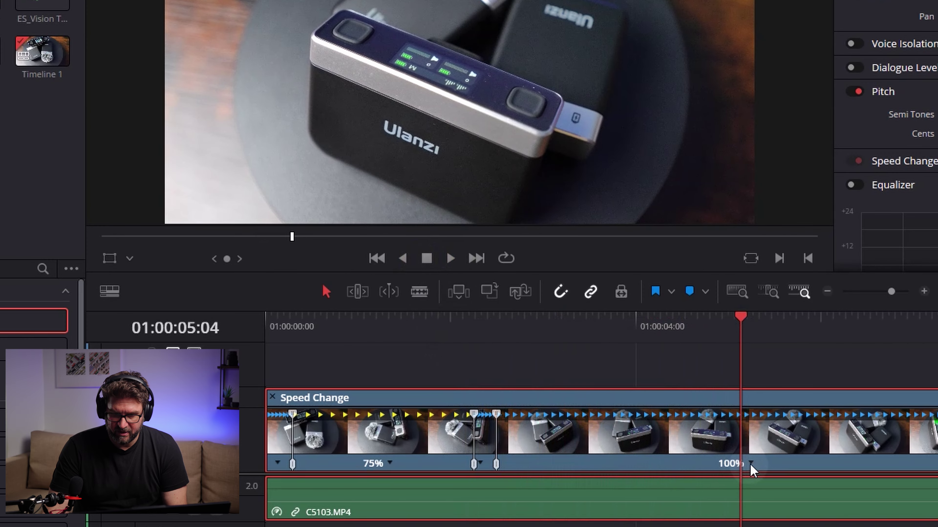
left_click(750, 464)
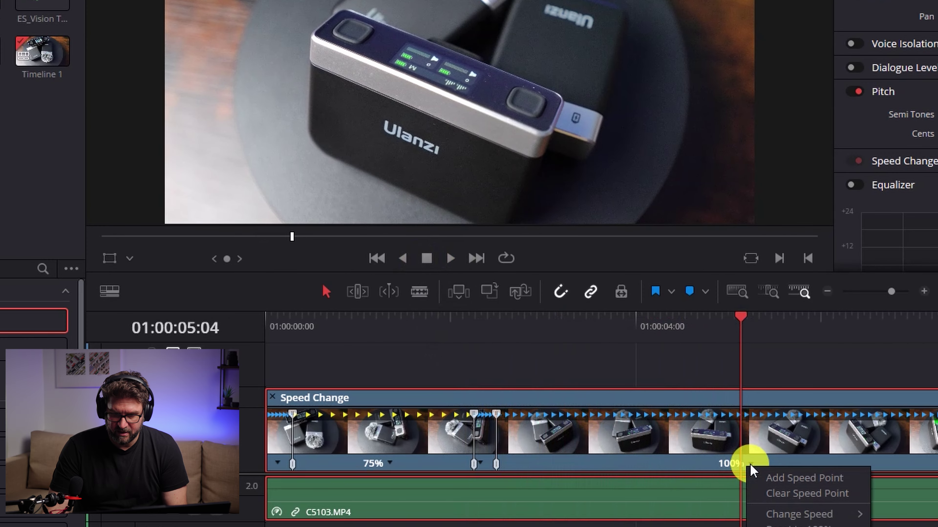
left_click(787, 482)
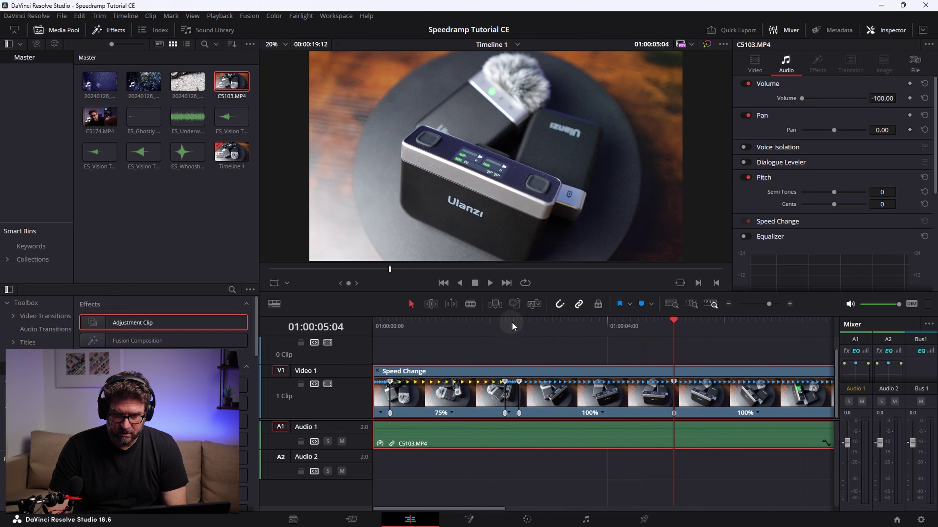
Replay the middle of the ramp, play on from 01:00:05:05 to 01:00:10:02, and add a fifth speed point there.
left_click(486, 319)
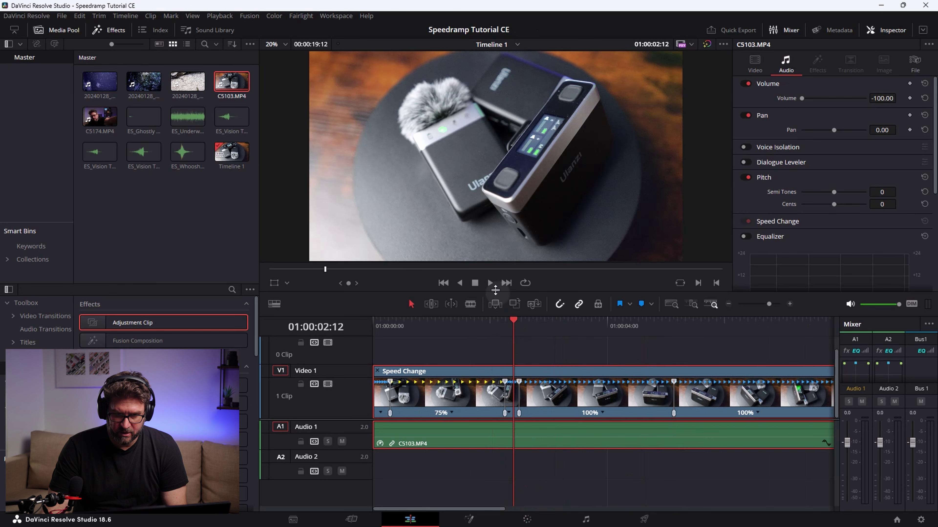
left_click(476, 285)
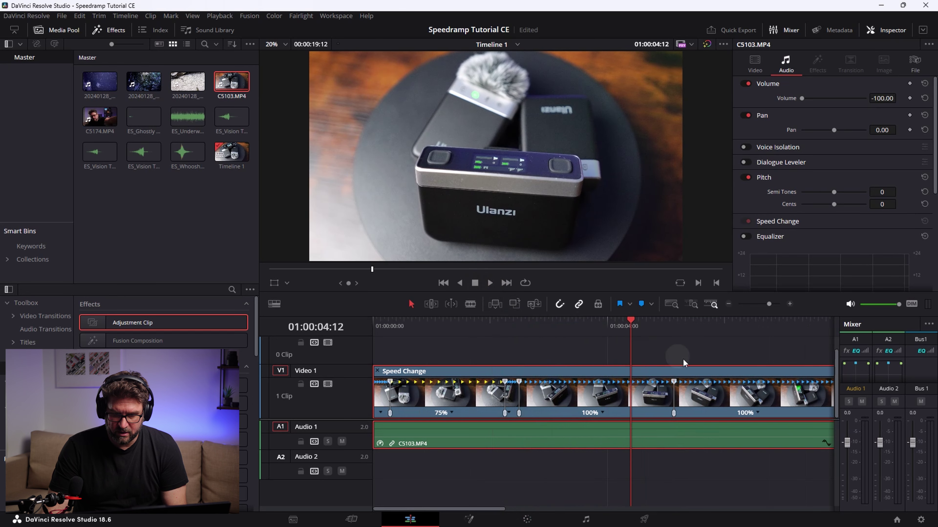
left_click_drag(483, 511, 545, 511)
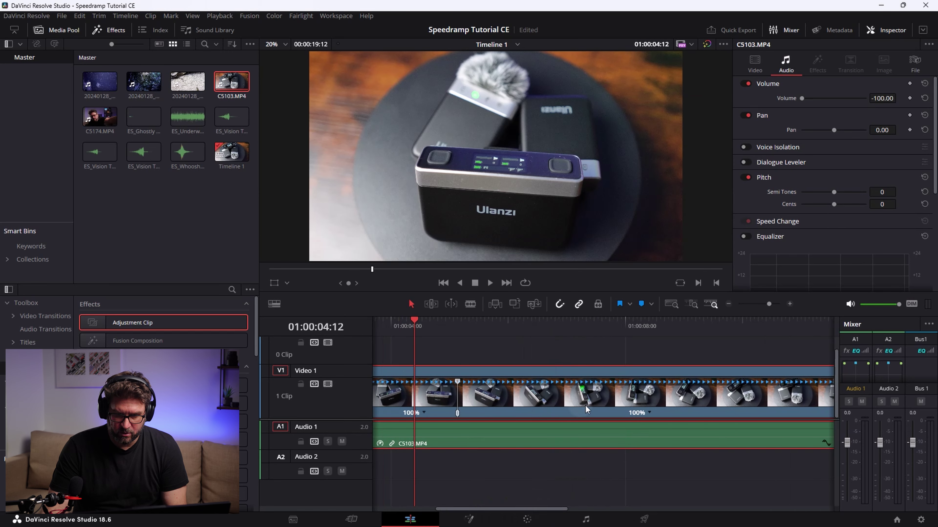
left_click(460, 325)
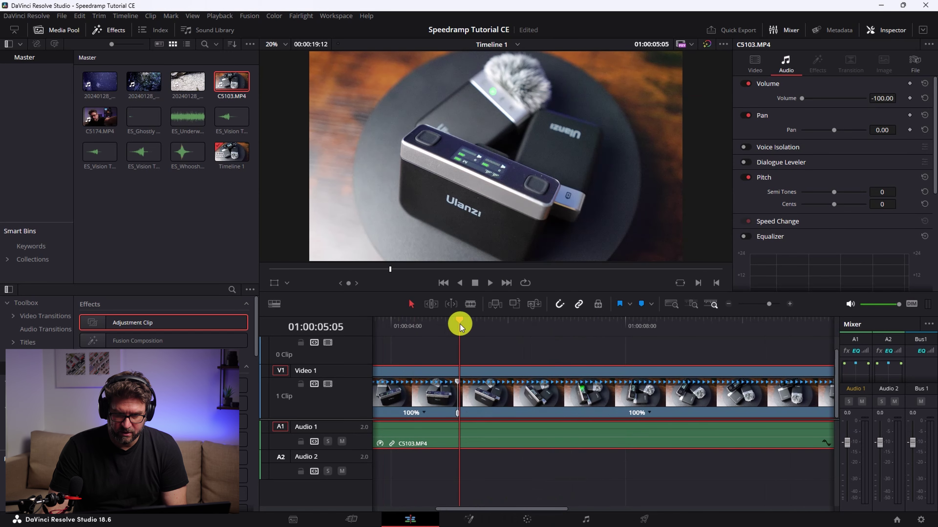
left_click(489, 283)
left_click(727, 304)
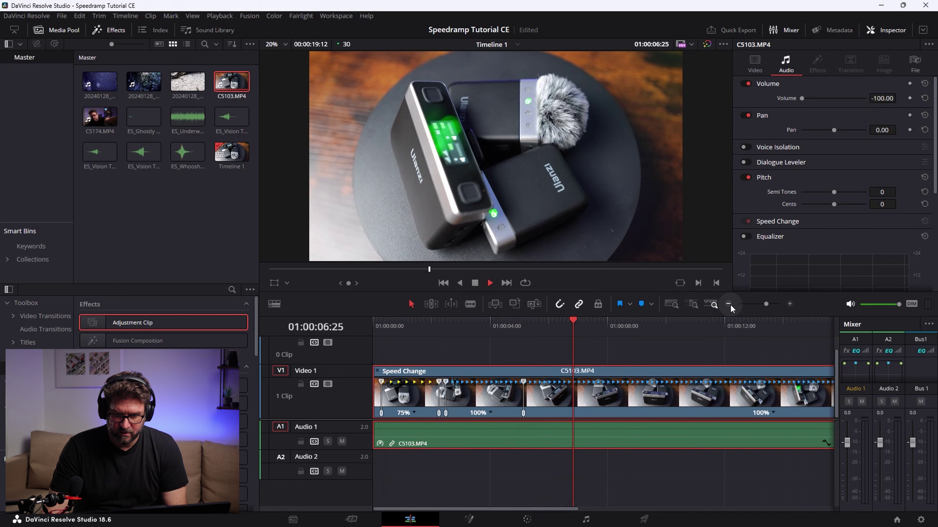
left_click(727, 304)
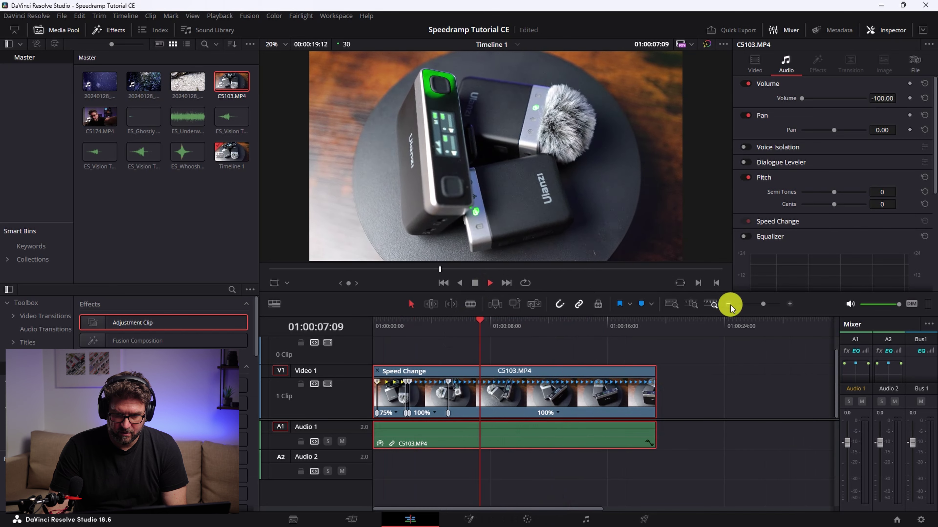
left_click(477, 284)
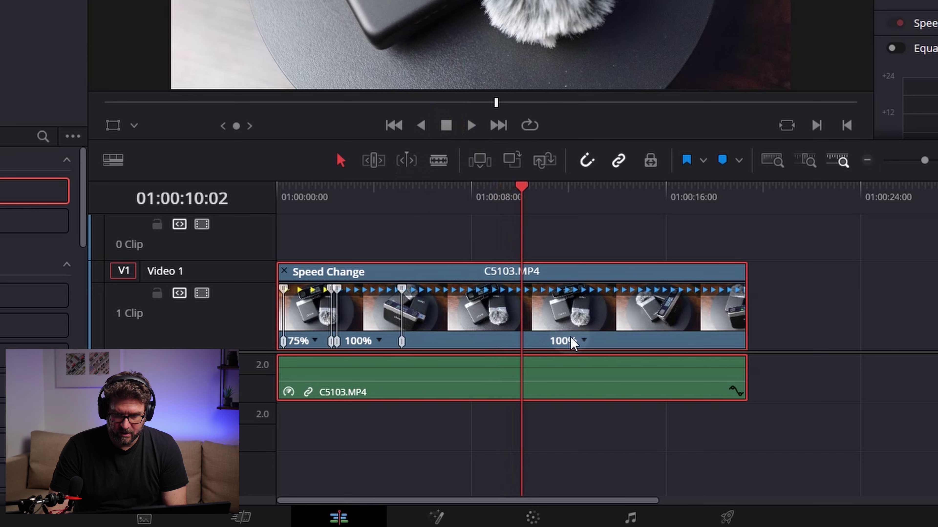
left_click(583, 343)
left_click(601, 357)
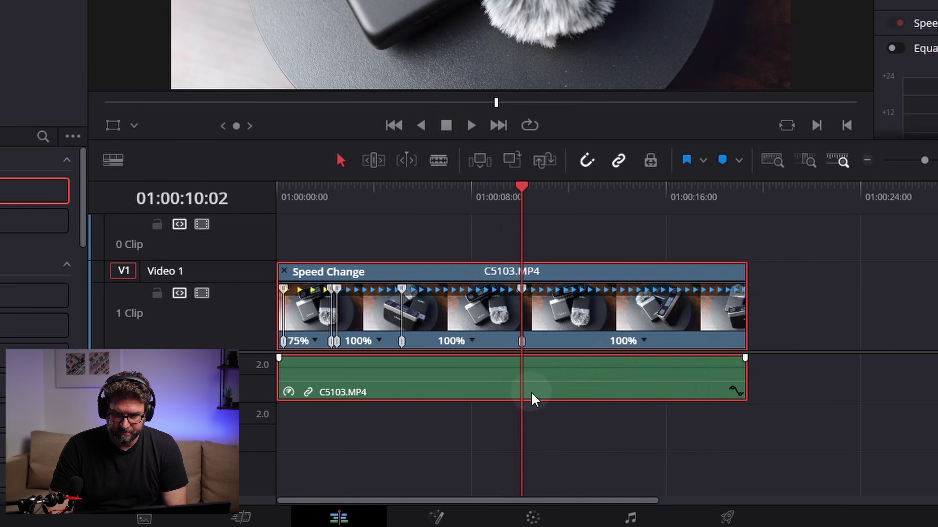
Set the segment between the fourth and fifth speed points to 400% speed.
key("ctrl+equal")
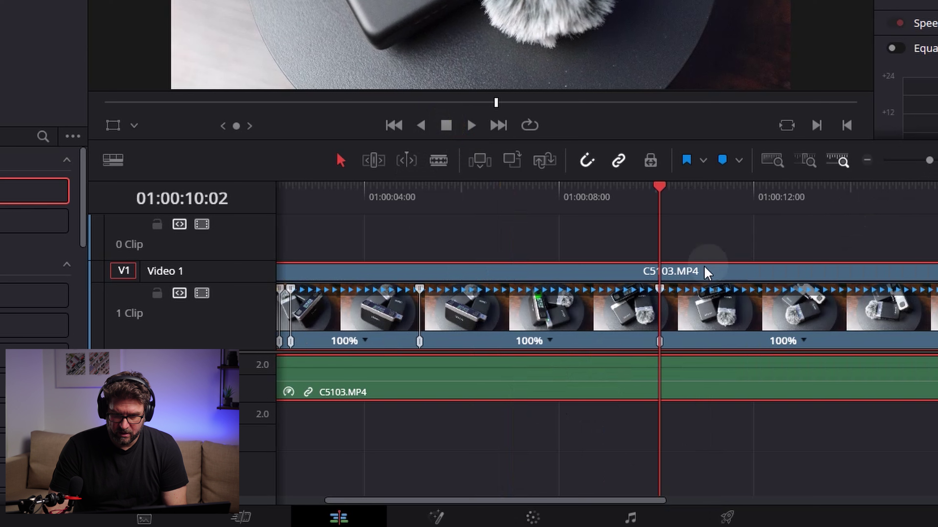
left_click(549, 343)
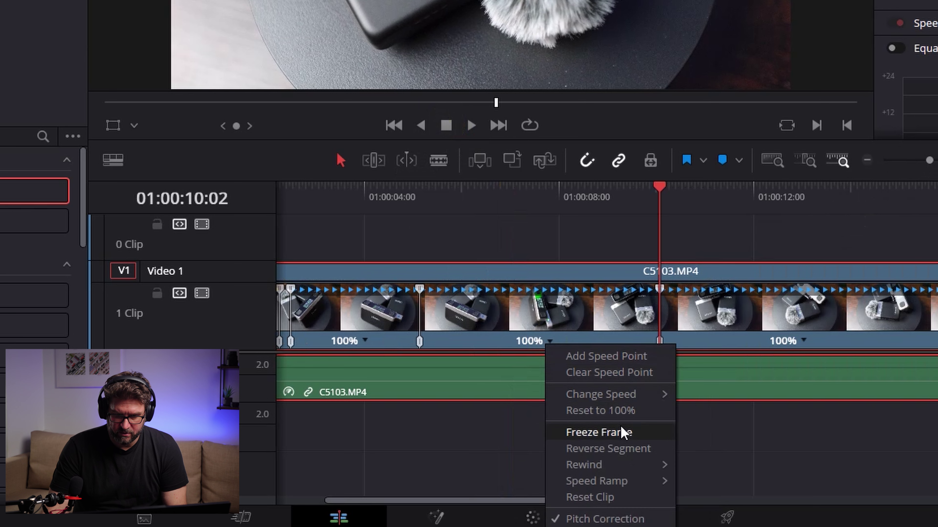
mouse_move(637, 397)
left_click(716, 509)
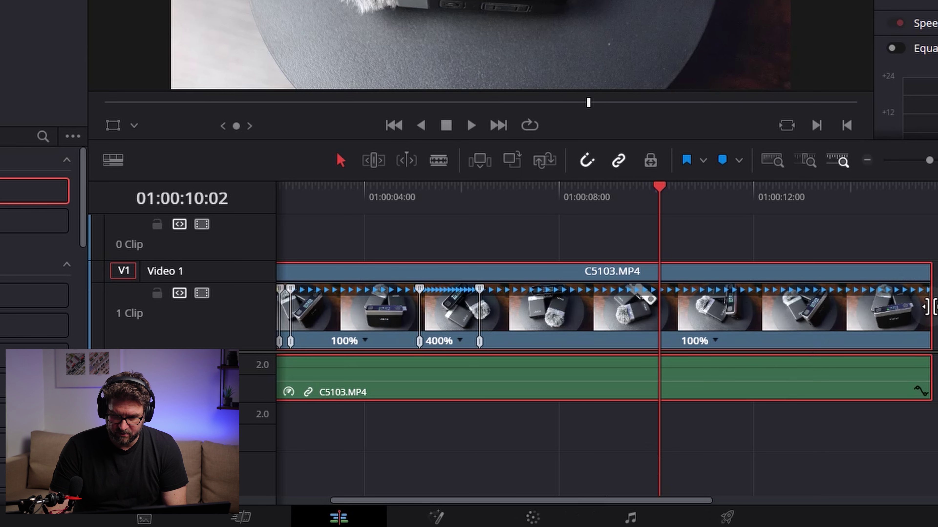
Trim the end of the clip so that it lasts about 7 seconds 21 frames, shortly after the fifth speed point.
left_click_drag(926, 306, 537, 328)
left_click_drag(579, 503, 530, 505)
left_click(477, 502)
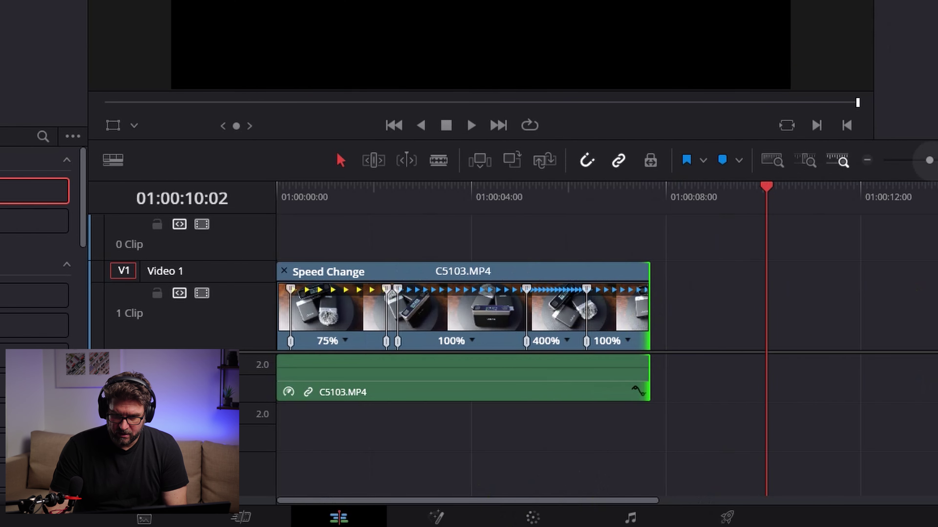
scroll(874, 192, "up", 2)
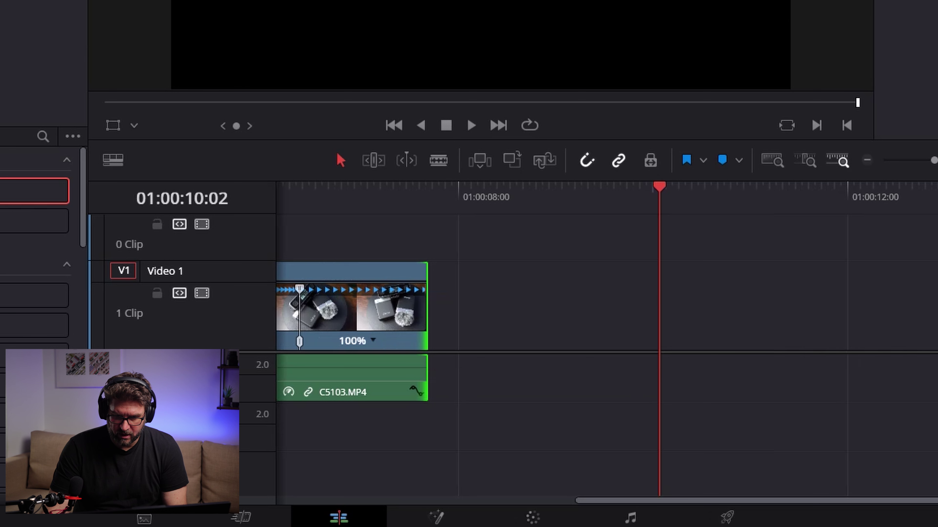
left_click_drag(632, 508, 272, 509)
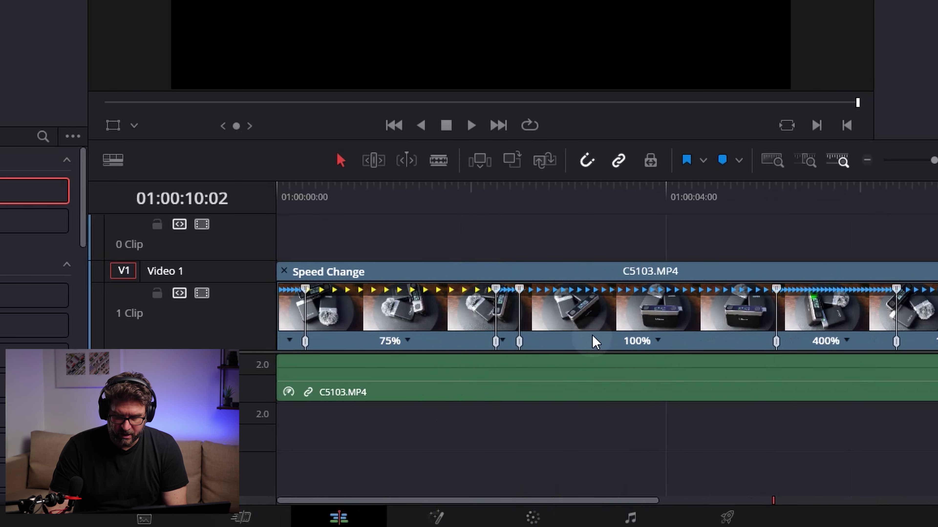
Show the retime curve of the clip C5103.MP4 and play the whole ramp from the start.
left_click(569, 324)
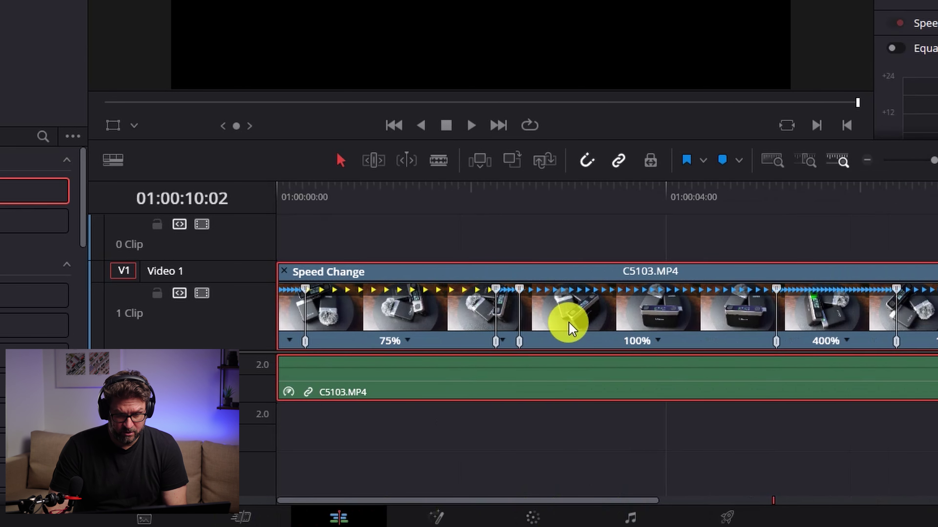
right_click(614, 304)
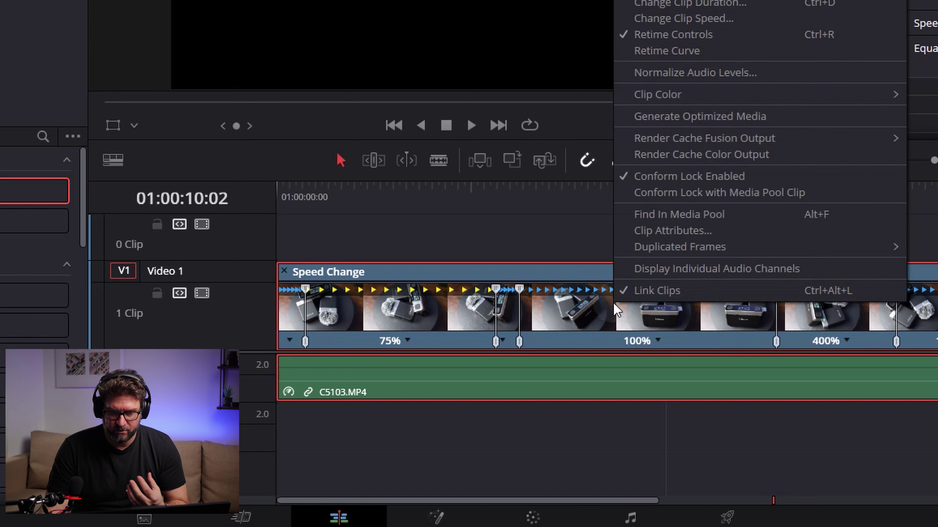
left_click(707, 55)
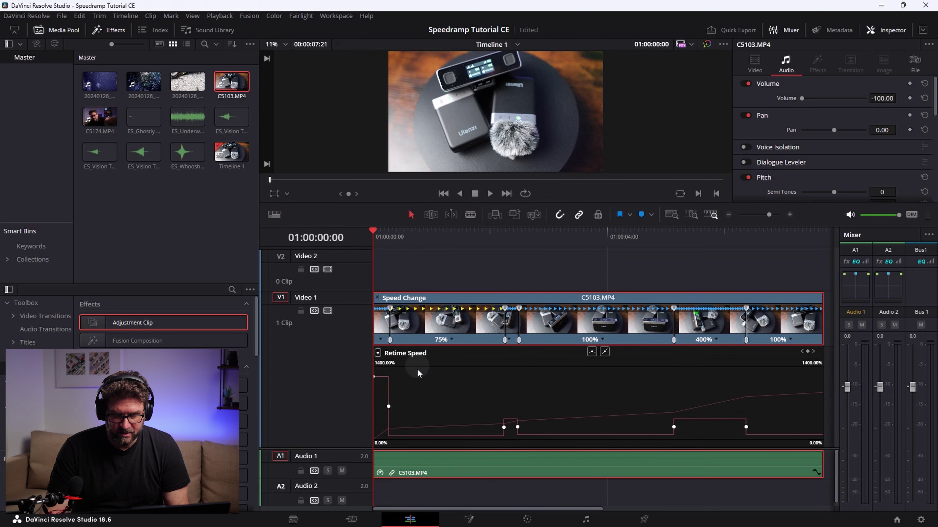
left_click(490, 194)
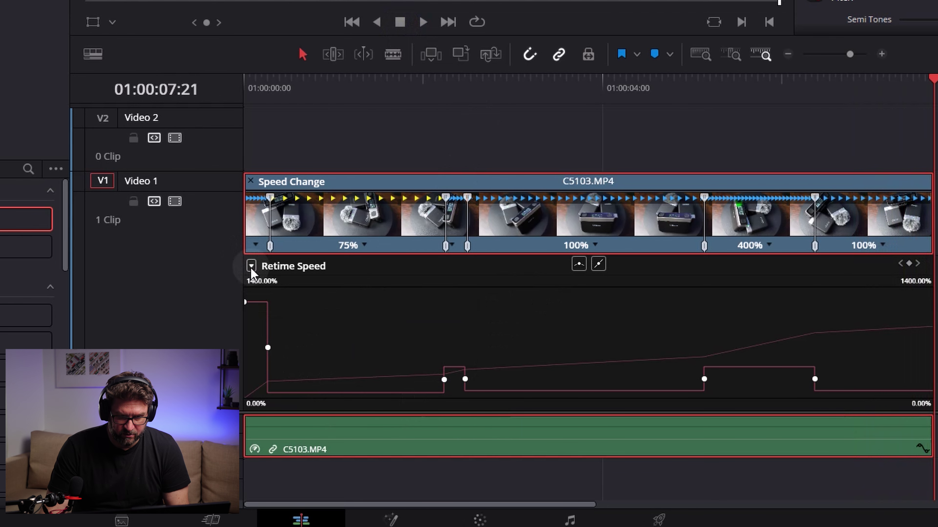
Hide the Retime Frame curve, keep the Retime Speed curve displayed, and check the first segment's speed on it.
left_click(251, 266)
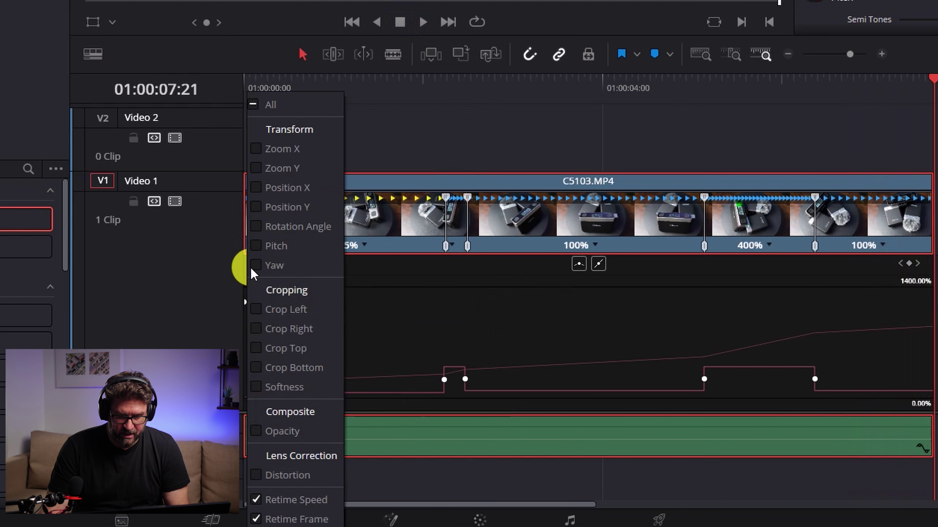
left_click(256, 517)
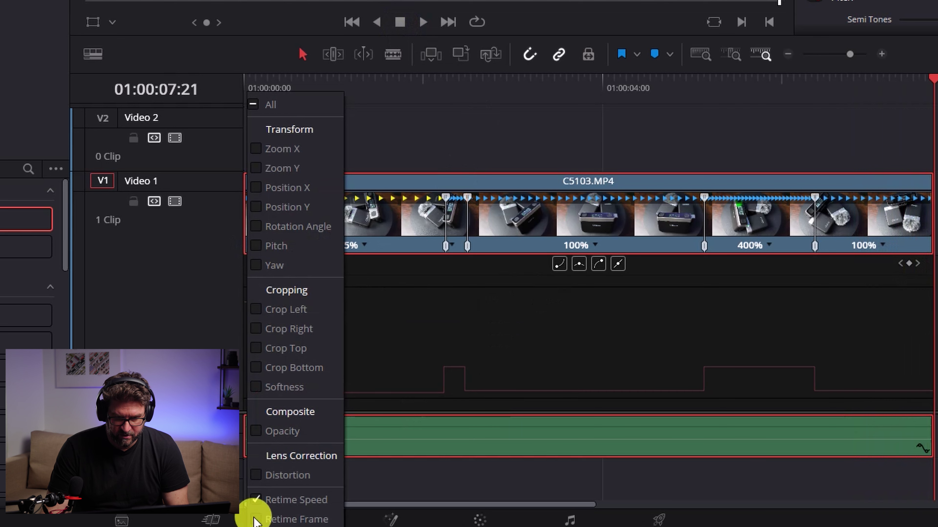
left_click(446, 391)
left_click(421, 392)
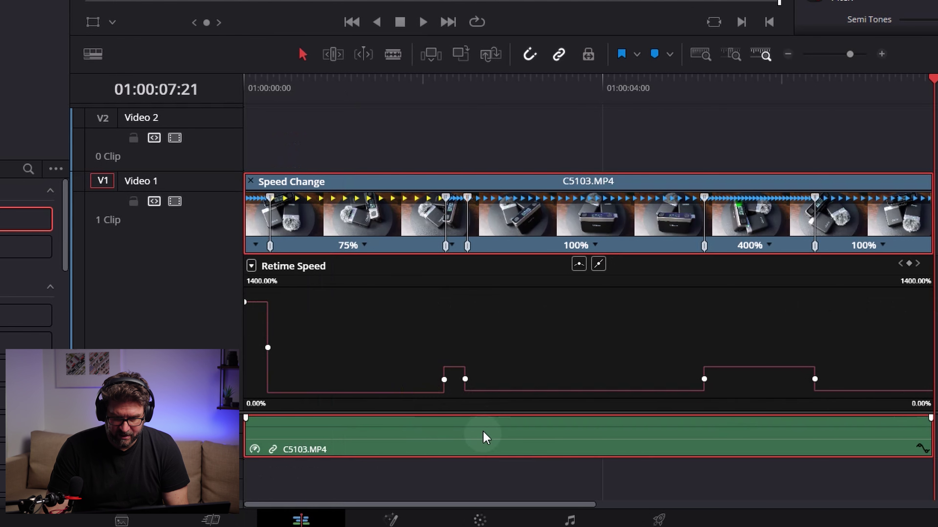
left_click_drag(457, 512, 404, 506)
mouse_move(262, 303)
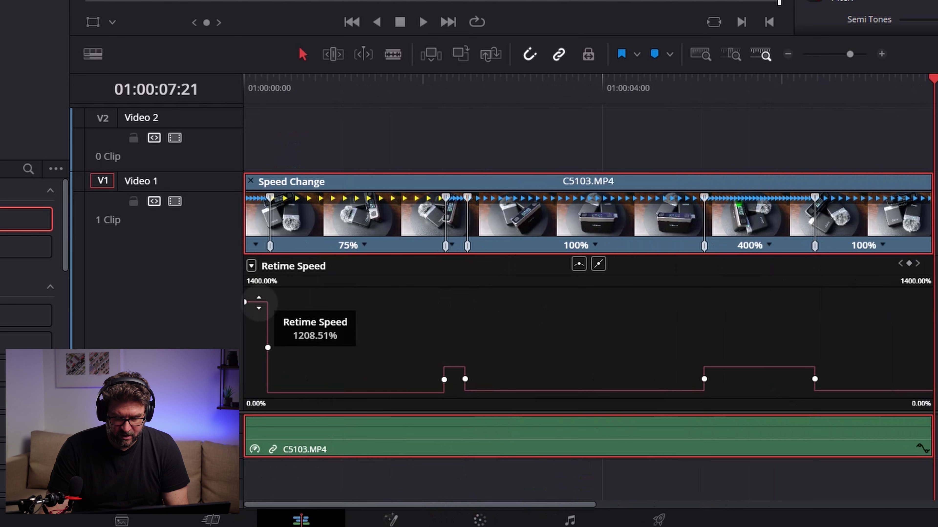
Smooth the transition at the first speed point of the Retime Speed curve with Bezier easing.
mouse_move(452, 371)
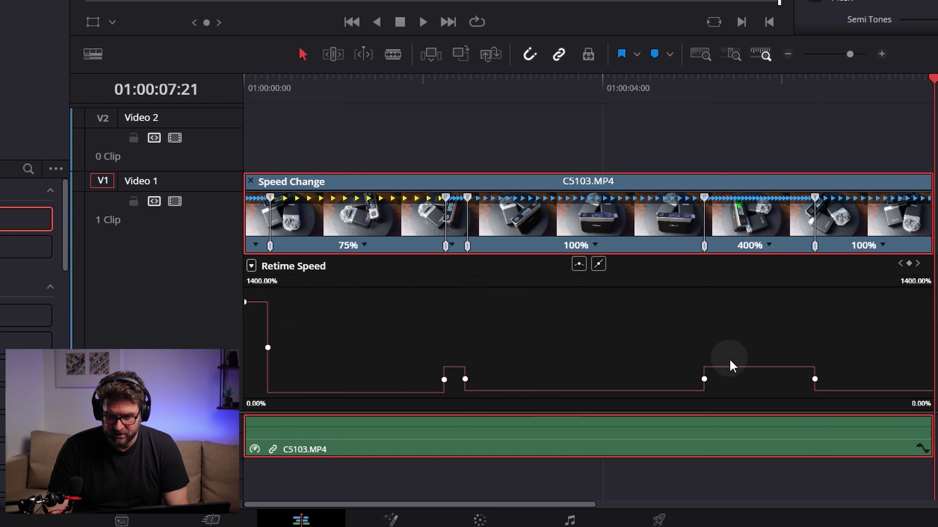
mouse_move(742, 367)
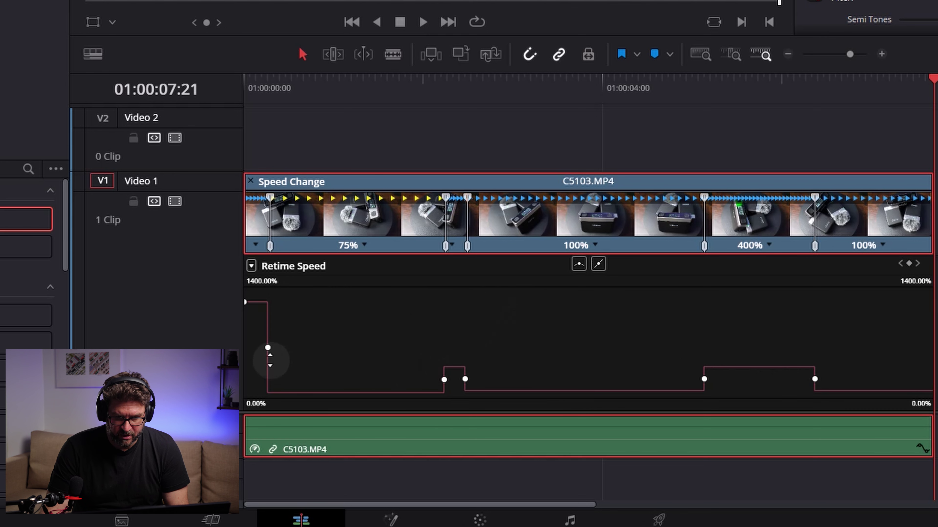
left_click(267, 347)
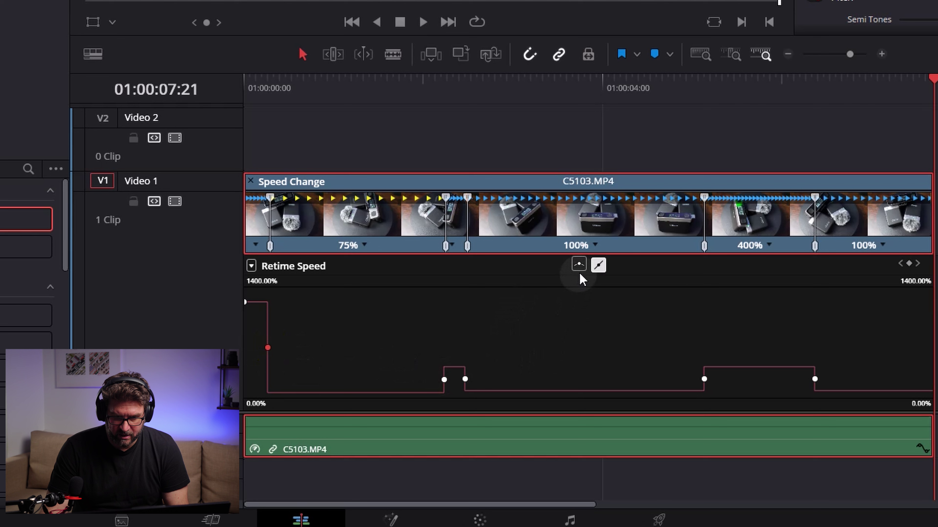
left_click(579, 265)
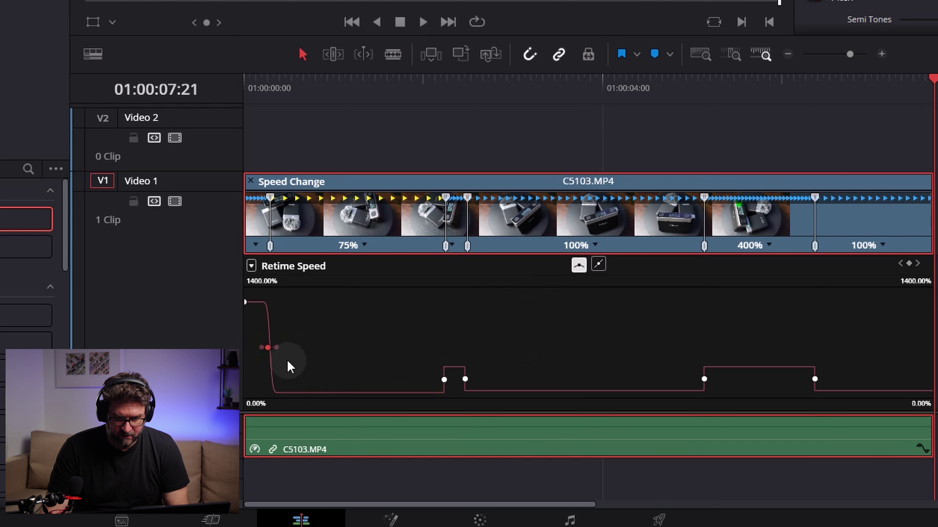
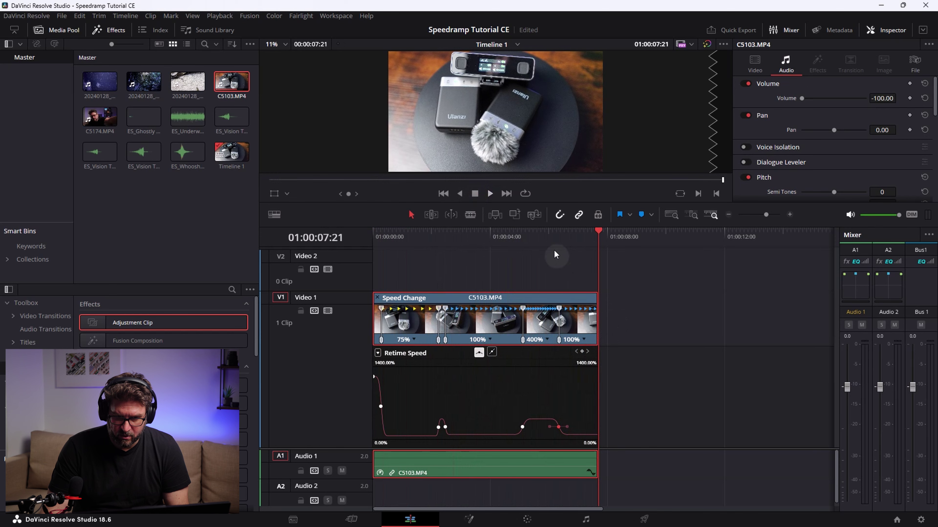
Enlarge the viewer area and generate optimized media for the clip C5103.MP4.
left_click_drag(556, 204, 562, 288)
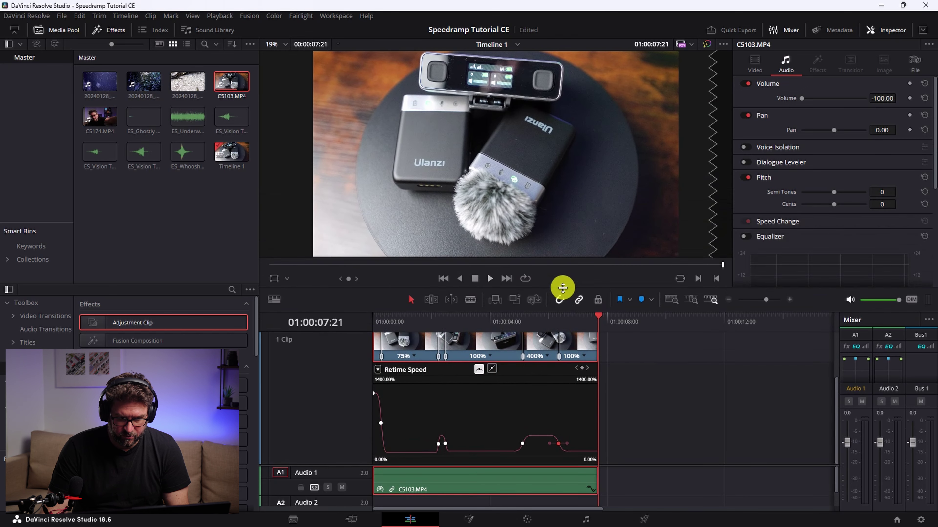
scroll(348, 492, "up", 1)
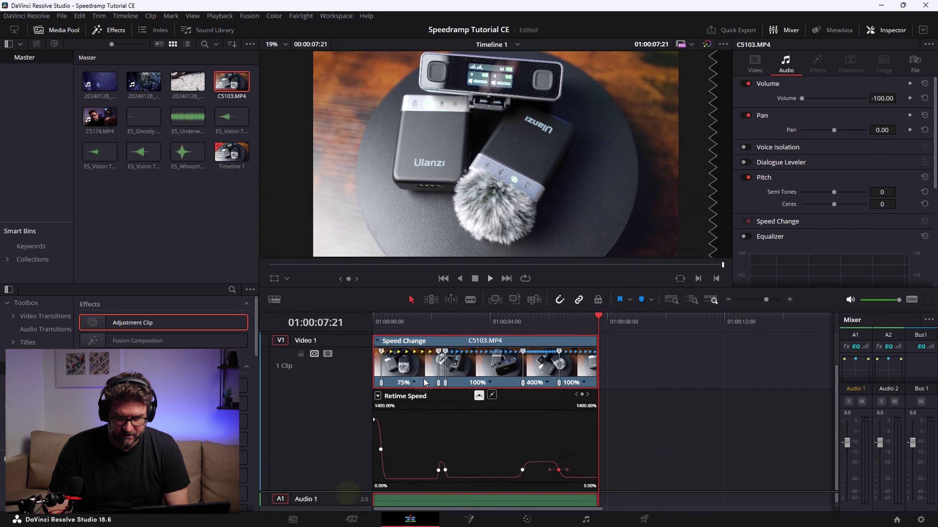
right_click(423, 370)
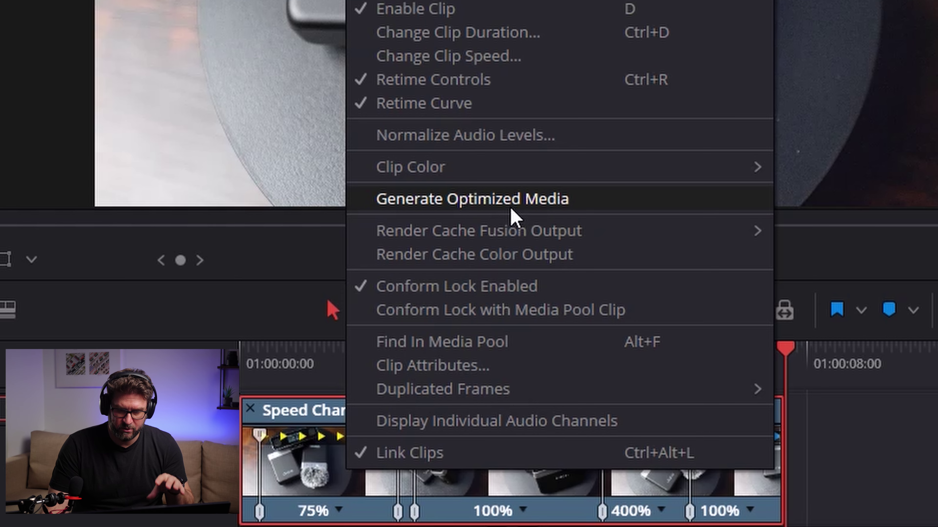
left_click(510, 208)
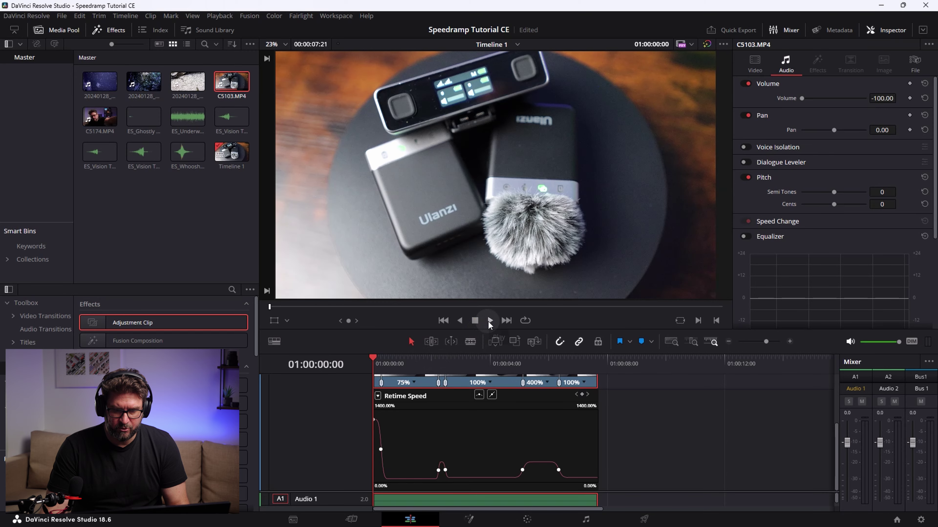
Play the smoothed speed ramp twice from the start and stop the second playback before the clip's end.
left_click(488, 321)
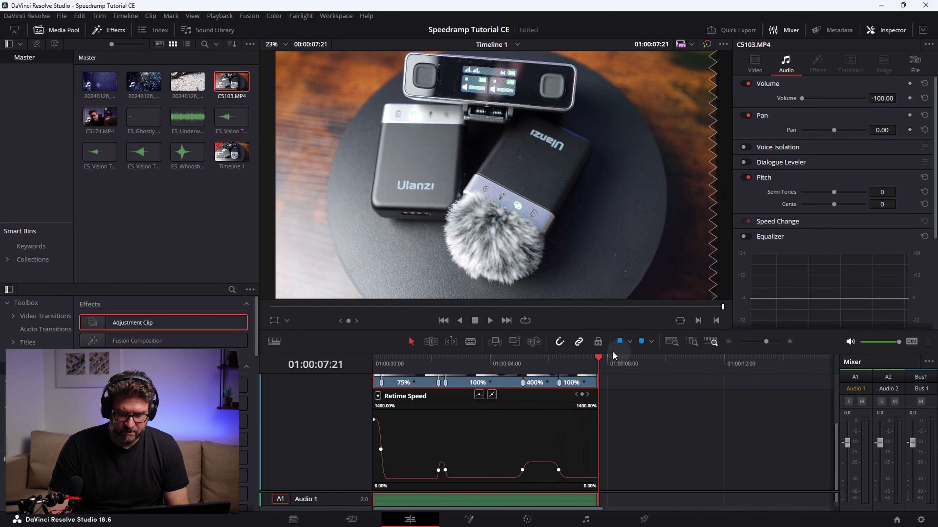
scroll(443, 436, "up", 2)
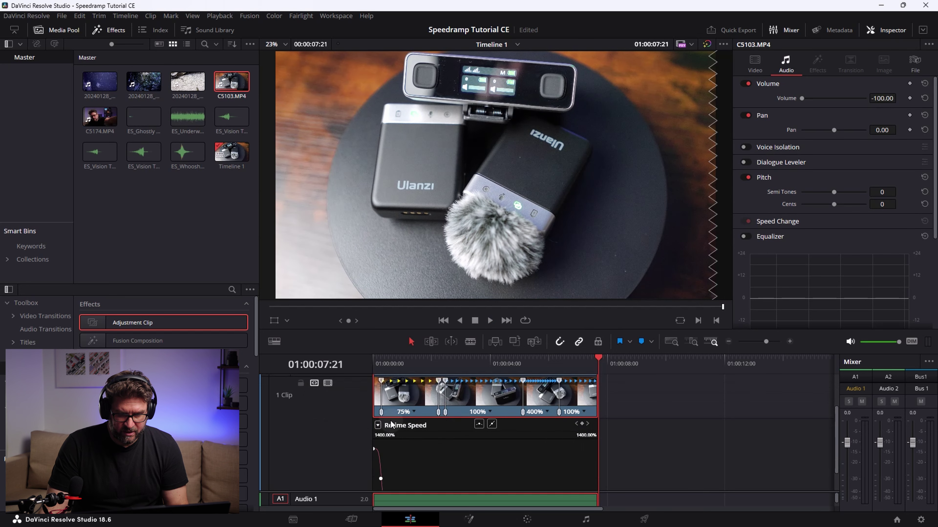
scroll(392, 424, "up", 1)
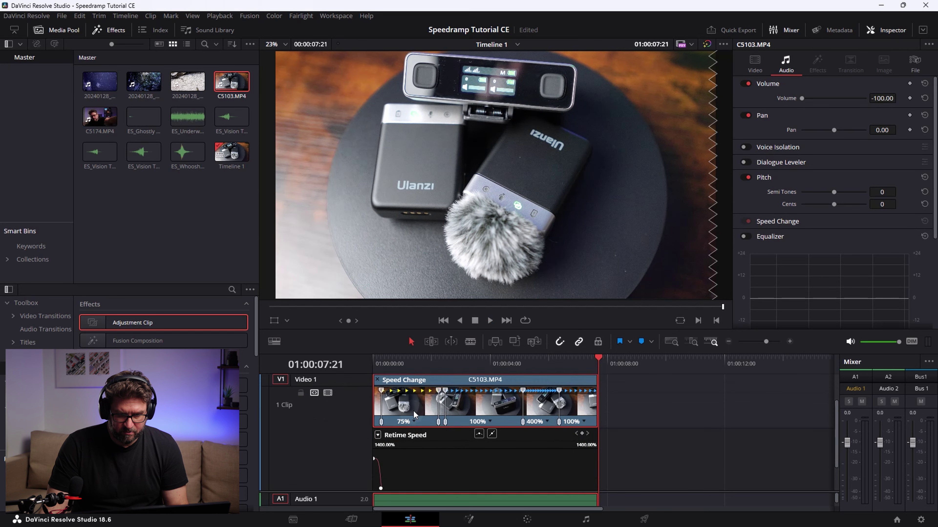
left_click(374, 366)
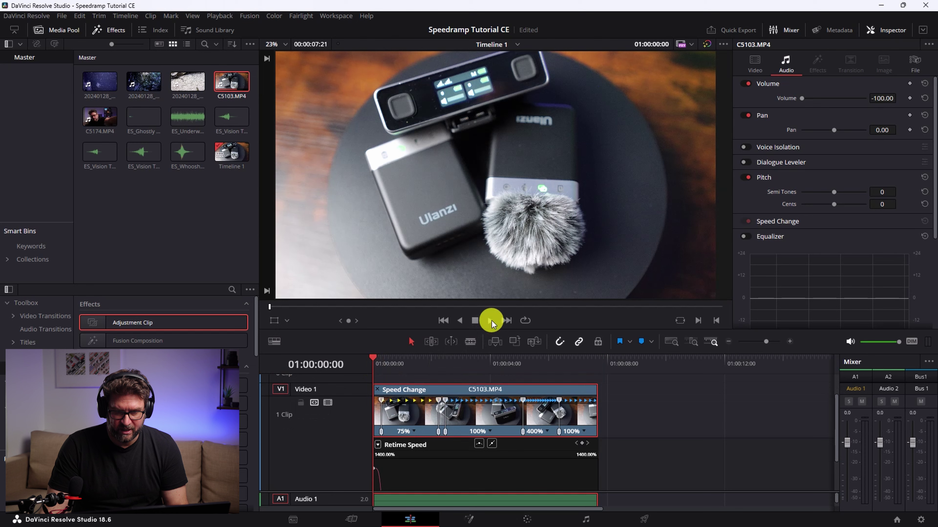
left_click(492, 320)
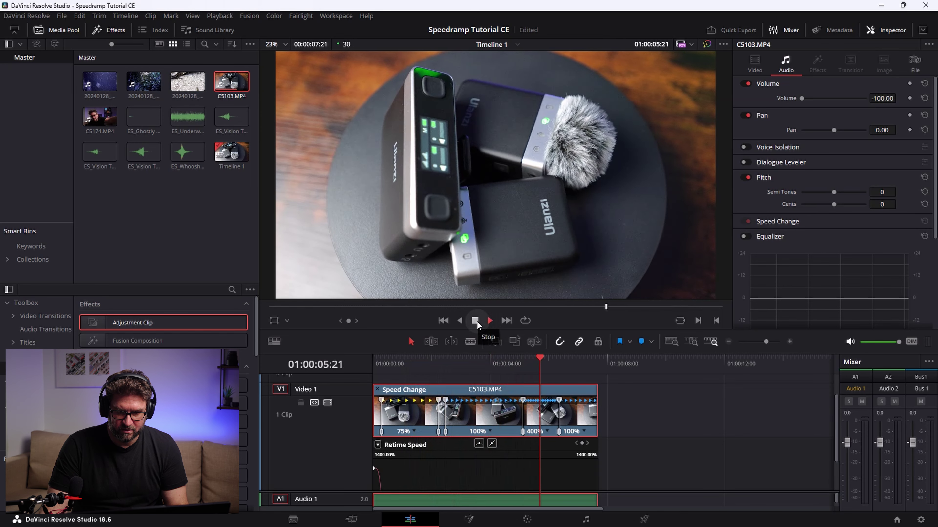
left_click(476, 321)
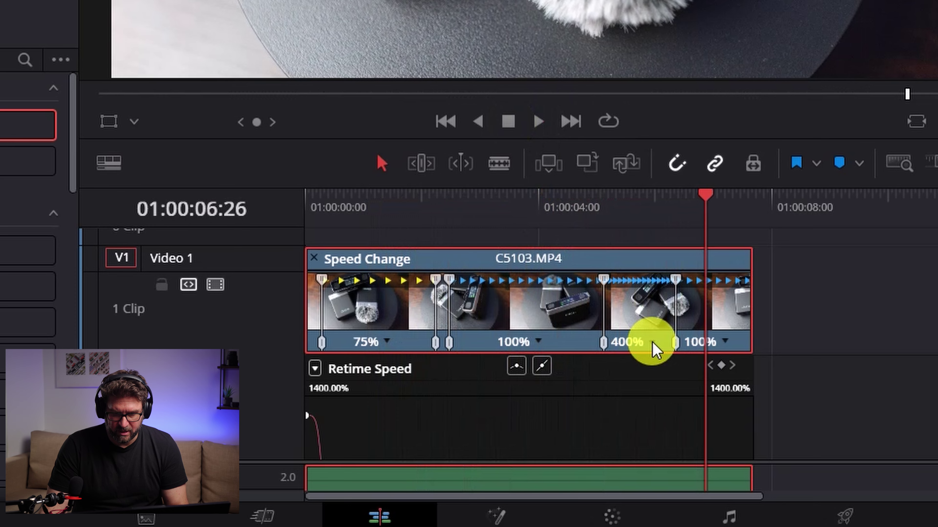
Set the segment between the fourth and fifth speed points to 800% speed.
left_click(548, 432)
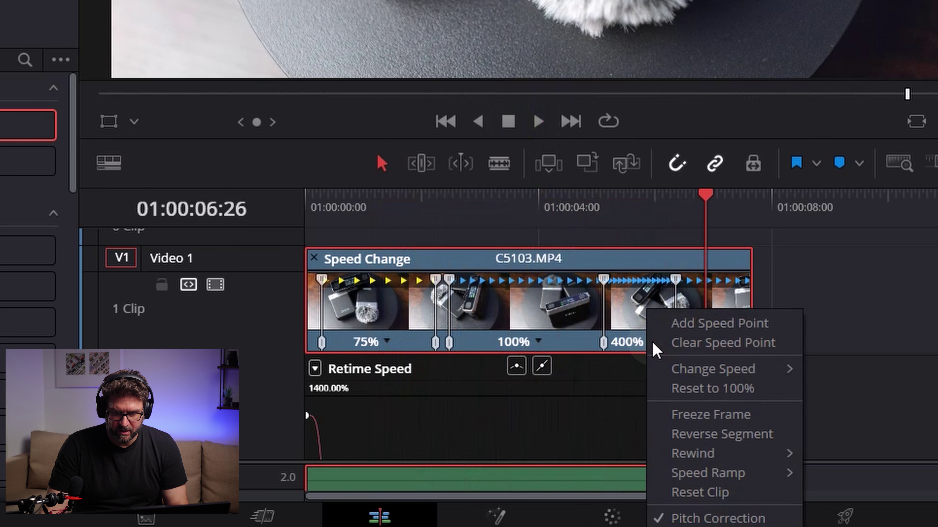
left_click(629, 344)
left_click(653, 343)
mouse_move(756, 371)
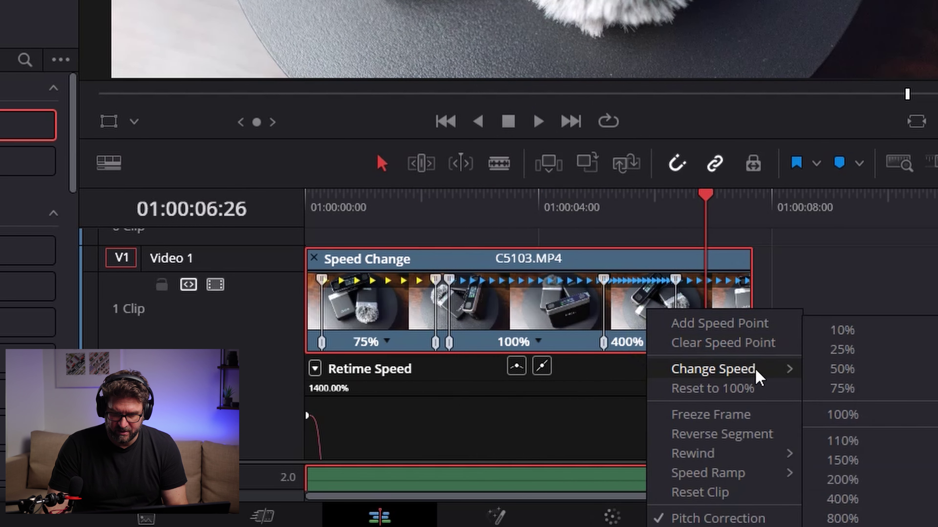
left_click(841, 517)
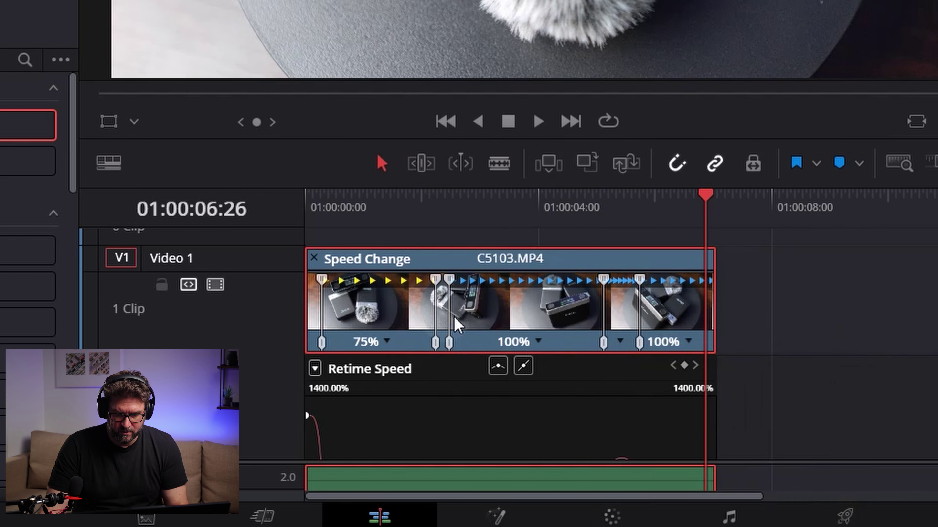
Set the short segment between the second and third speed points to 800% speed.
left_click(437, 205)
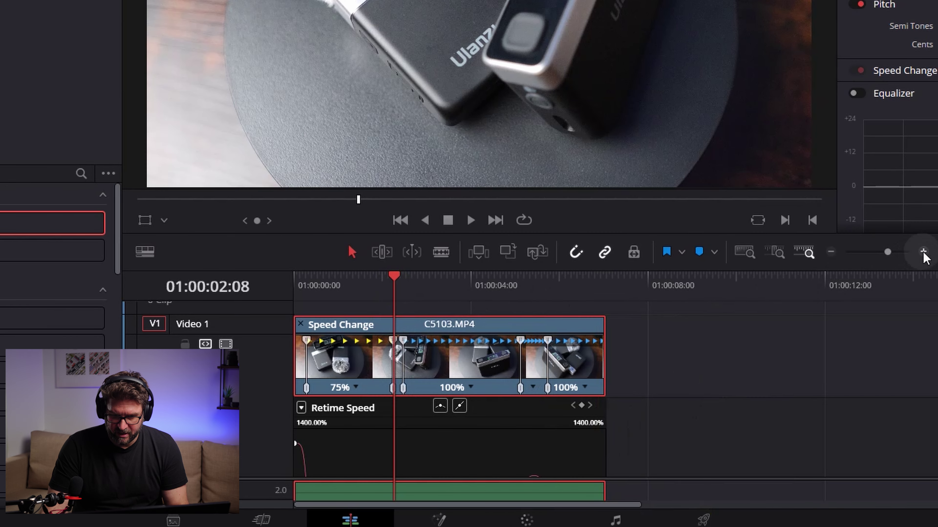
left_click(923, 252)
left_click(923, 252)
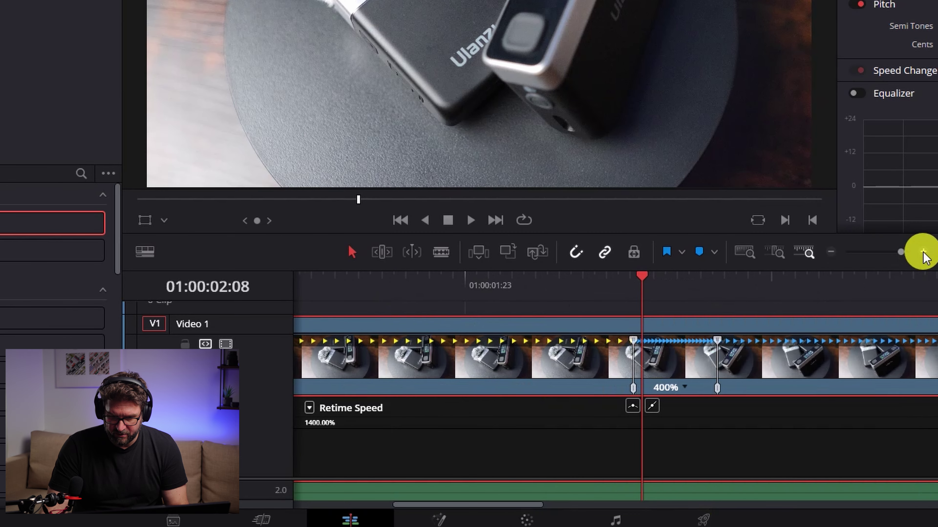
left_click(684, 387)
mouse_move(773, 410)
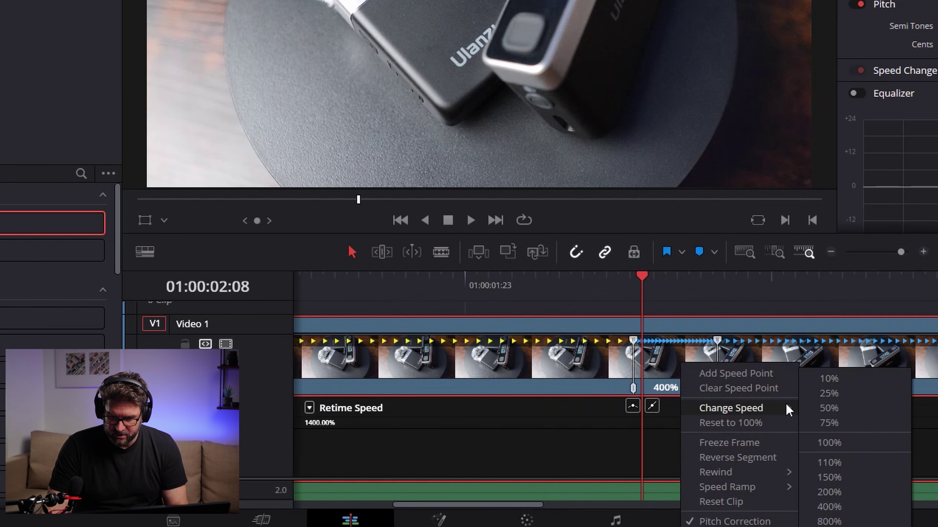
left_click(829, 521)
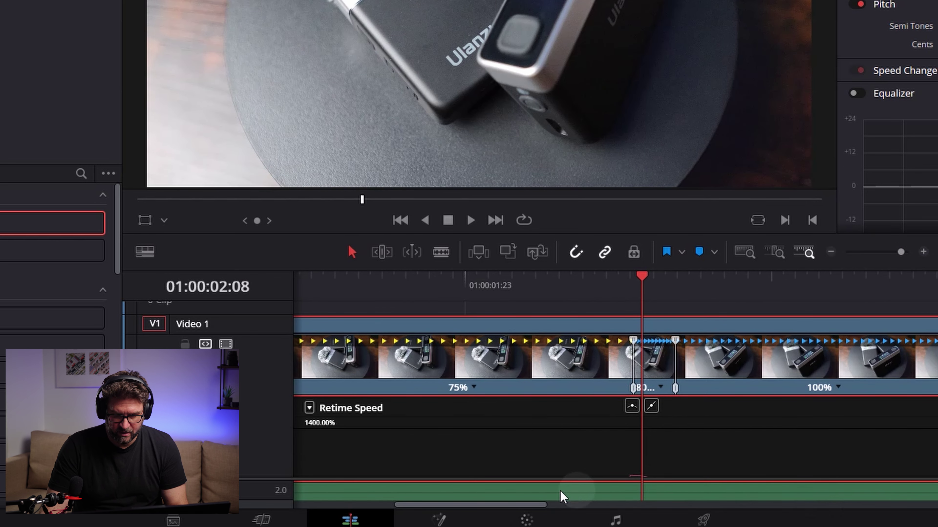
Return to the start of the clip and play the whole ramp with both 800% segments.
left_click_drag(469, 511, 360, 503)
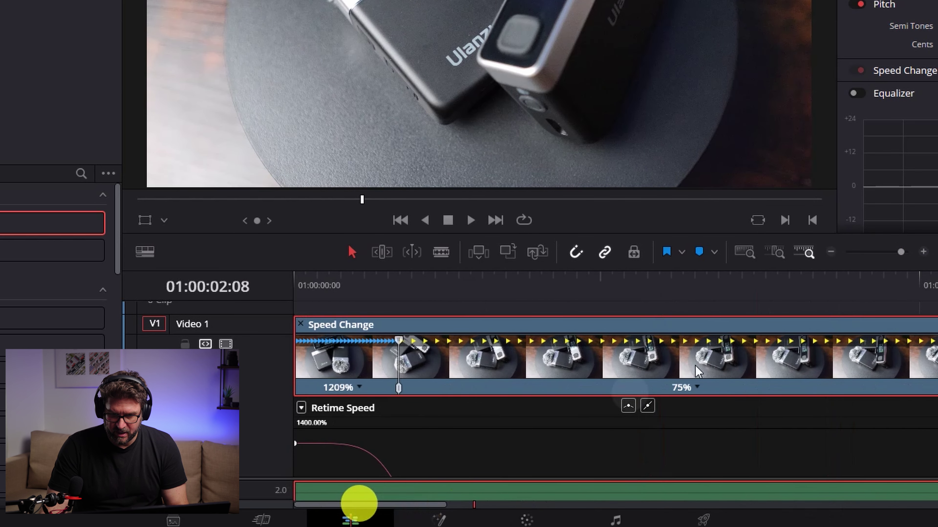
left_click(830, 252)
left_click(831, 252)
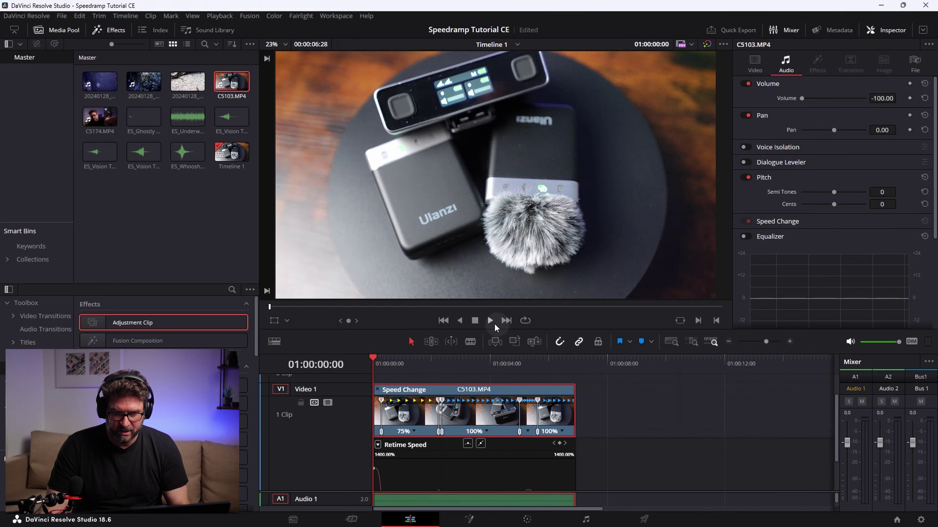
left_click(492, 321)
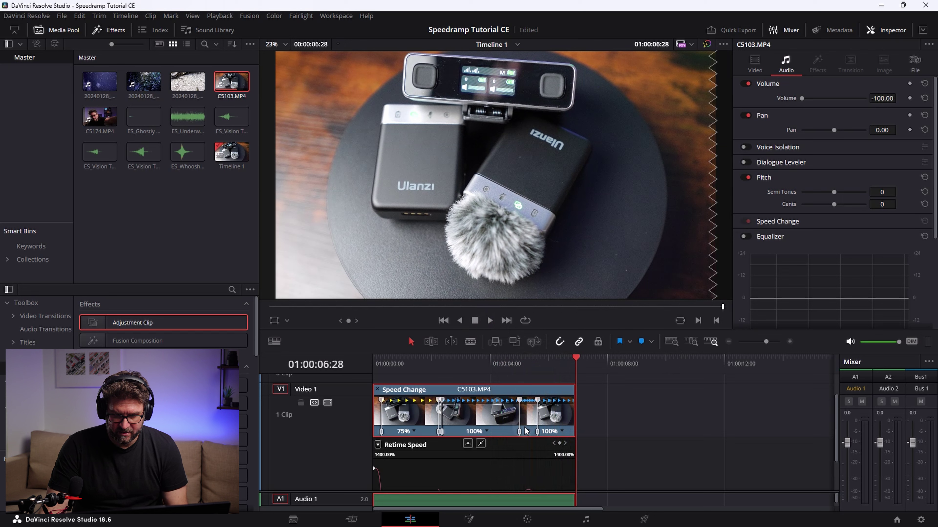
Speed up the 800% segment between the last two speed points by pulling the fifth point close to the fourth, and replay the ramp.
left_click(522, 364)
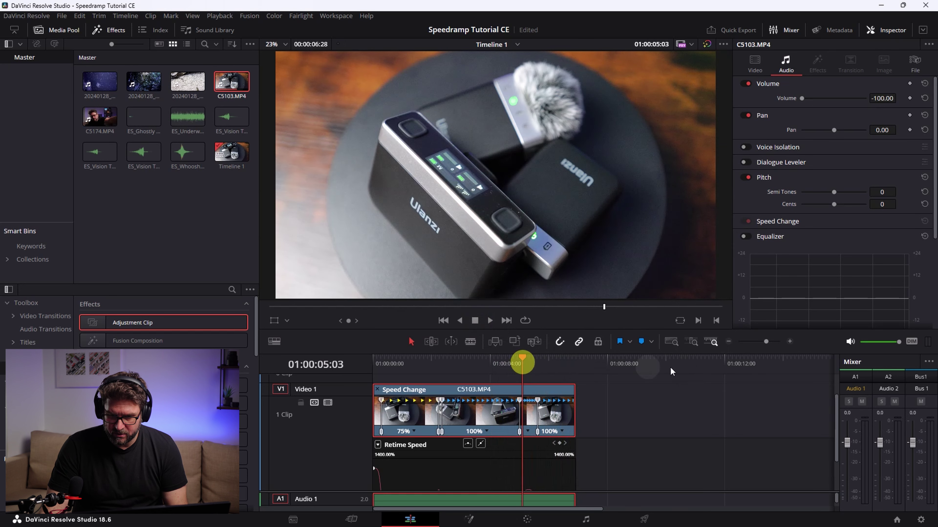
left_click(789, 342)
left_click(789, 342)
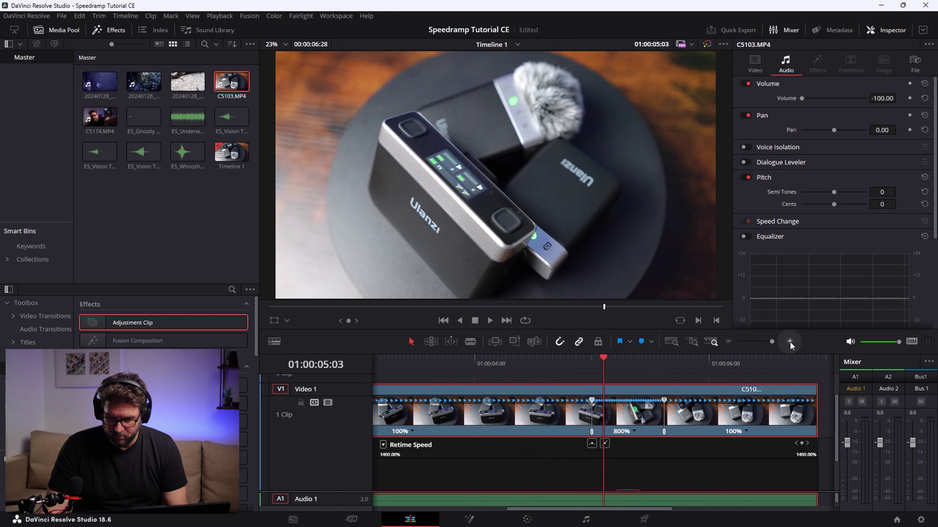
left_click(666, 402)
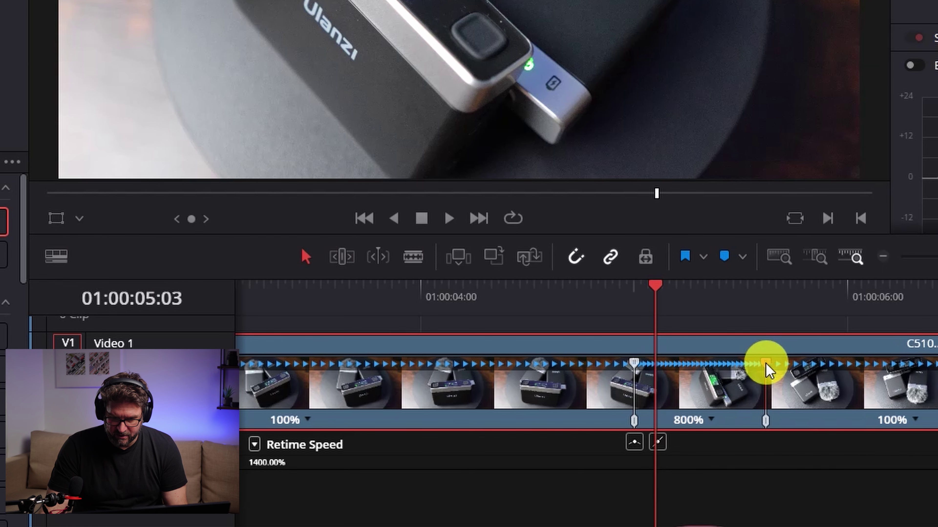
left_click_drag(768, 370, 680, 377)
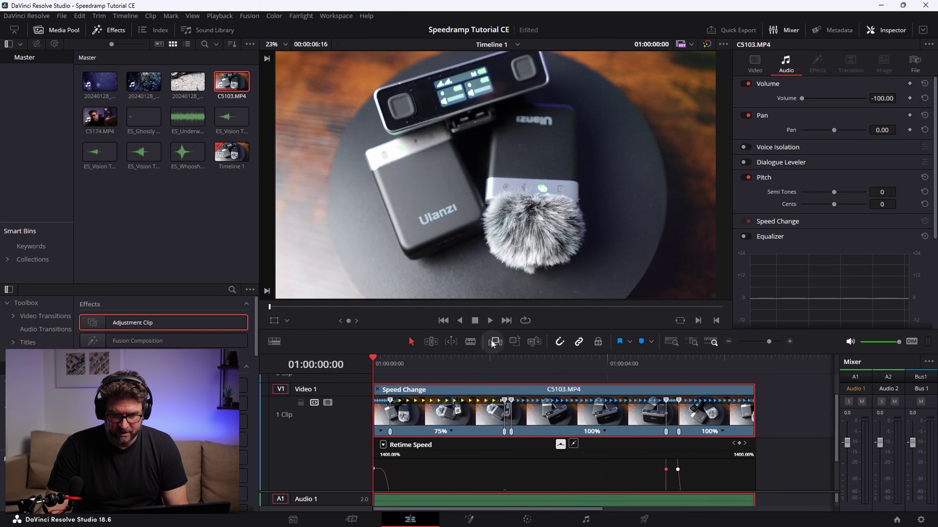
left_click(490, 321)
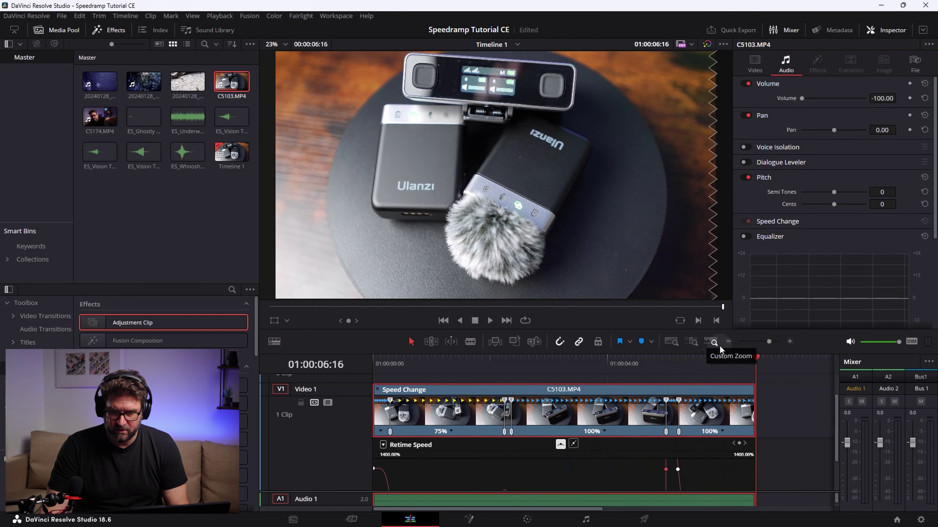
Hide the retime curve of the clip C5103.MP4, keeping its retime controls displayed.
left_click(727, 342)
left_click(727, 341)
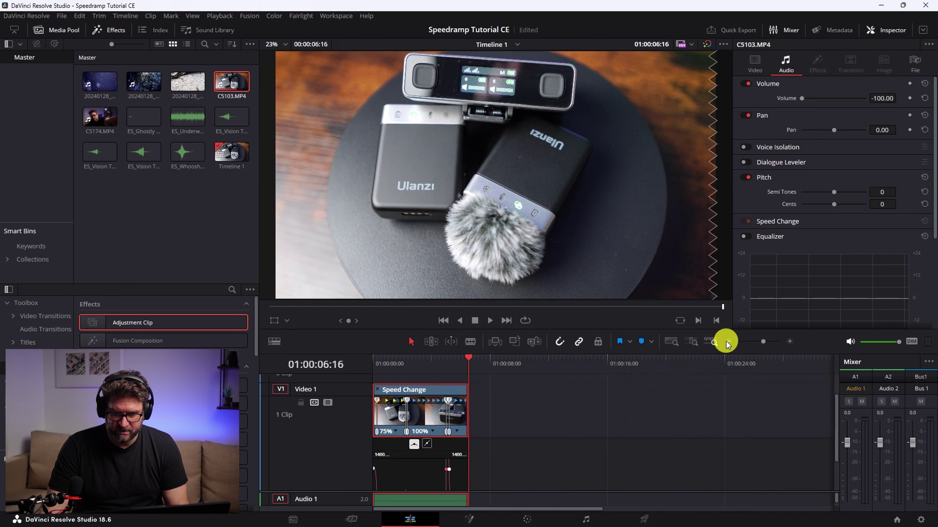
left_click(788, 342)
left_click(788, 341)
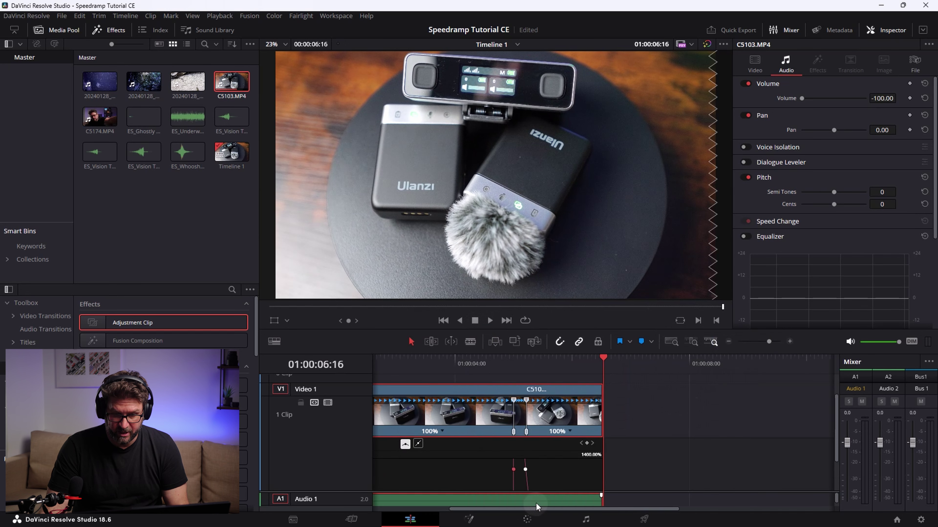
left_click_drag(536, 511, 420, 517)
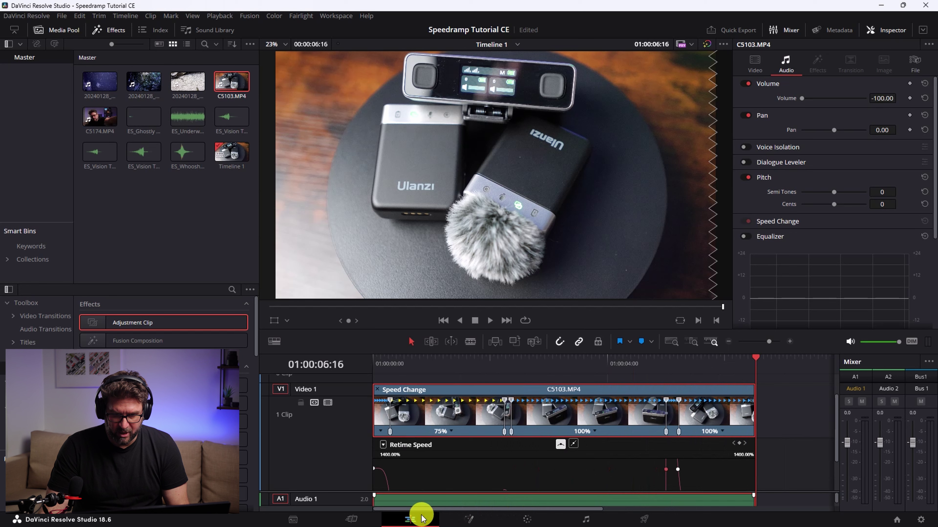
right_click(542, 421)
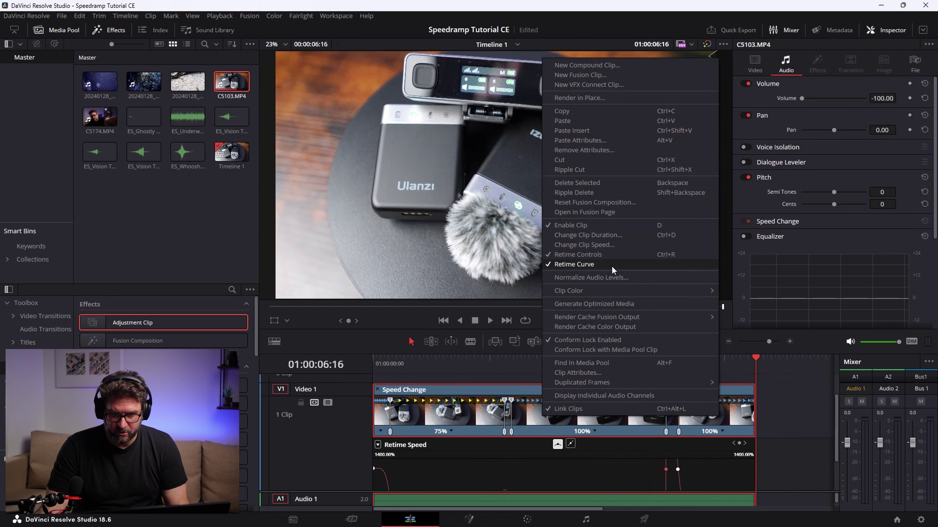
left_click(596, 265)
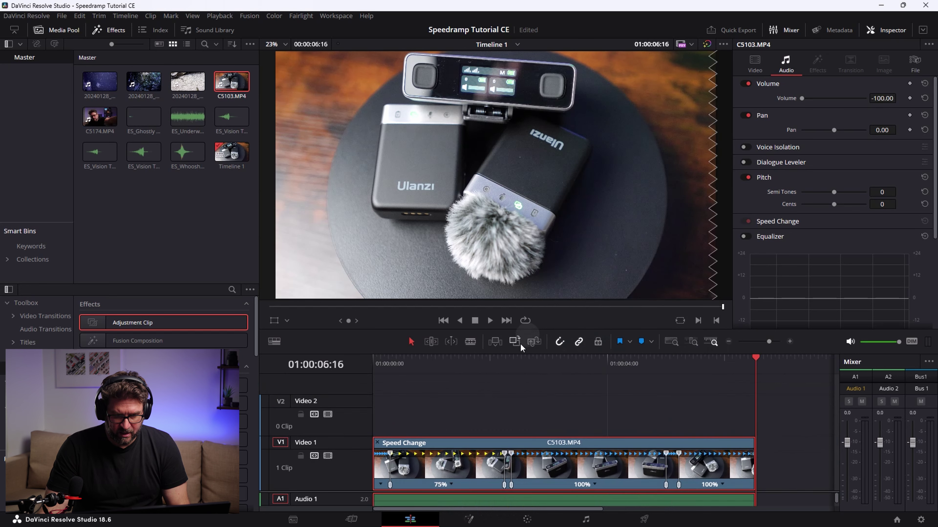
Lay the ES_Vision Transition 4 sound effect on Audio 2, shortened and aligned with the start of C5103.MP4, and play it.
left_click_drag(335, 492, 354, 430)
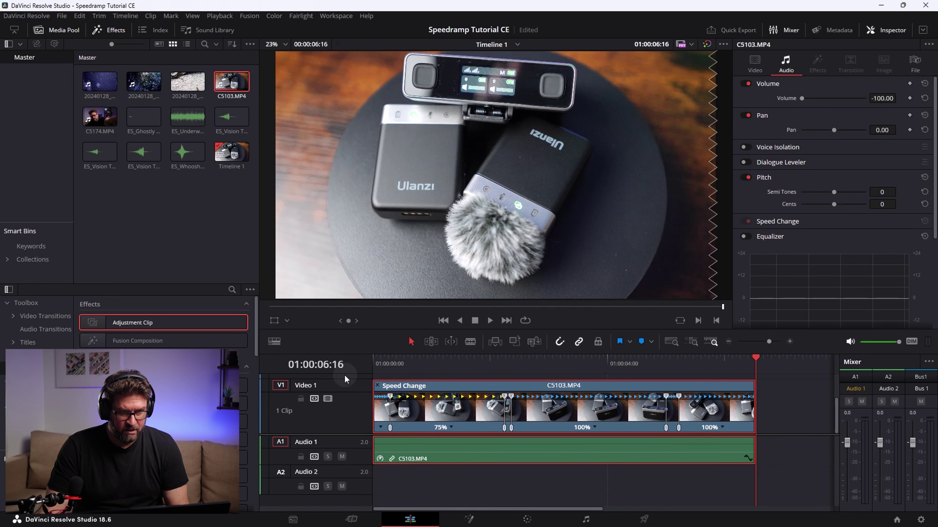
left_click(86, 157)
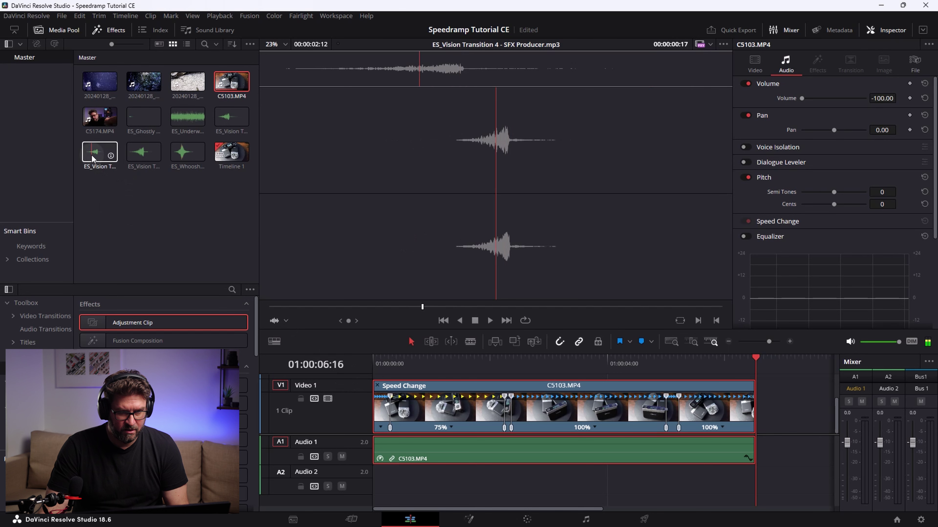
left_click_drag(86, 158, 406, 480)
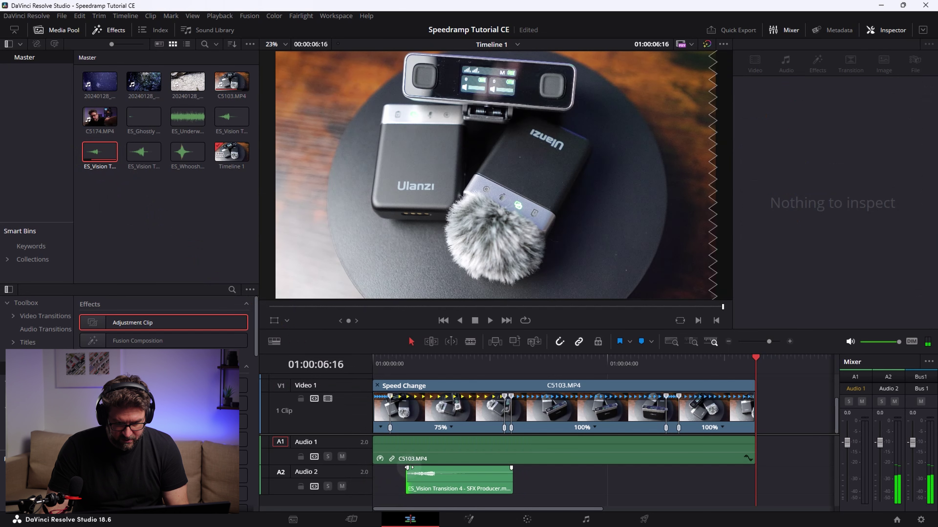
left_click_drag(509, 477, 379, 489)
left_click(420, 487)
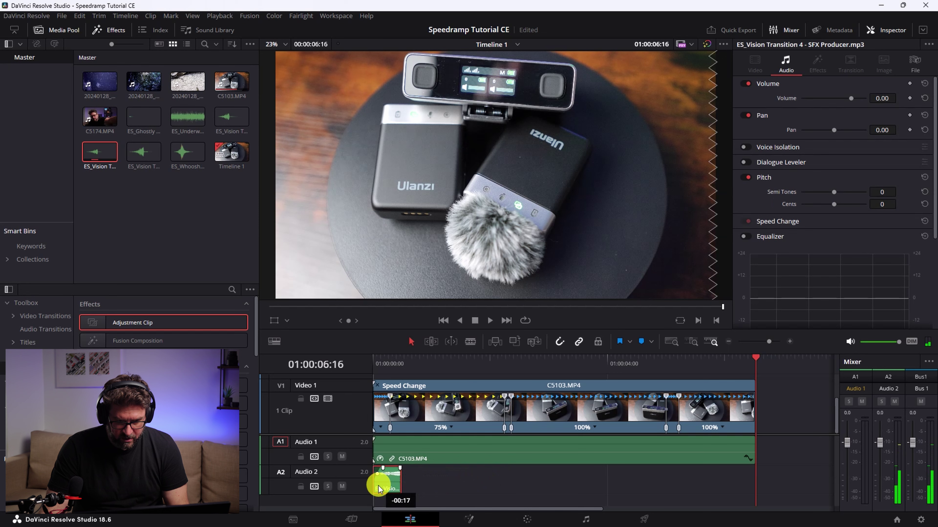
left_click(374, 363)
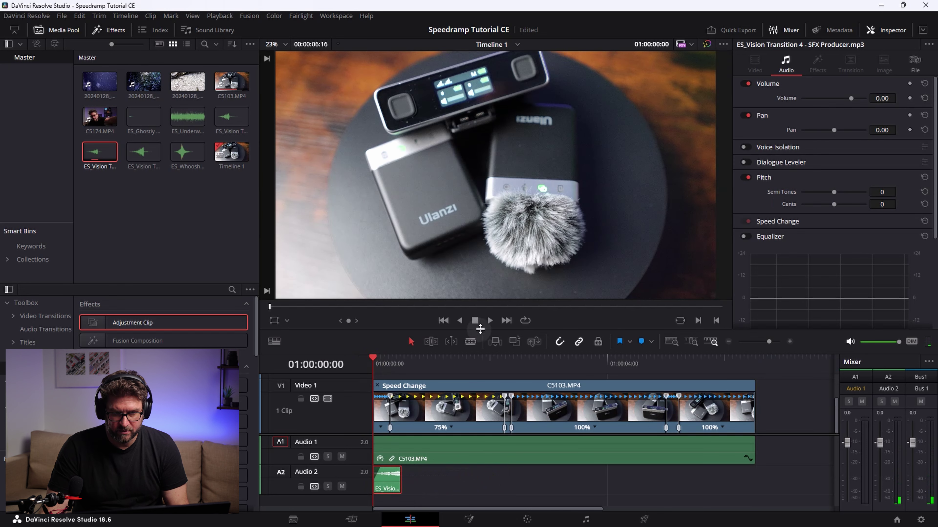
left_click(490, 321)
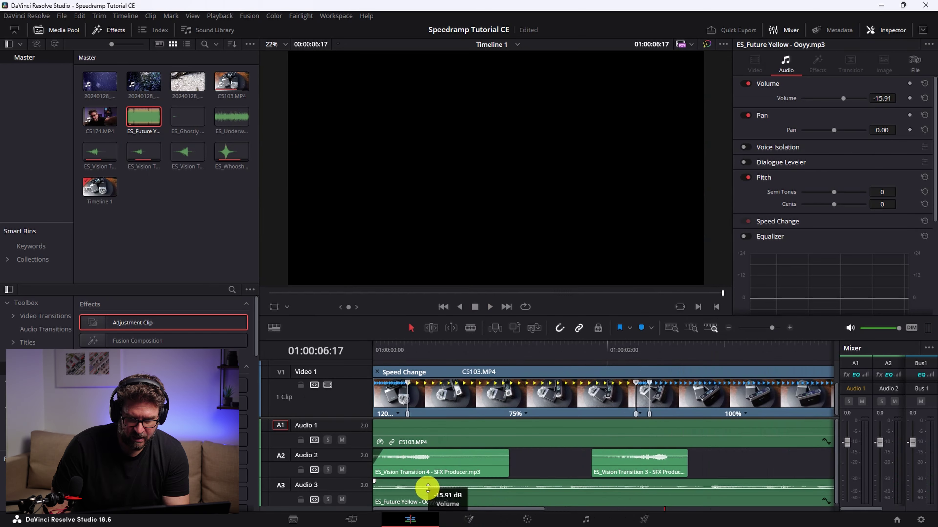
Set the volume of the ES_Future Yellow music clip on Audio 3 to -13.64 dB and replay the timeline from its start.
left_click_drag(428, 488, 434, 490)
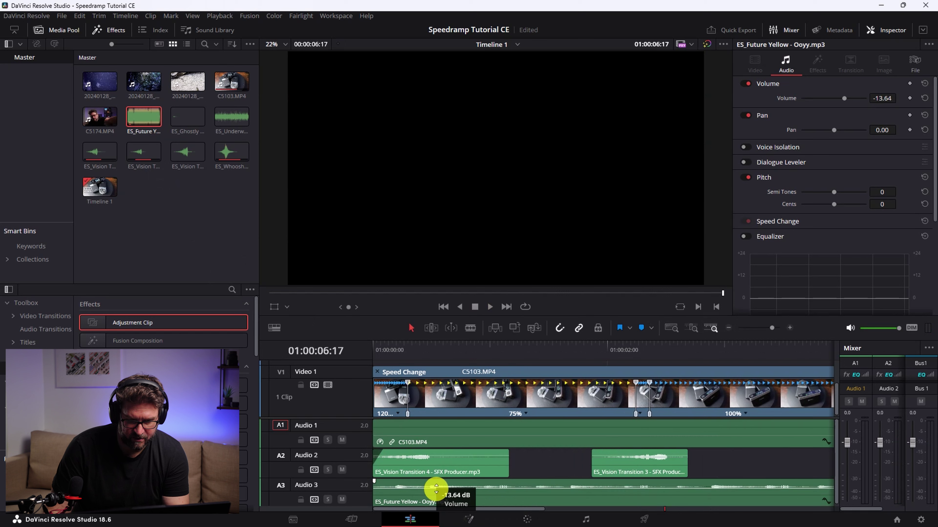
left_click_drag(437, 488, 437, 488)
left_click(377, 349)
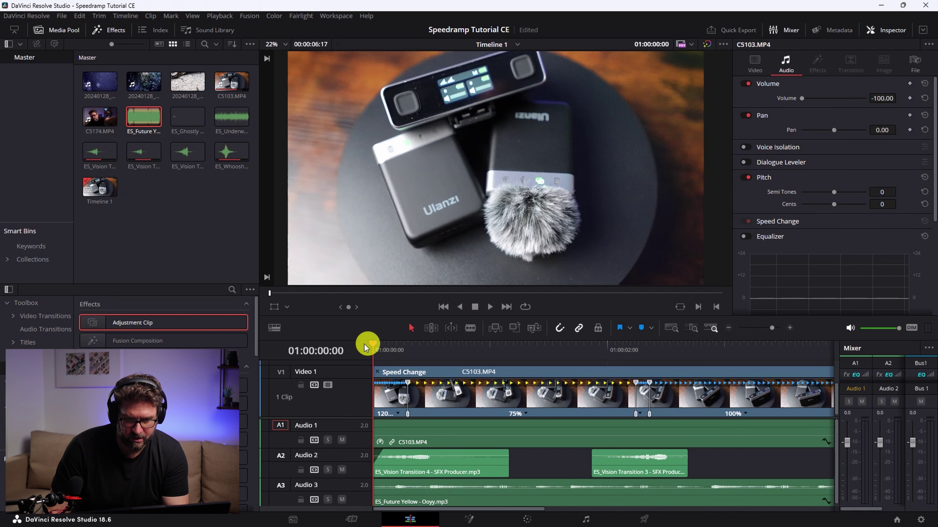
left_click(491, 307)
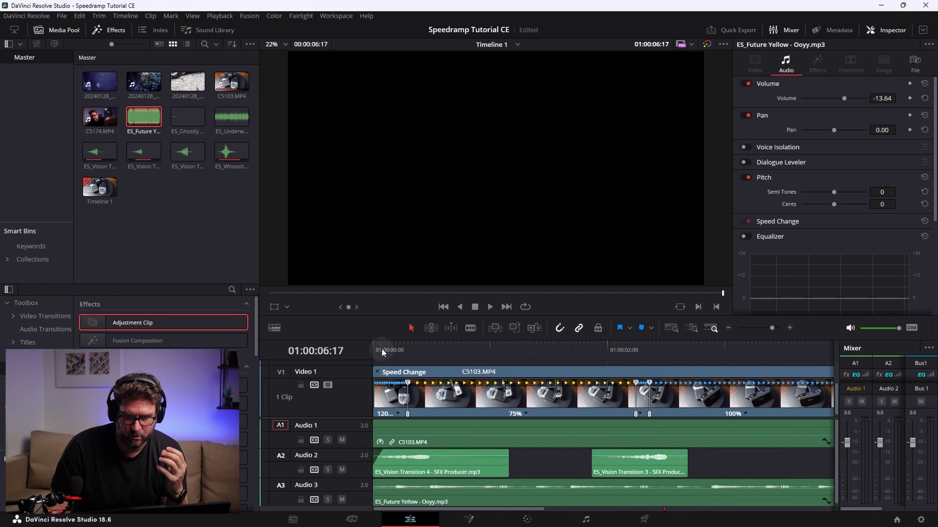
left_click(491, 307)
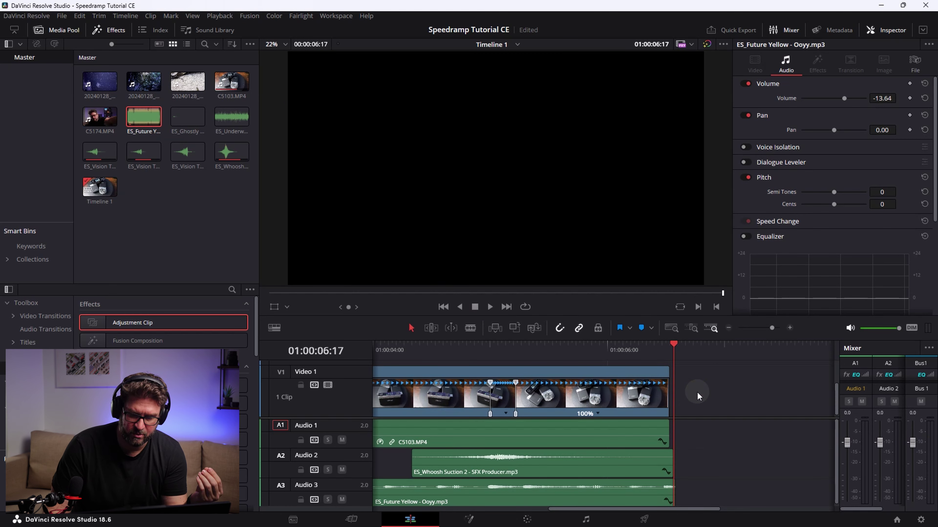
Clear all clips from Timeline 1 and enlarge the viewer above the empty tracks.
left_click(566, 398)
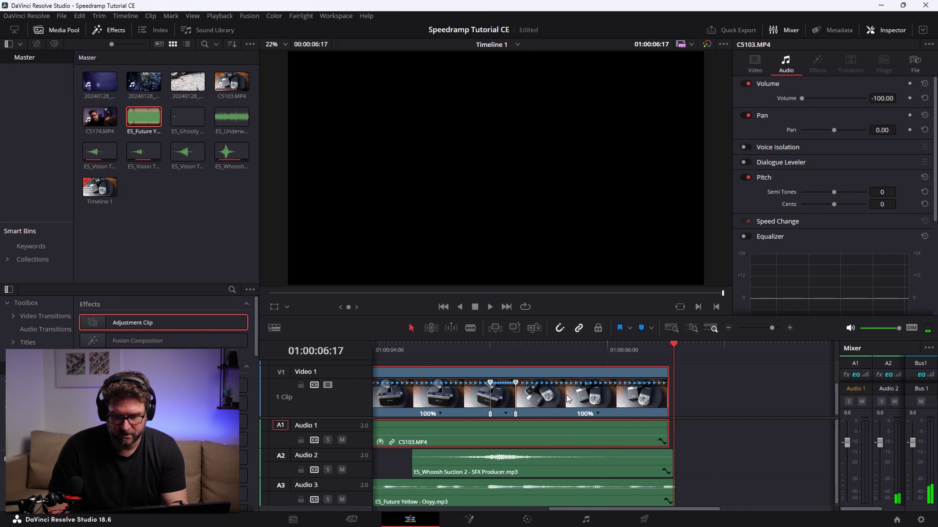
left_click(465, 391)
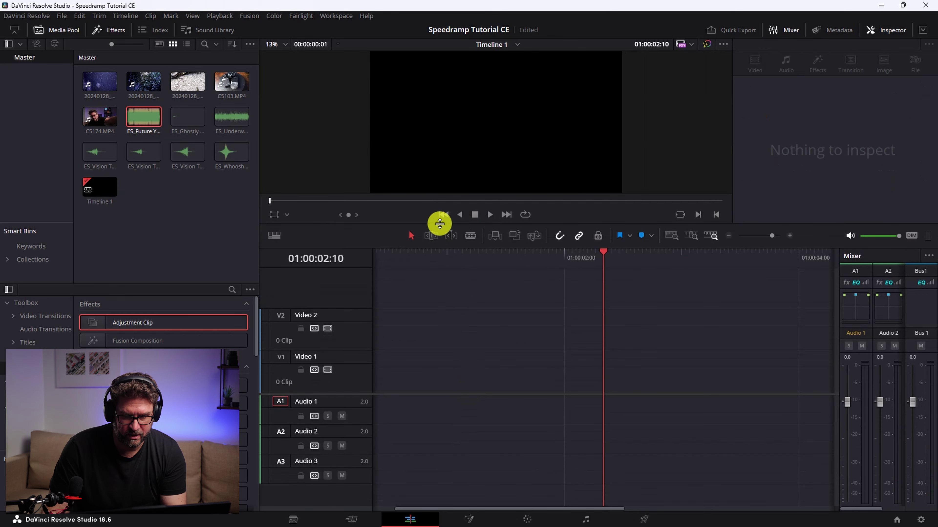
left_click_drag(439, 224, 440, 312)
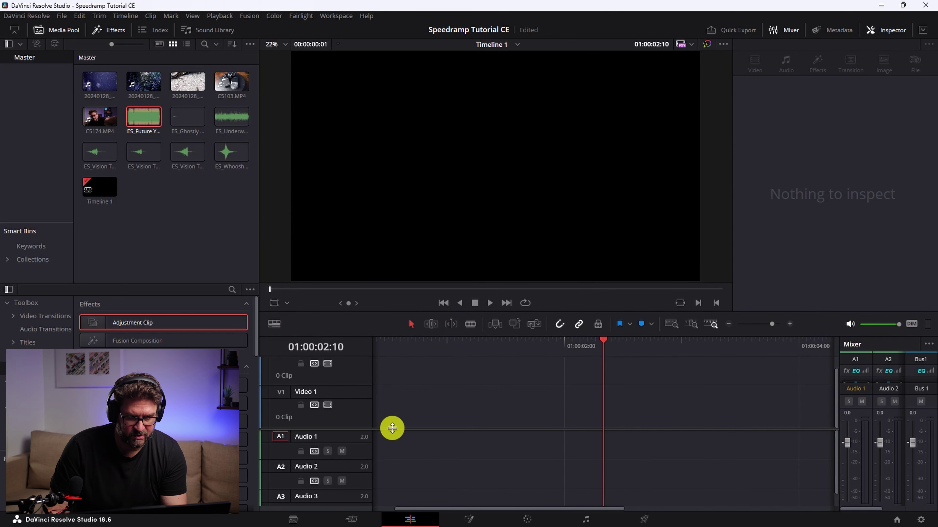
left_click_drag(392, 428, 394, 421)
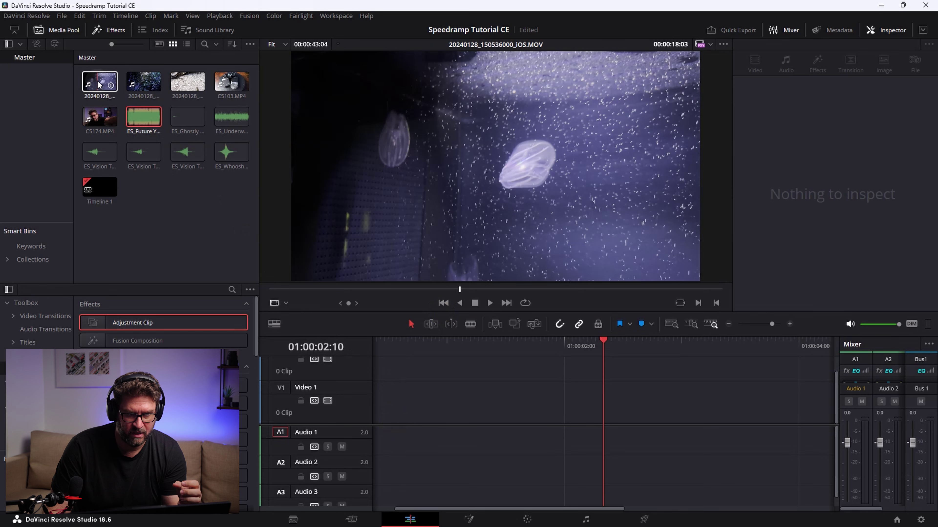
Place 20240128_150536000_iOS.MOV at the start of Video 1, followed directly by 20240128_151026000_iOS.MOV.
left_click_drag(98, 83, 387, 417)
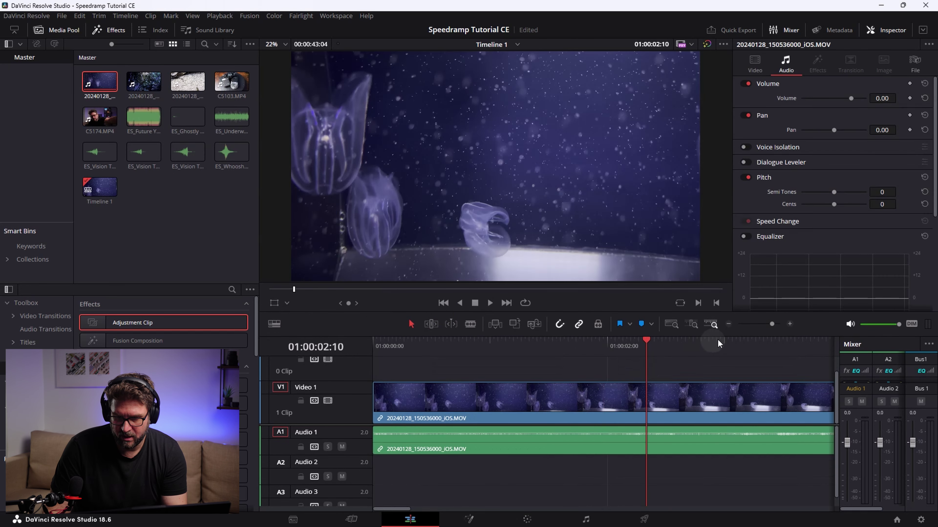
left_click(728, 324)
left_click(728, 324)
left_click(728, 324)
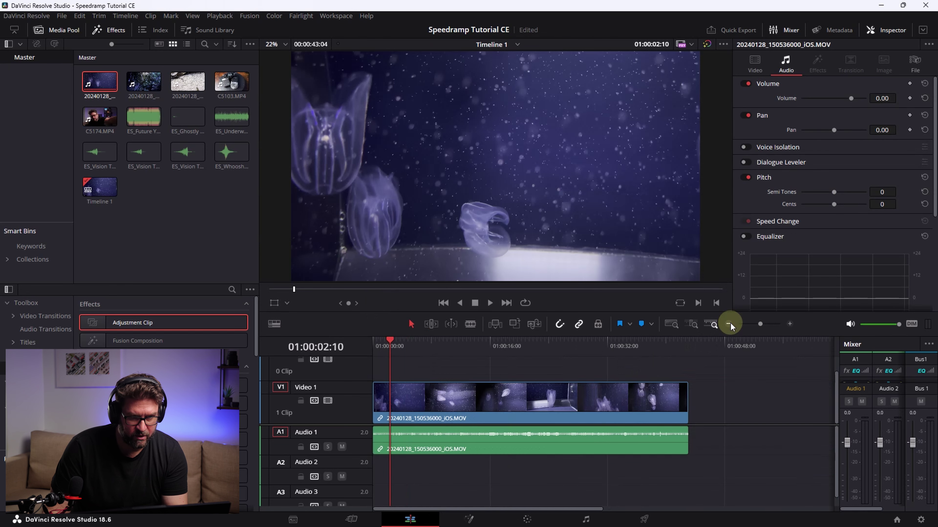
left_click_drag(144, 81, 724, 393)
Lower the audio of both clips to -100 dB and play the first clip from the timeline's start.
left_click_drag(540, 436, 533, 477)
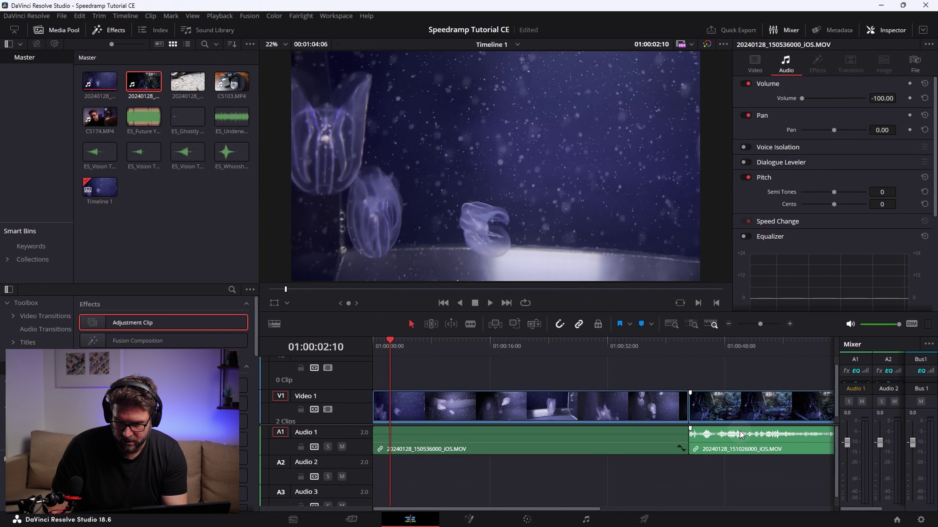
left_click_drag(738, 431, 729, 482)
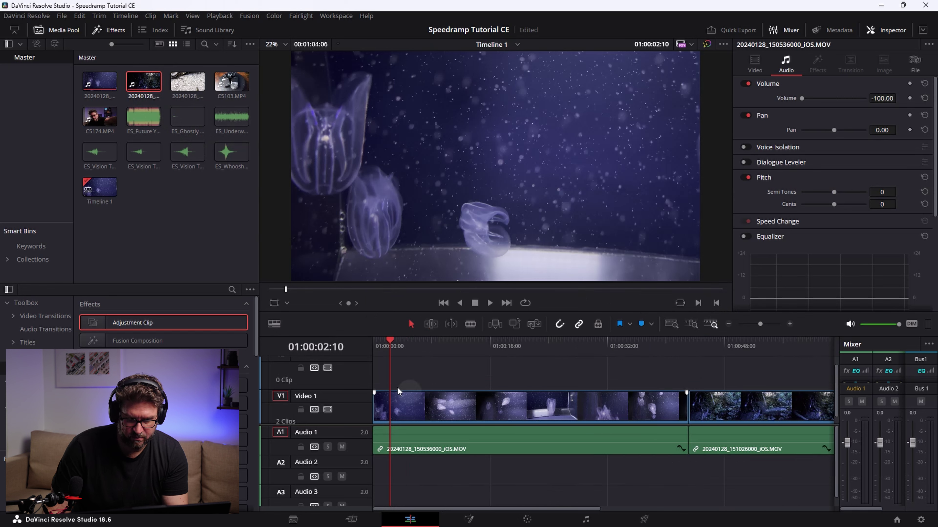
left_click(373, 344)
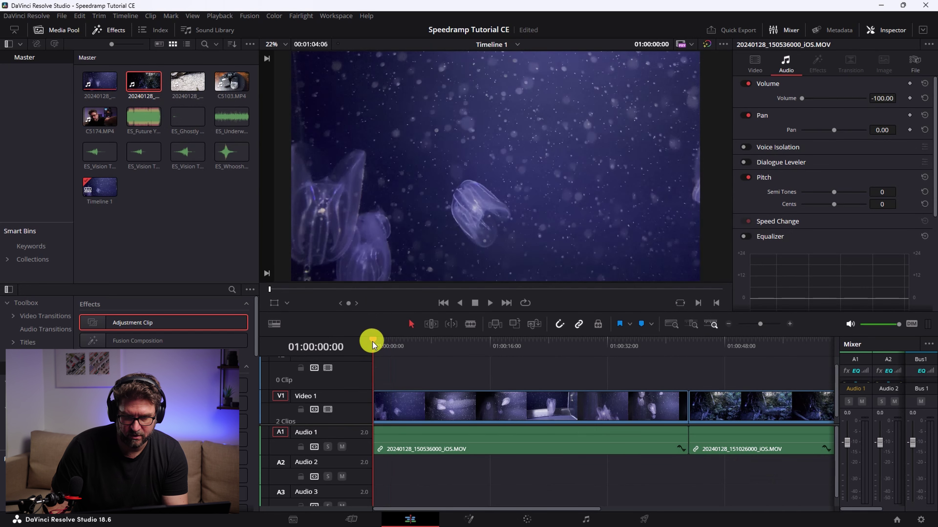
left_click(490, 303)
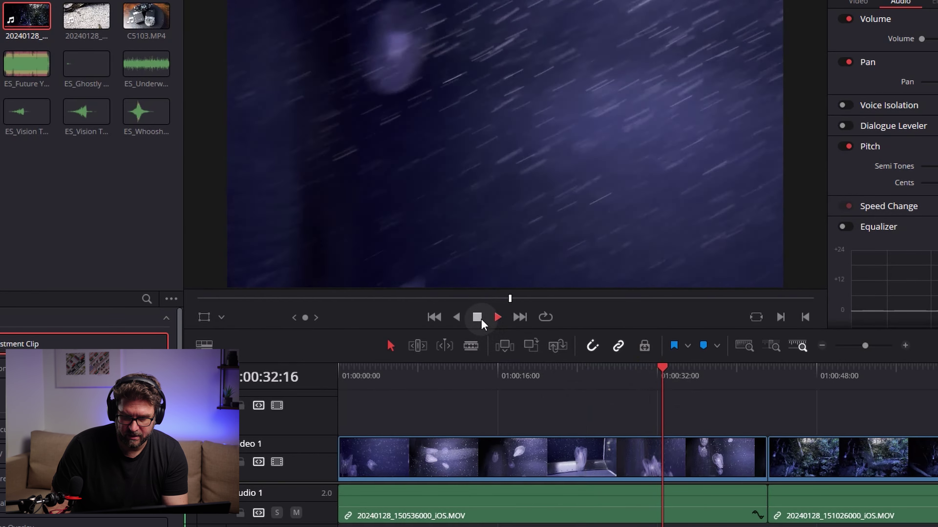
left_click(475, 303)
Trim the first clip, 20240128_150536000_iOS.MOV, to span from about 01:00:18 to about 01:00:32:26.
left_click_drag(347, 470, 522, 476)
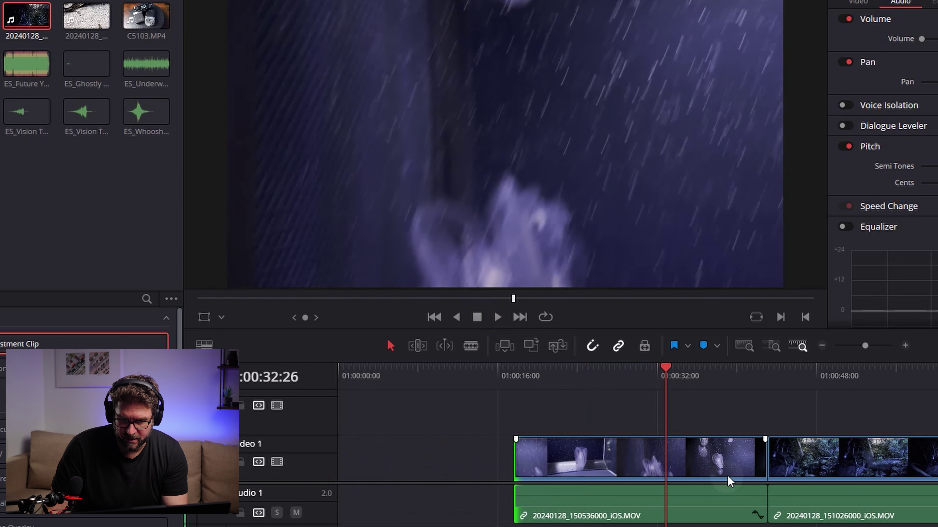
left_click(616, 387)
left_click_drag(616, 368, 666, 366)
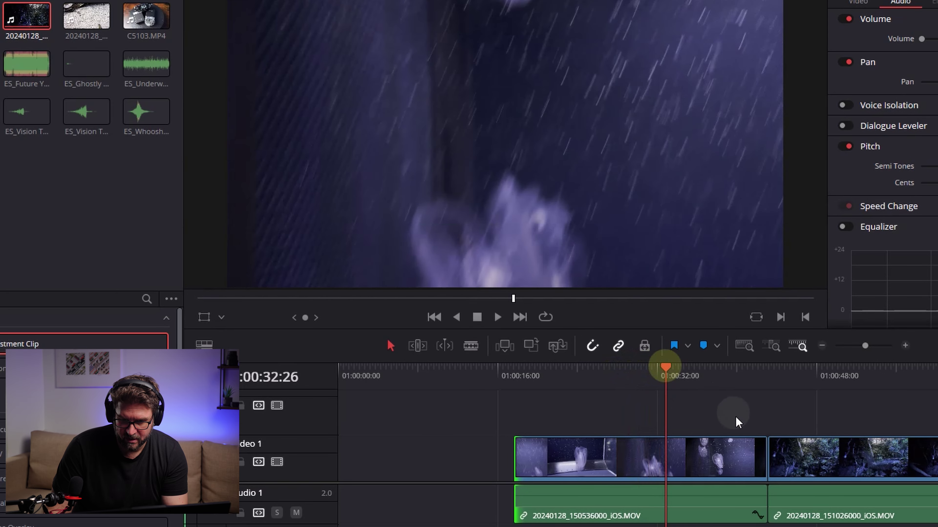
left_click_drag(767, 461, 705, 461)
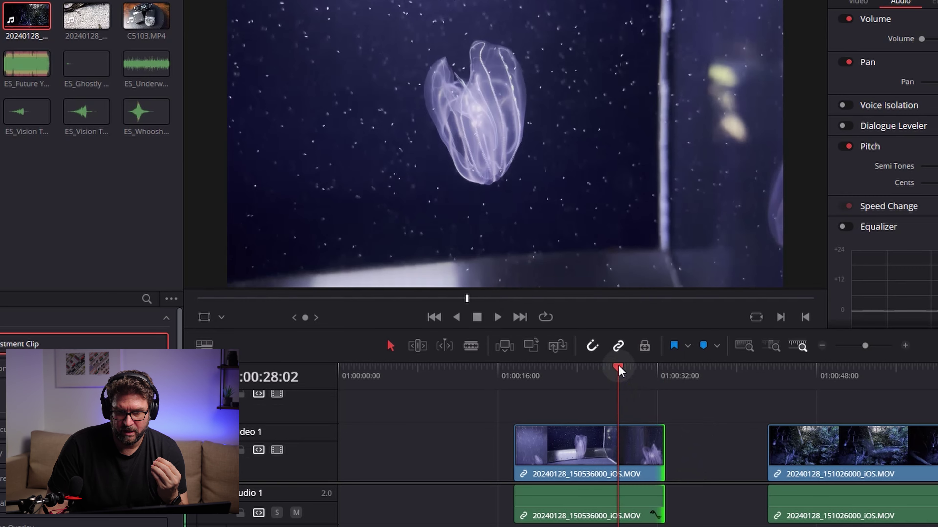
Shorten the second clip, 20240128_151026000_iOS.MOV, to about 9 seconds and butt it against the end of the first clip.
mouse_move(617, 374)
left_mouse_down()
mouse_move(635, 365)
mouse_move(607, 369)
mouse_move(628, 372)
left_mouse_up()
left_click_drag(784, 440, 719, 443)
left_click_drag(715, 374, 818, 365)
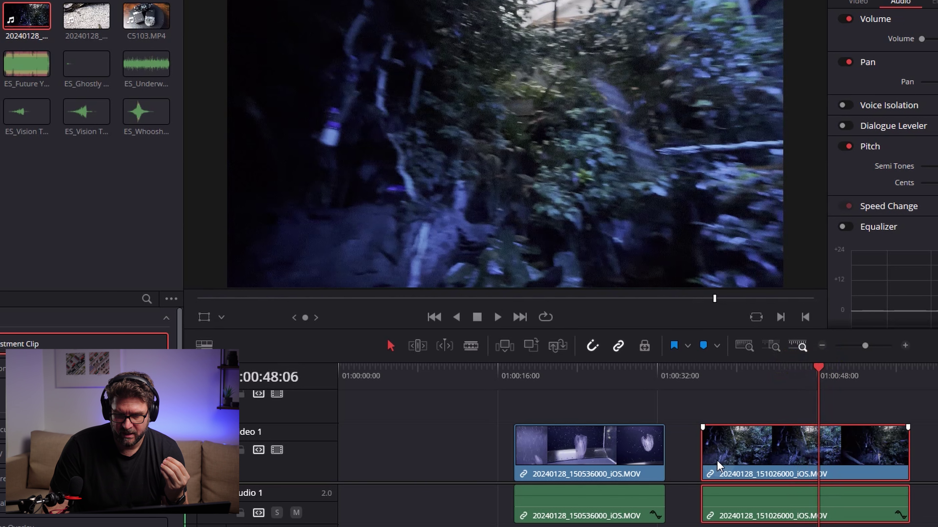
mouse_move(710, 458)
left_mouse_down()
mouse_move(831, 446)
mouse_move(702, 448)
left_mouse_up()
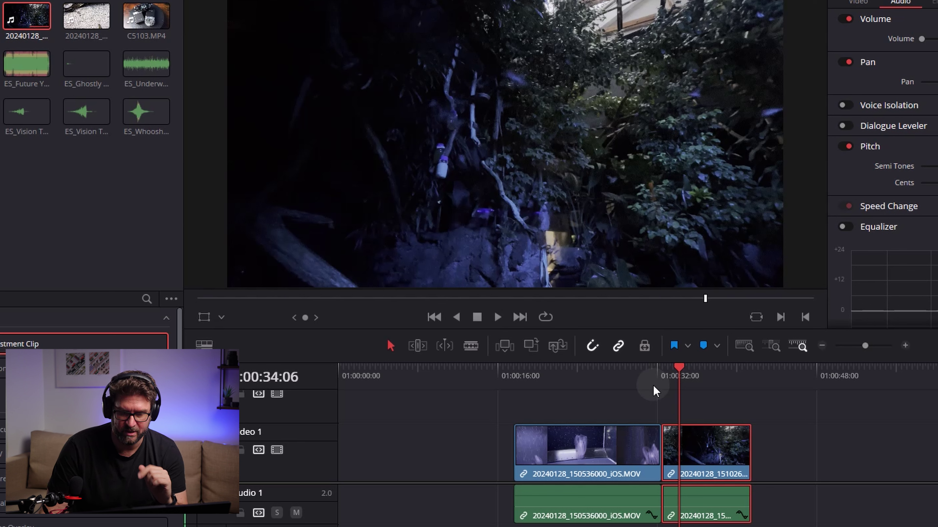
Move the first clip to the start of the timeline and the second clip to 01:00:34:06.
left_click_drag(554, 453, 378, 455)
left_click_drag(712, 460, 730, 460)
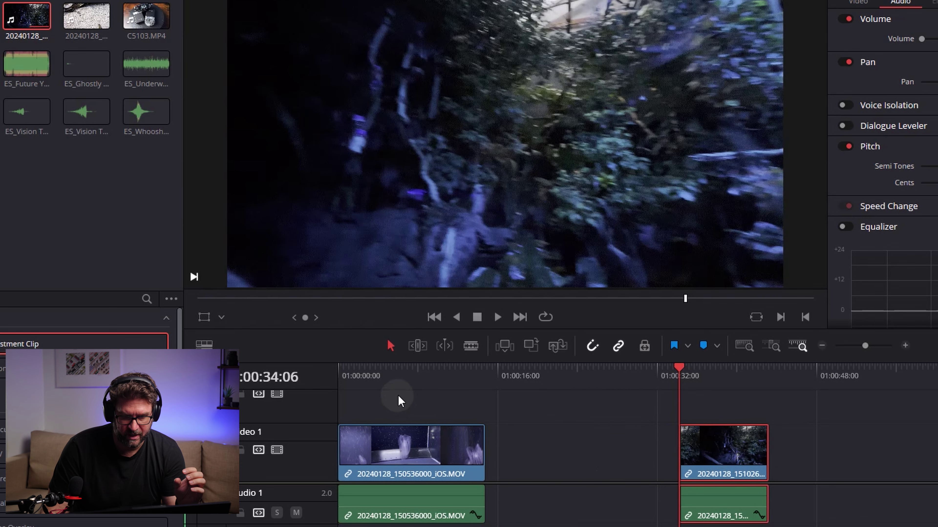
left_click_drag(315, 482, 316, 492)
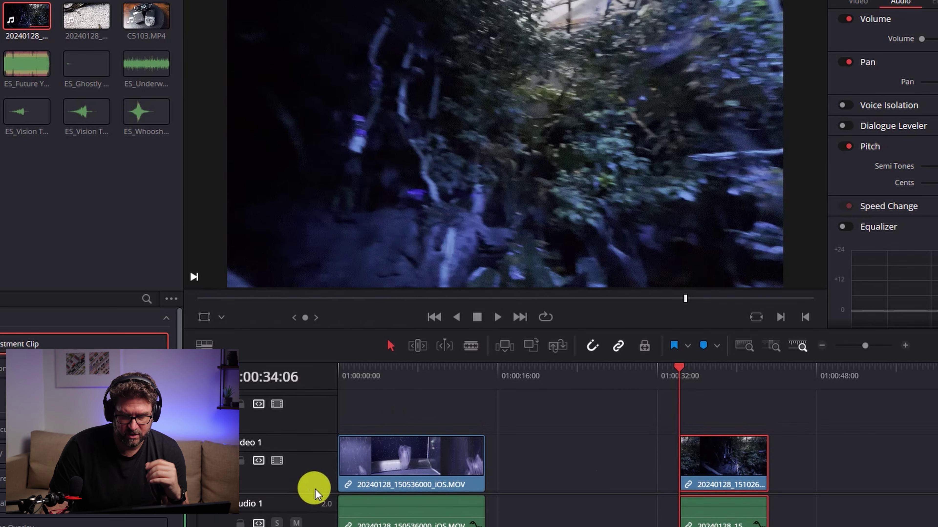
Play the trimmed first clip from the start of the timeline to review its camera movement.
left_click(343, 373)
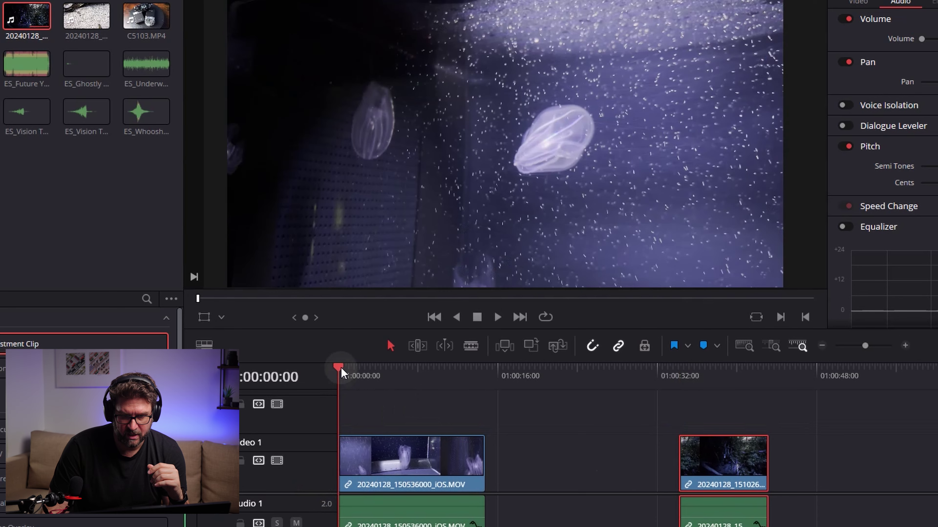
left_click(494, 320)
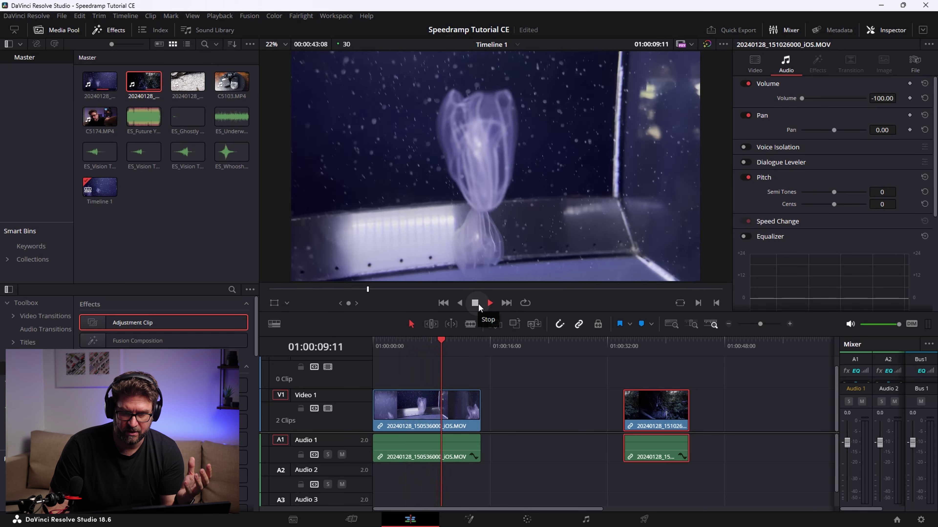
left_click(474, 303)
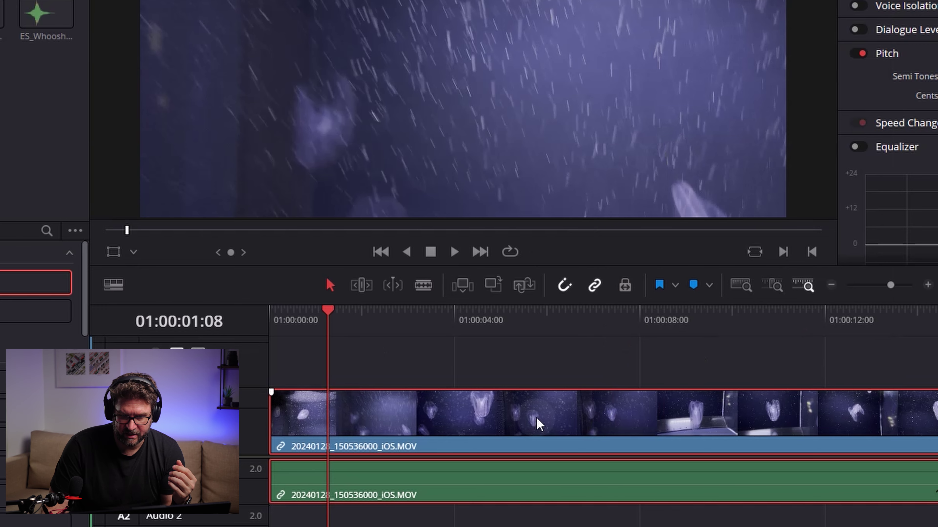
Show the retime controls on 20240128_150536000_iOS.MOV and add a speed point at 01:00:01:08.
right_click(539, 425)
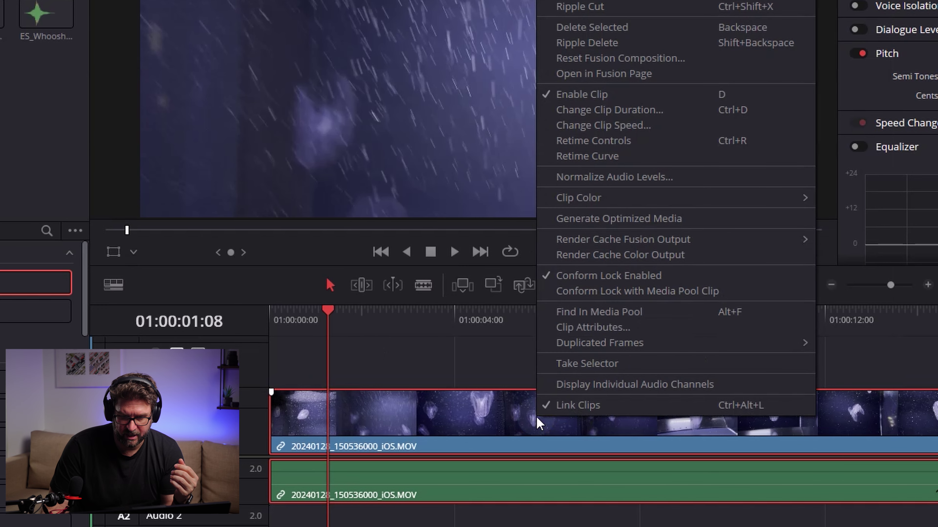
left_click(659, 144)
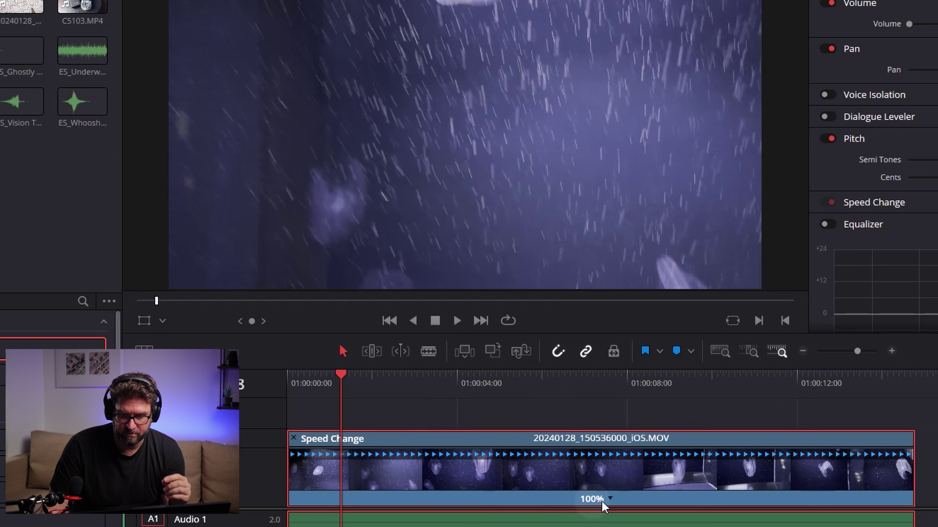
right_click(609, 504)
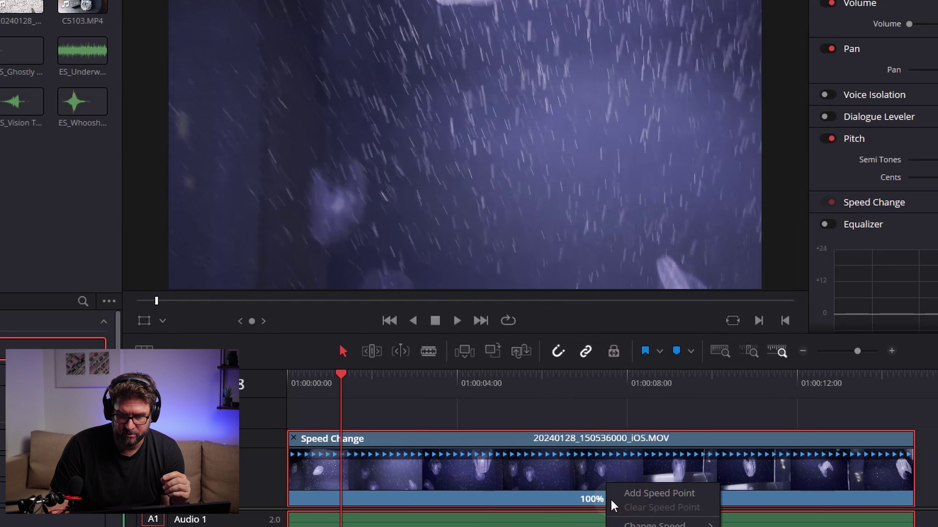
left_click(645, 494)
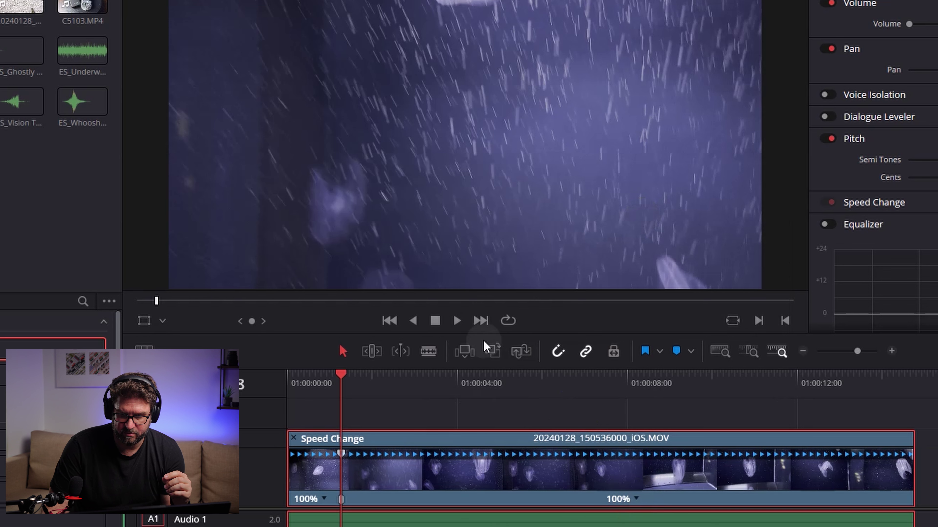
left_click(435, 322)
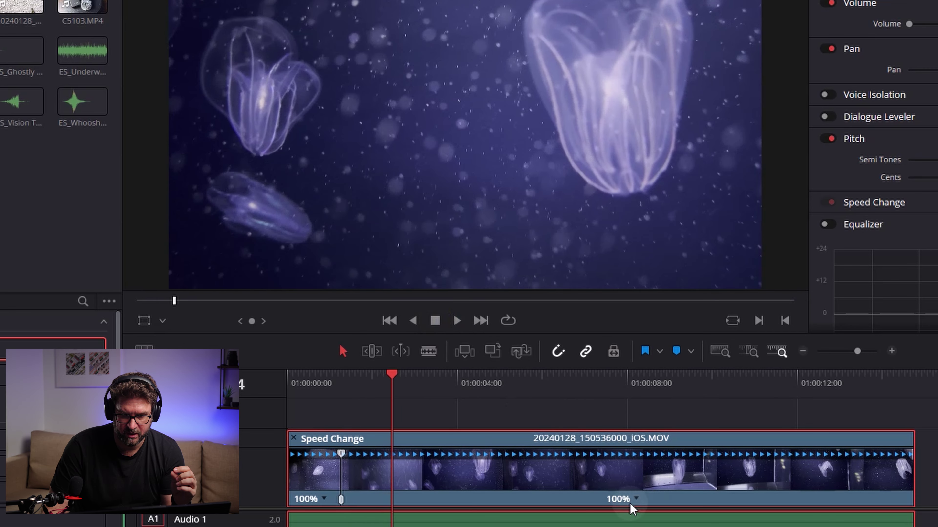
Add two more speed points to 20240128_150536000_iOS.MOV, at about 2.5 and 7 seconds into the clip.
right_click(637, 499)
left_click(664, 495)
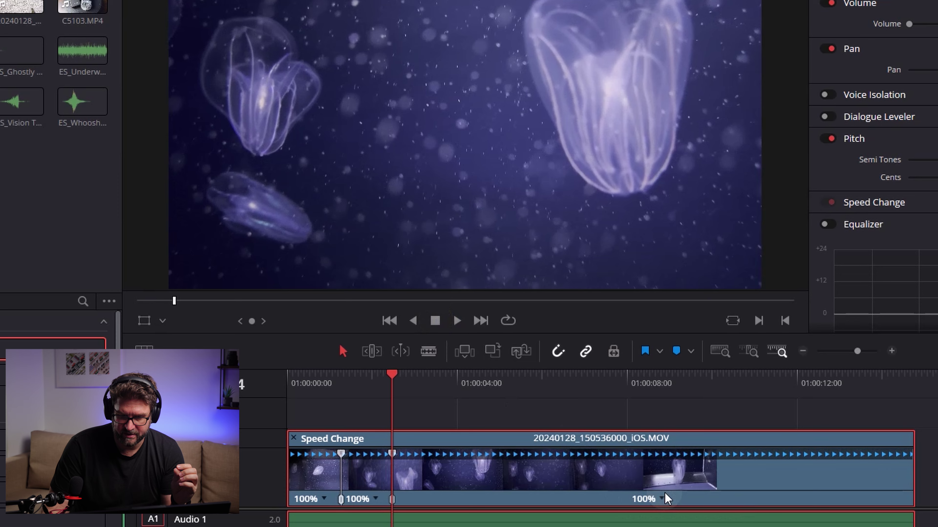
left_click(457, 321)
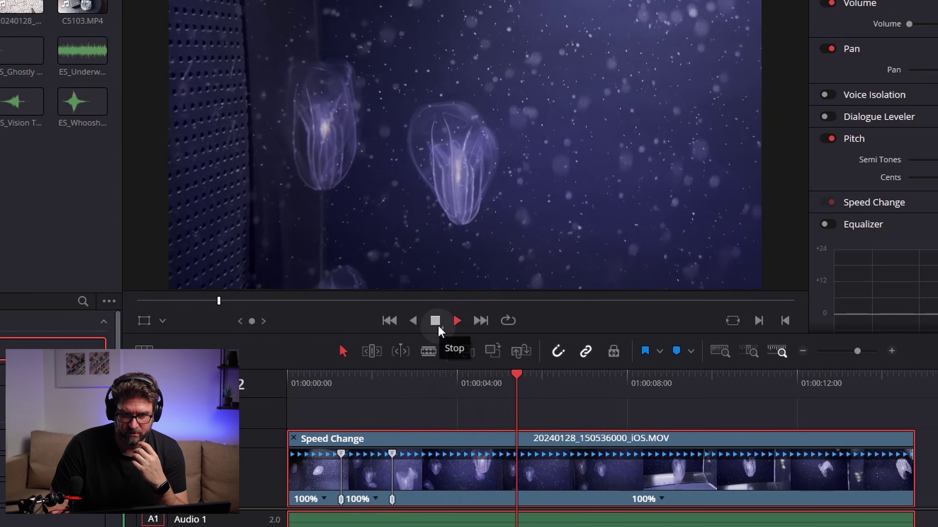
left_click(436, 321)
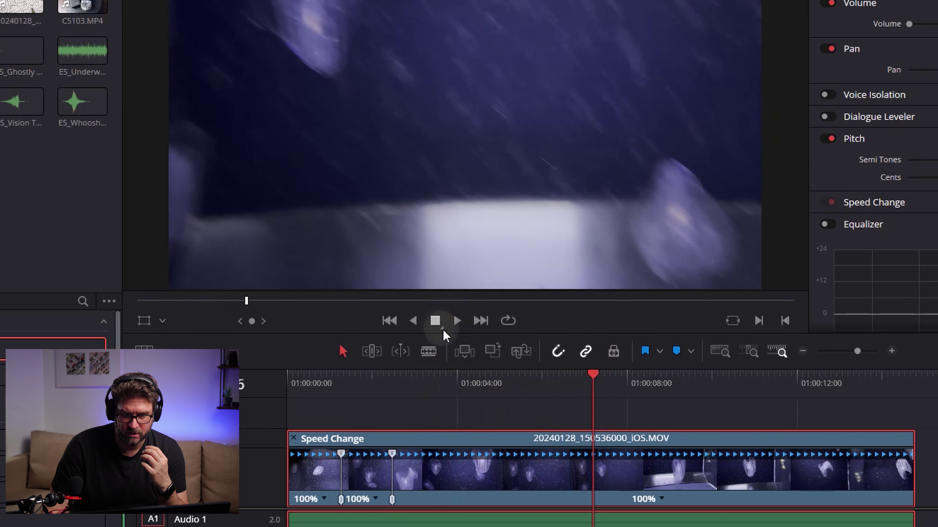
left_click_drag(593, 377, 587, 377)
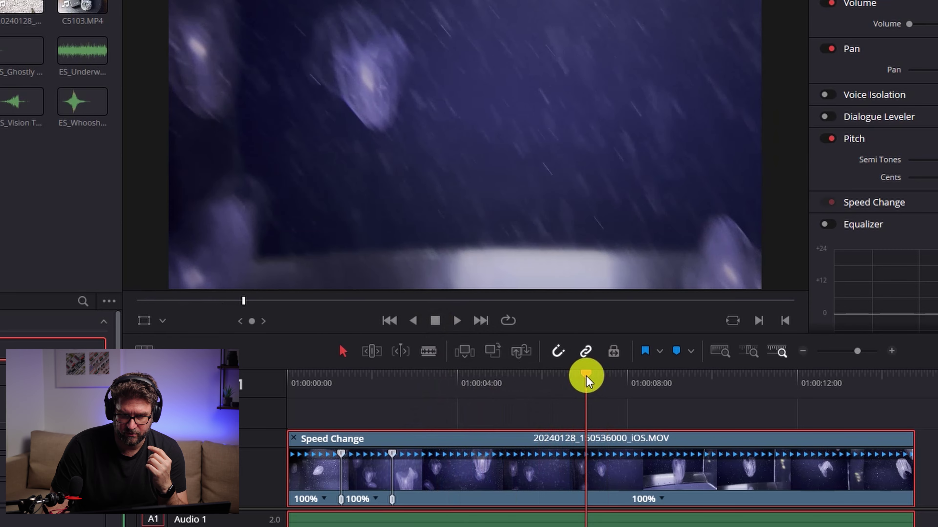
left_click(662, 500)
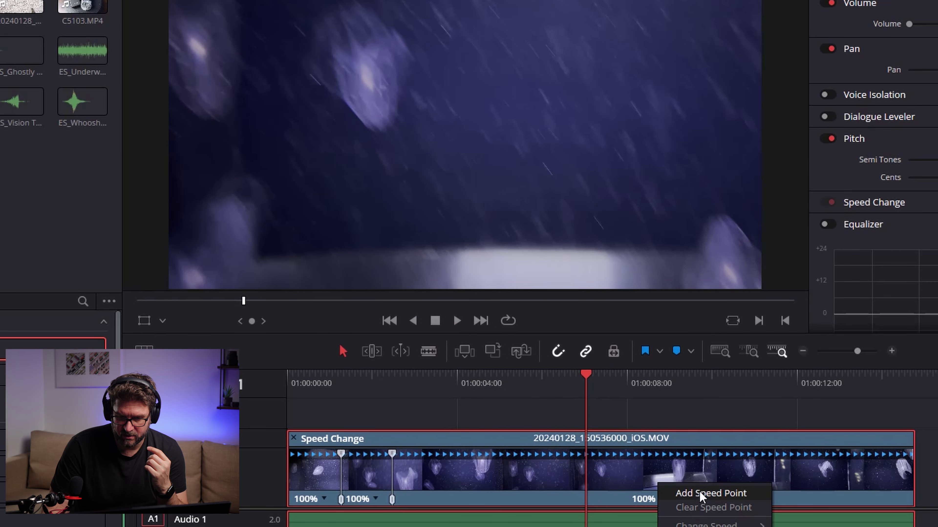
left_click(701, 493)
Play on through the next camera movement and add a speed point at about 10 seconds into the clip.
left_click(456, 322)
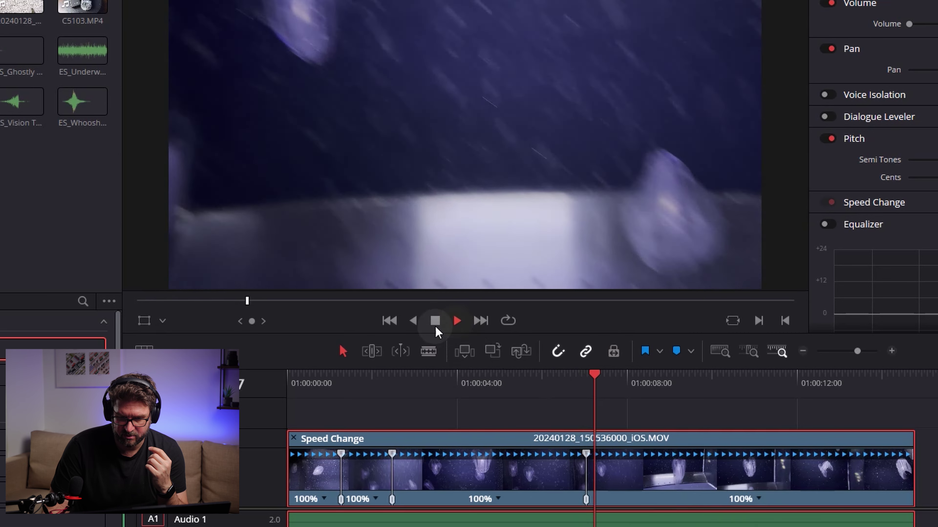
left_click(438, 323)
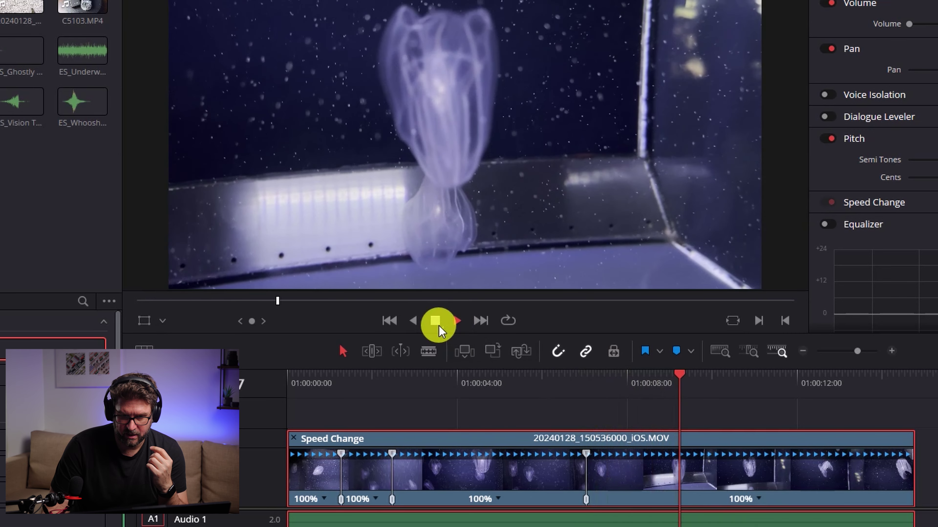
left_click(758, 501)
left_click(788, 495)
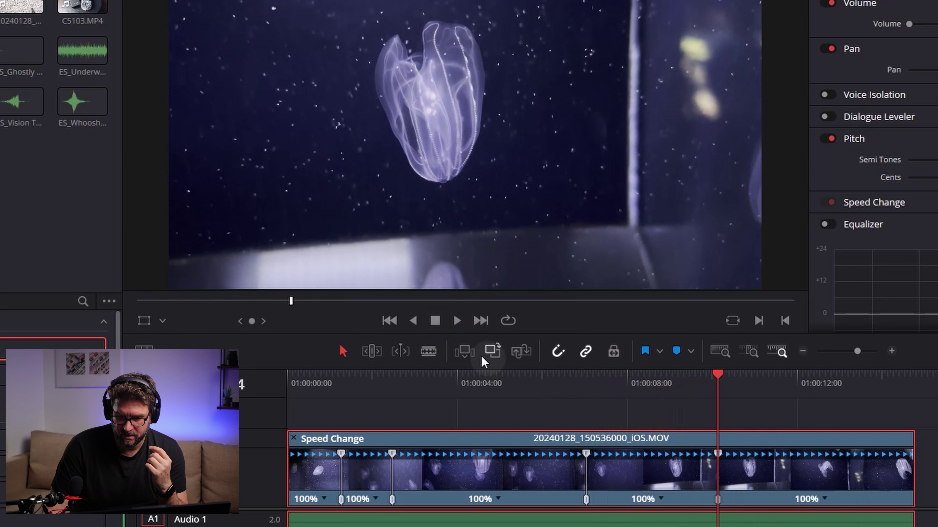
Find the last fast camera movement near the clip's end and add a speed point at 01:00:14:10.
left_click(460, 326)
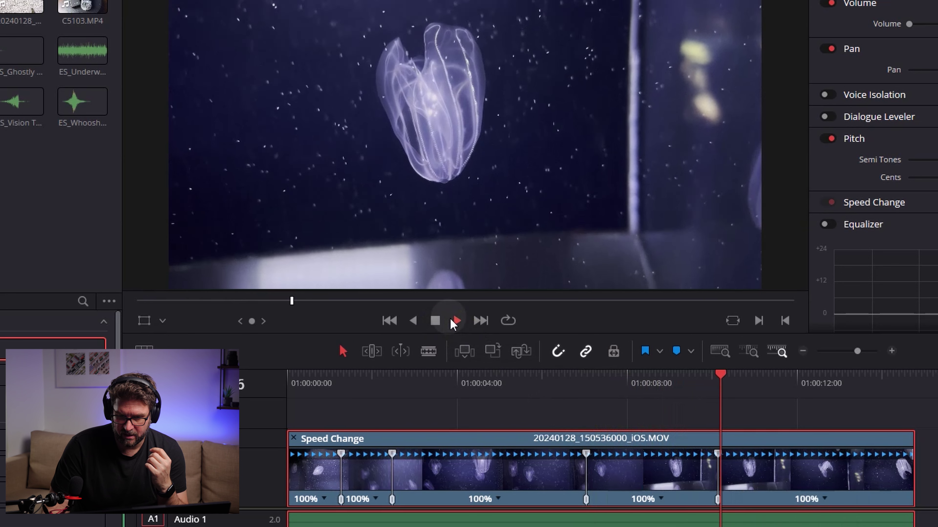
left_click(436, 320)
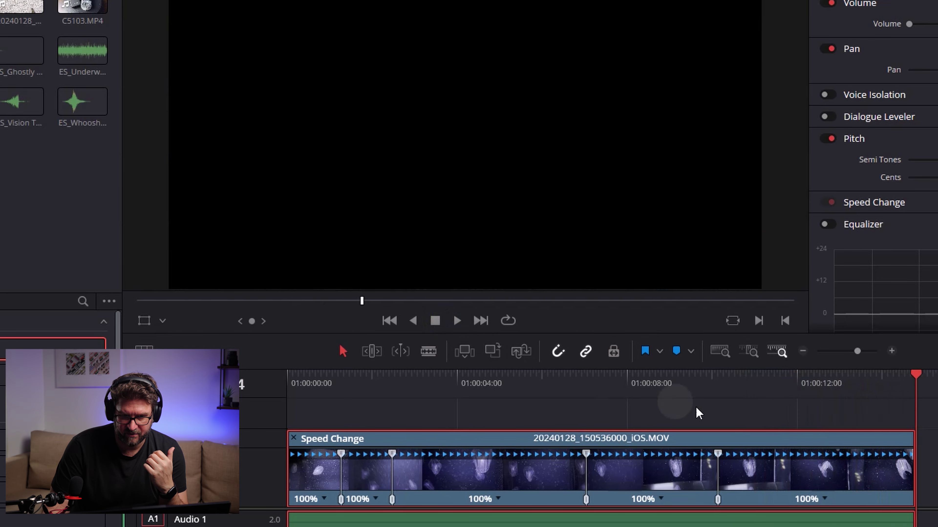
scroll(579, 483, "right", 5)
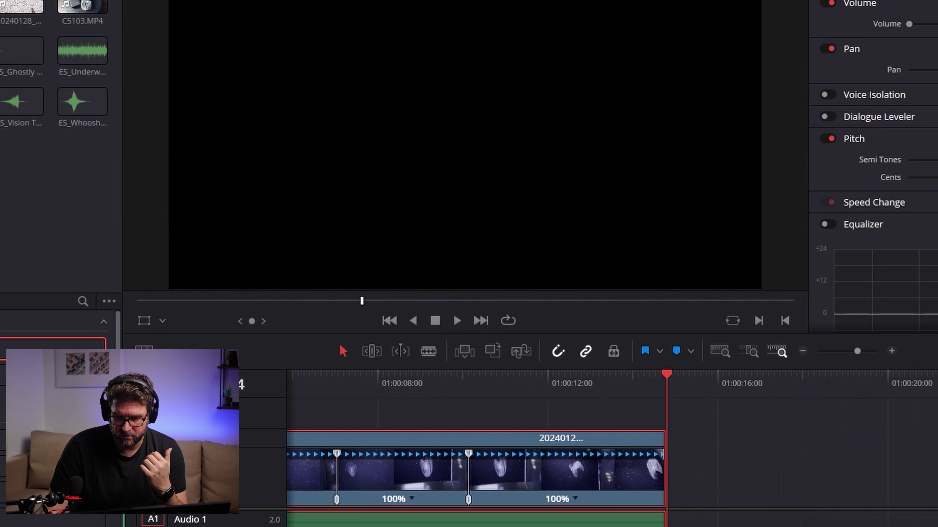
left_click_drag(579, 481, 597, 480)
left_click_drag(551, 381, 567, 381)
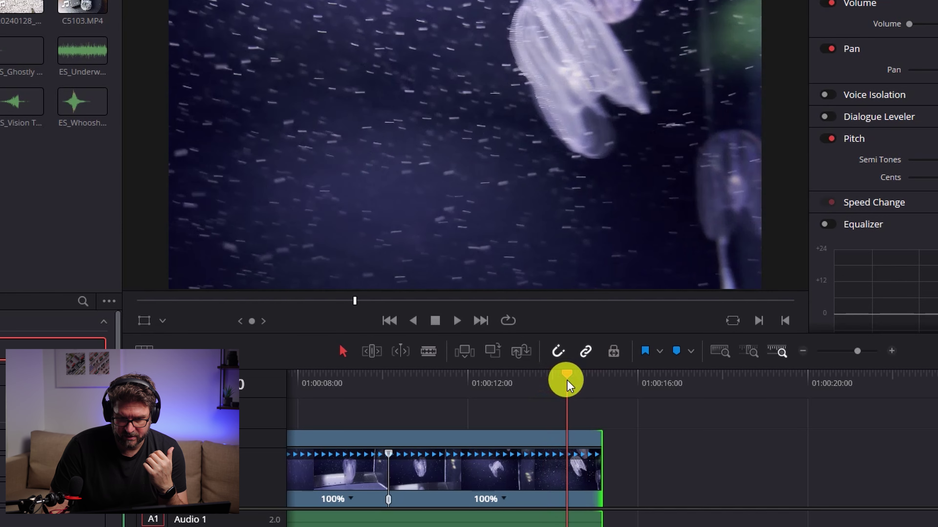
left_click(504, 499)
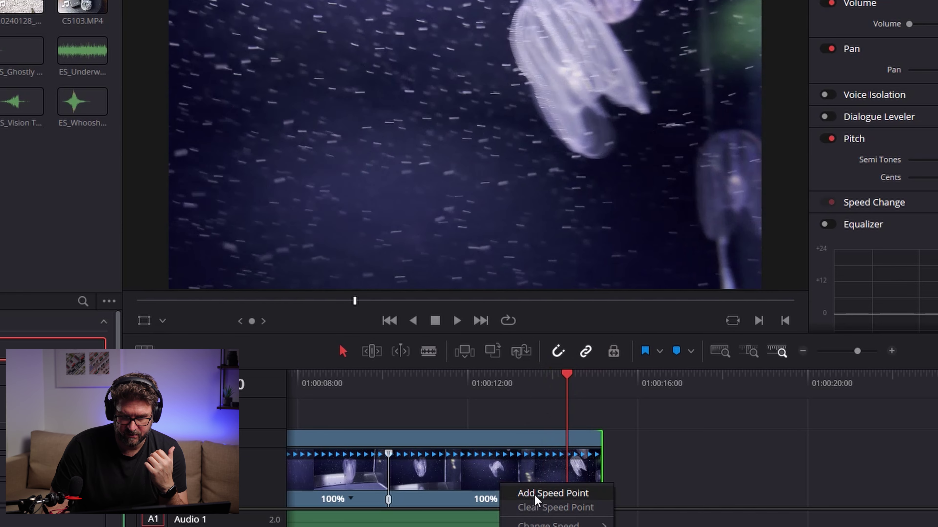
left_click(534, 494)
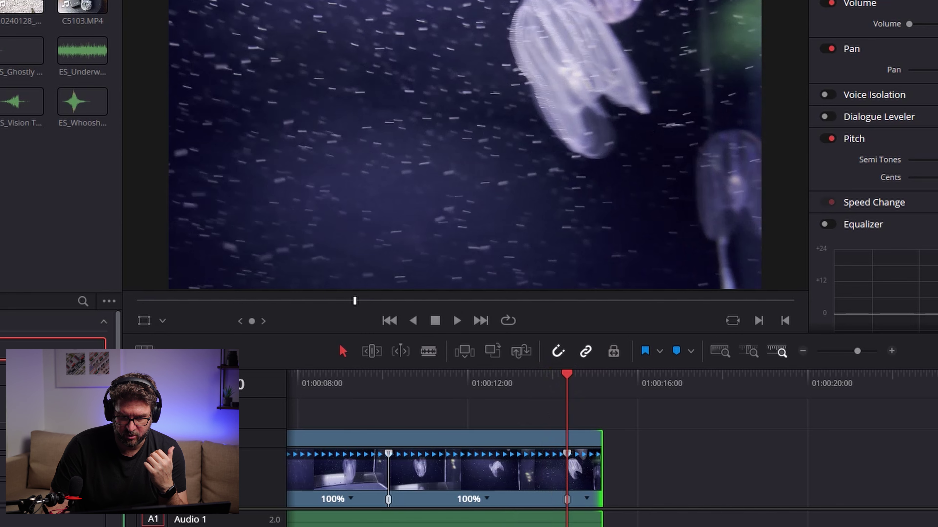
Play the clip from the start of the timeline to review the movement in its first two segments.
key("shift+z")
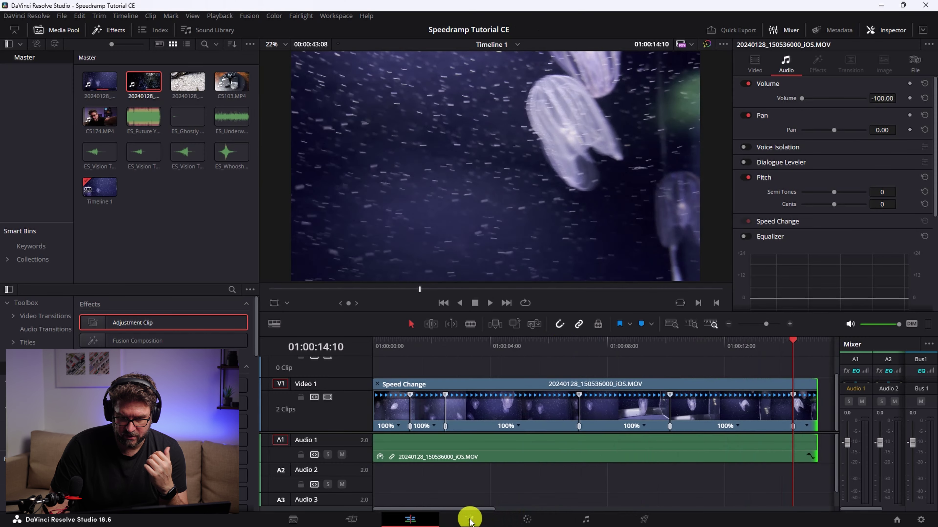
left_click(376, 346)
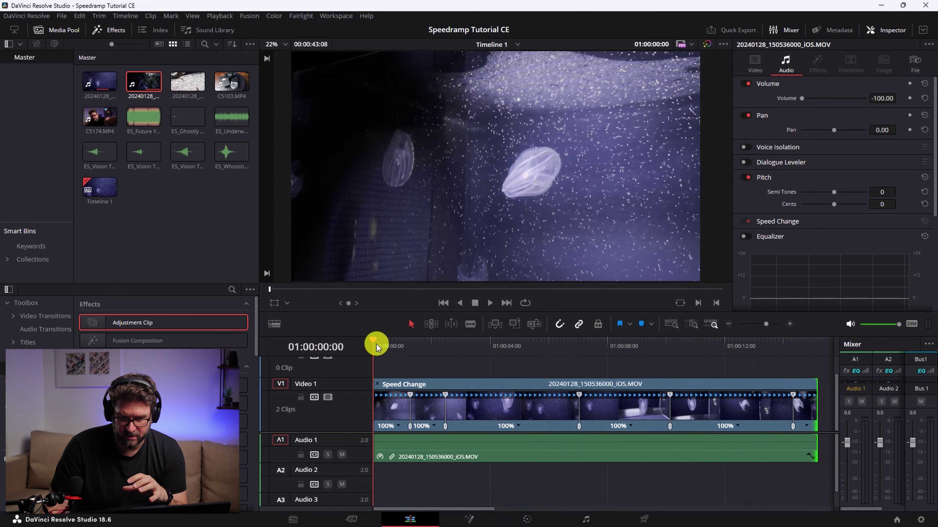
left_click(489, 305)
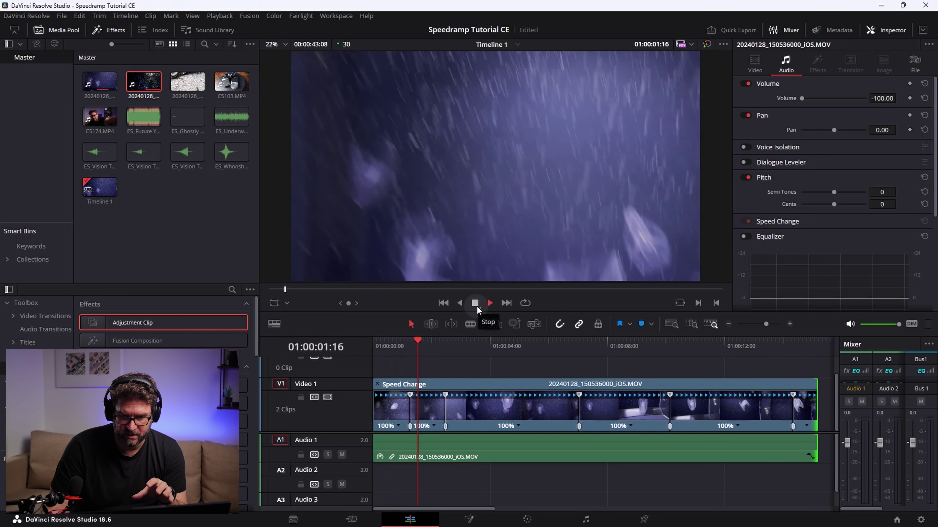
left_click(475, 302)
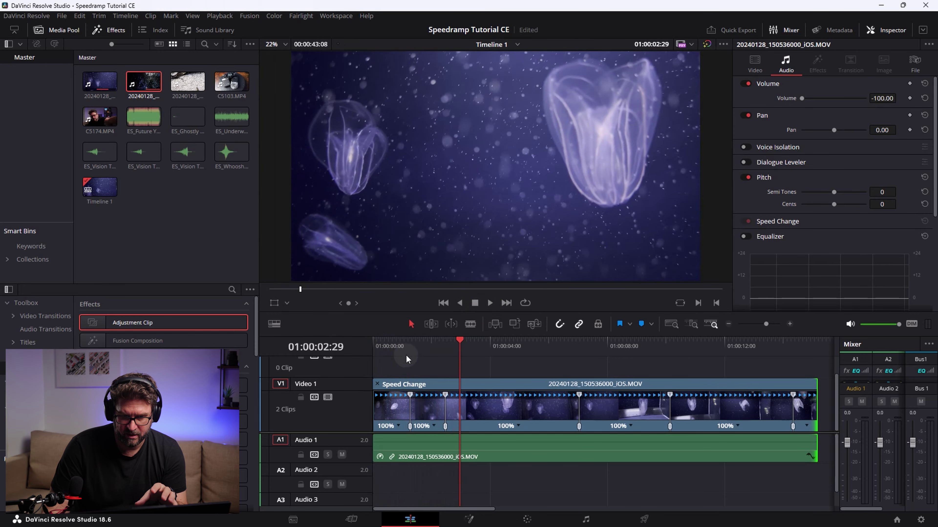
Set the speed of the clip's second segment, between the first two speed points, to 400%.
left_click(434, 427)
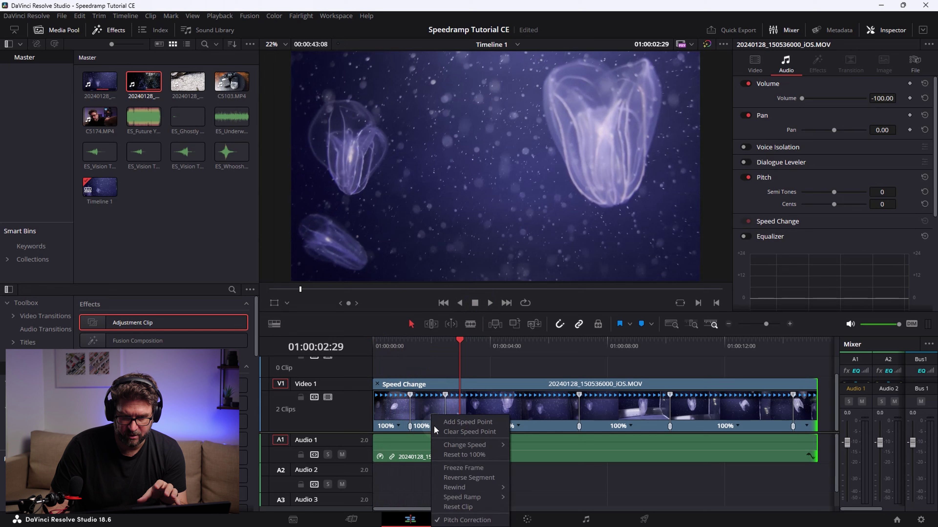
mouse_move(459, 449)
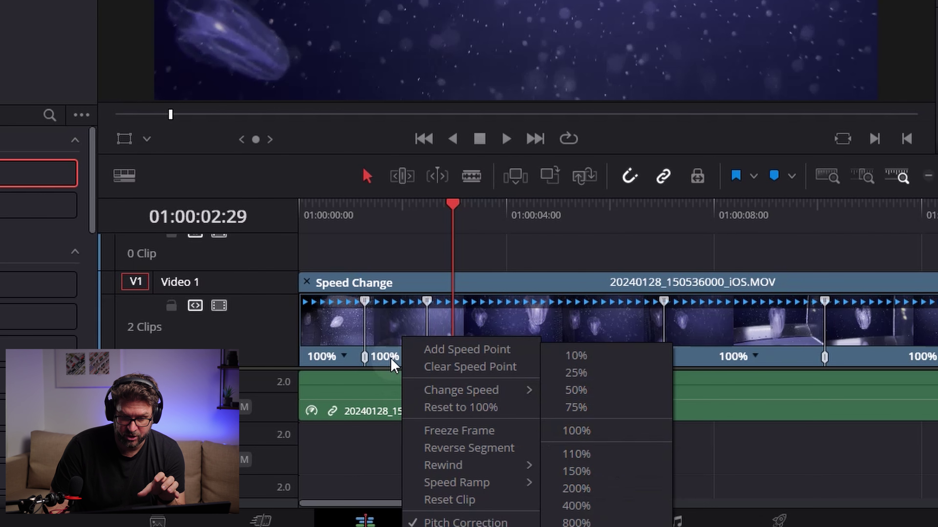
left_click(389, 358)
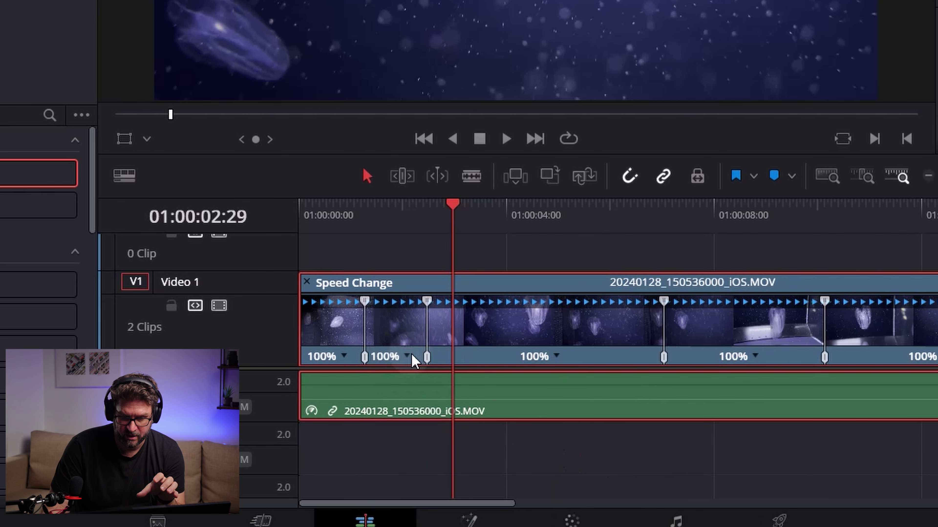
left_click(408, 357)
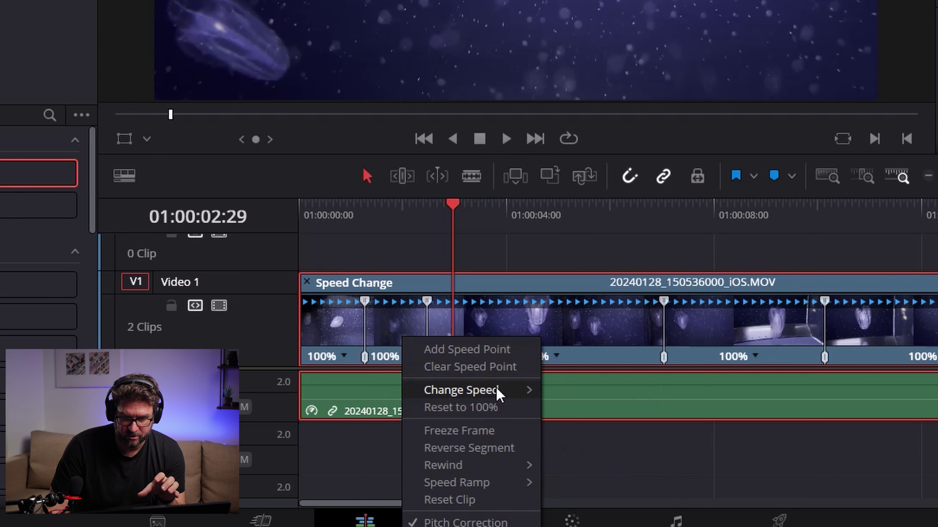
mouse_move(500, 394)
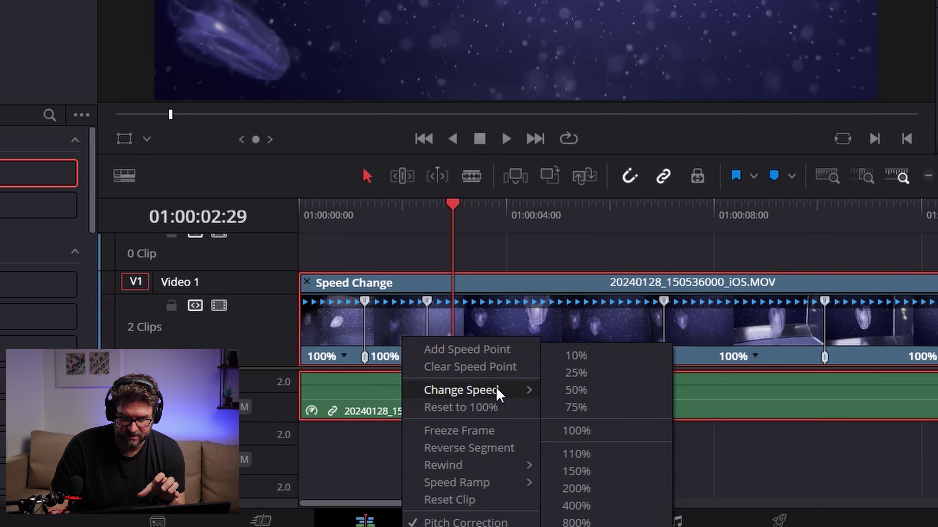
left_click(604, 508)
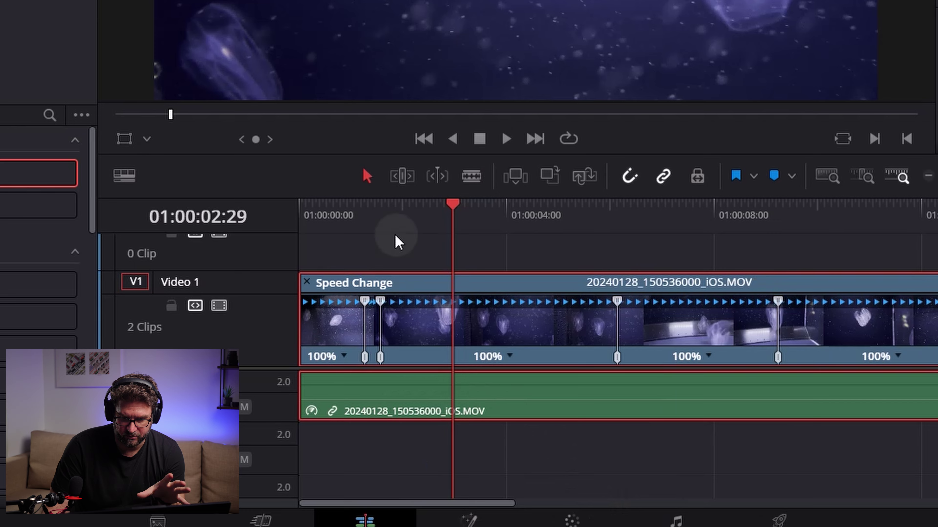
Review the third segment, between the second and third speed points, and set its speed to 200%.
left_click(384, 221)
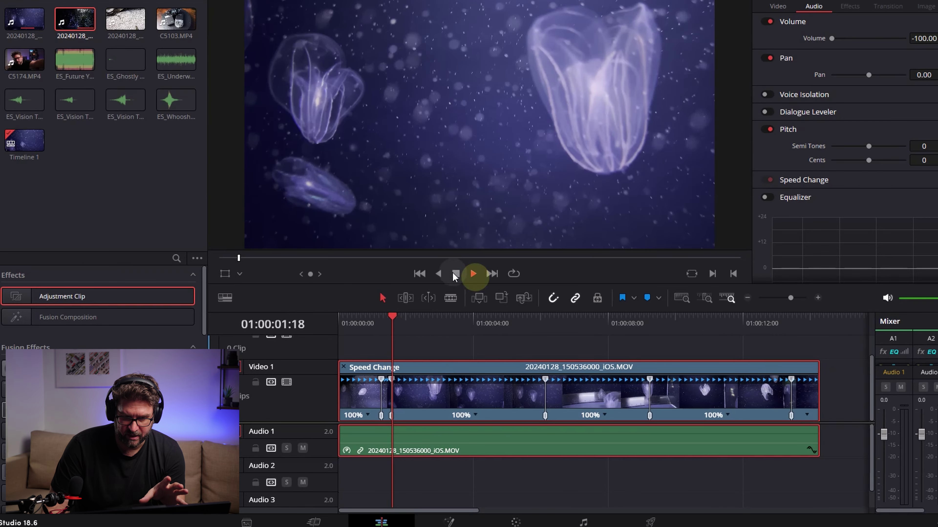
left_click(473, 273)
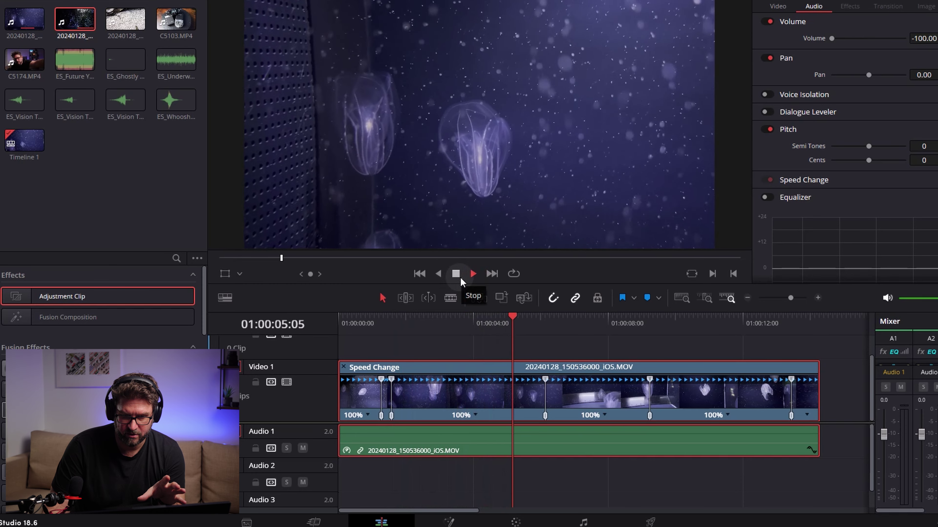
left_click(457, 274)
right_click(475, 420)
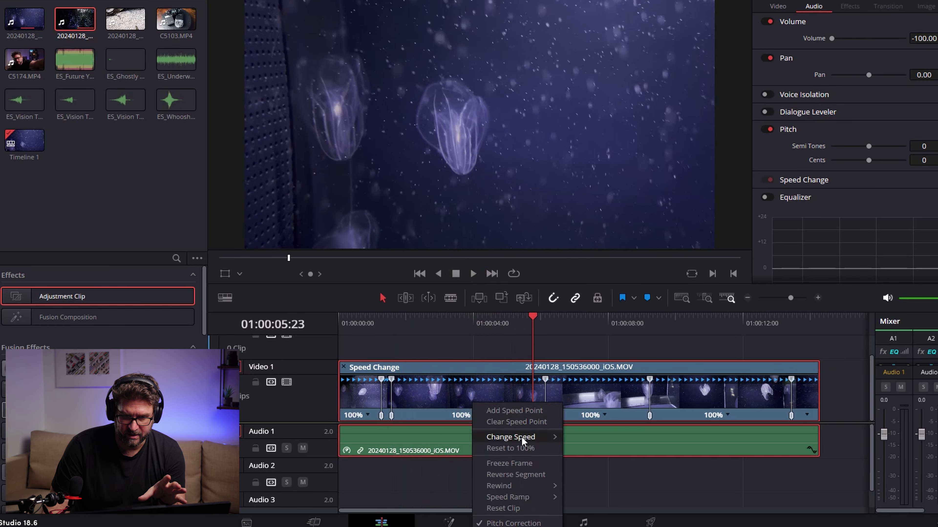
mouse_move(522, 440)
left_click(586, 502)
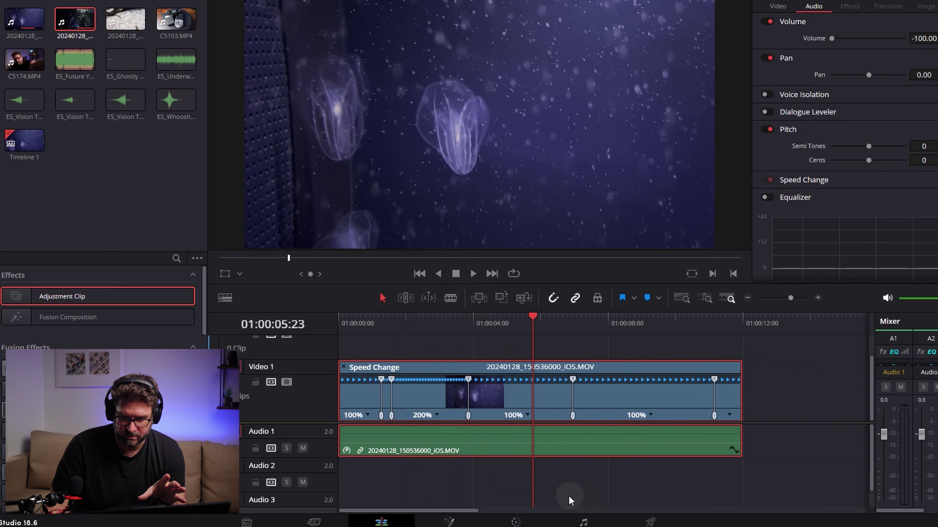
Review the fourth segment, between the third and fourth speed points, and set its speed to 400%.
left_click(471, 323)
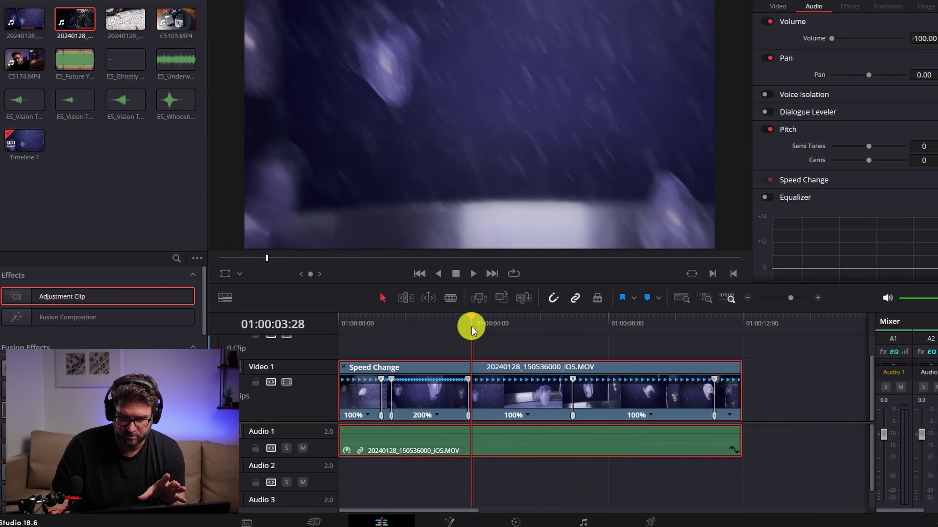
left_click(472, 274)
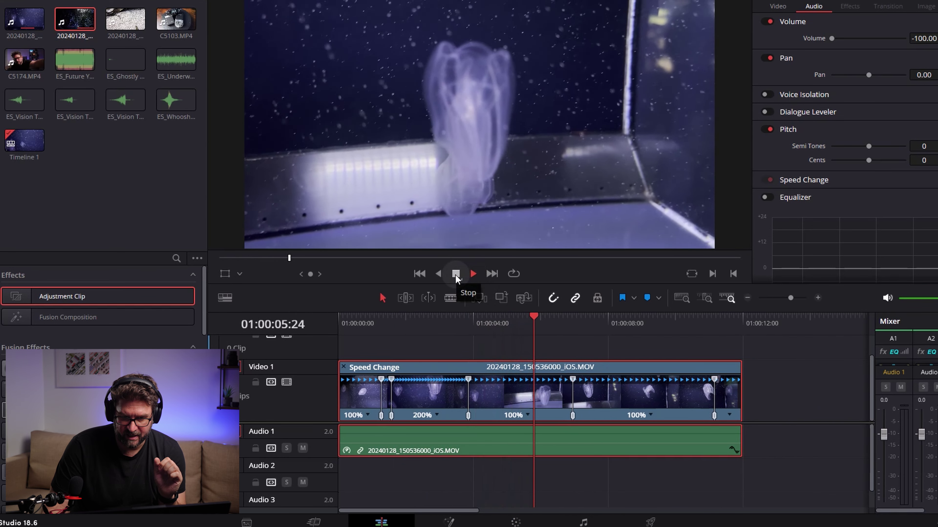
left_click(455, 274)
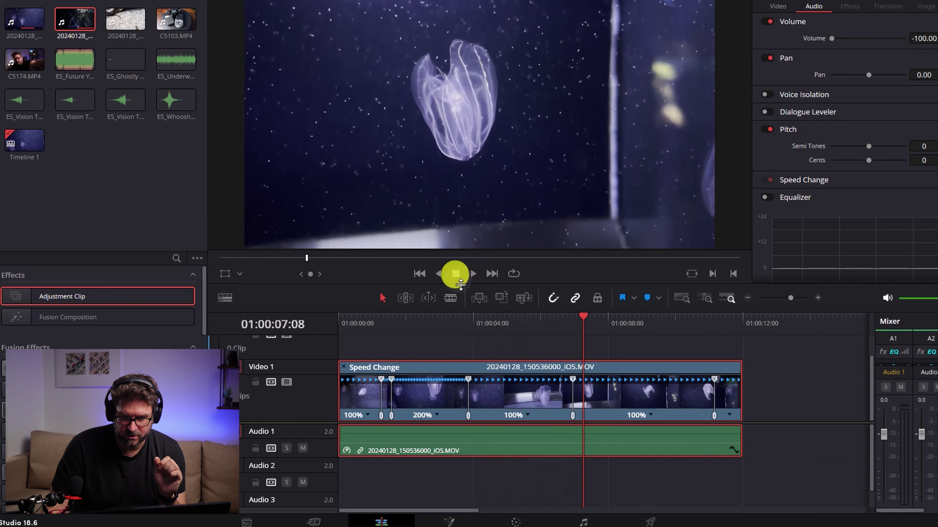
left_click(527, 415)
mouse_move(590, 439)
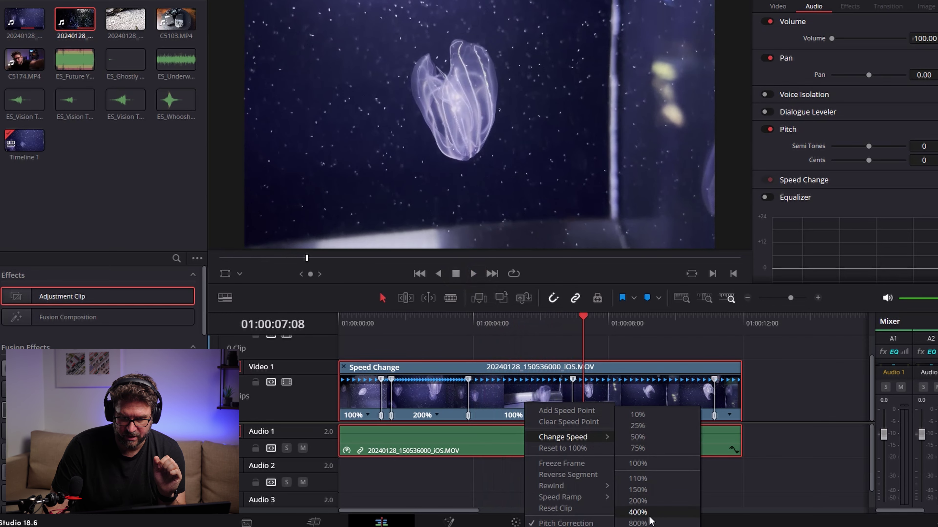
left_click(642, 513)
Play through the fifth segment from the fourth speed point, and set the final segment's speed to 800%.
left_click(494, 324)
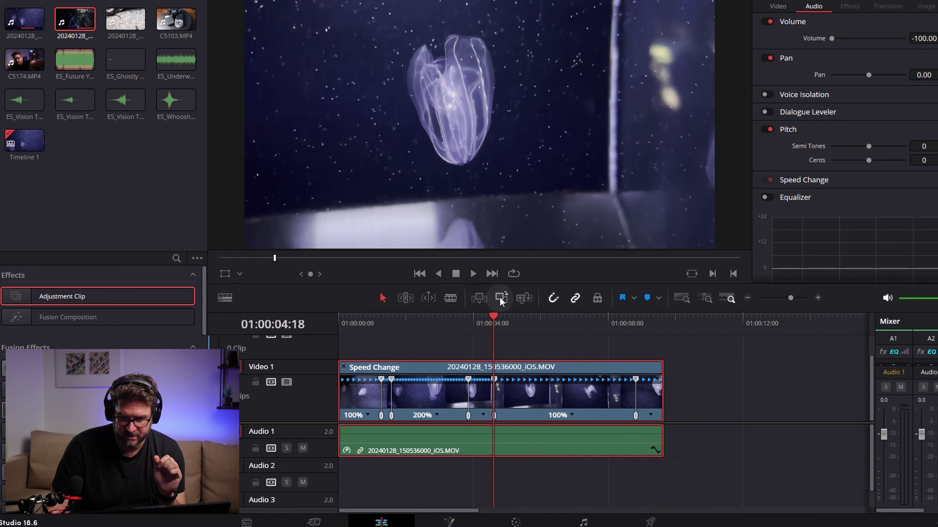
left_click(472, 280)
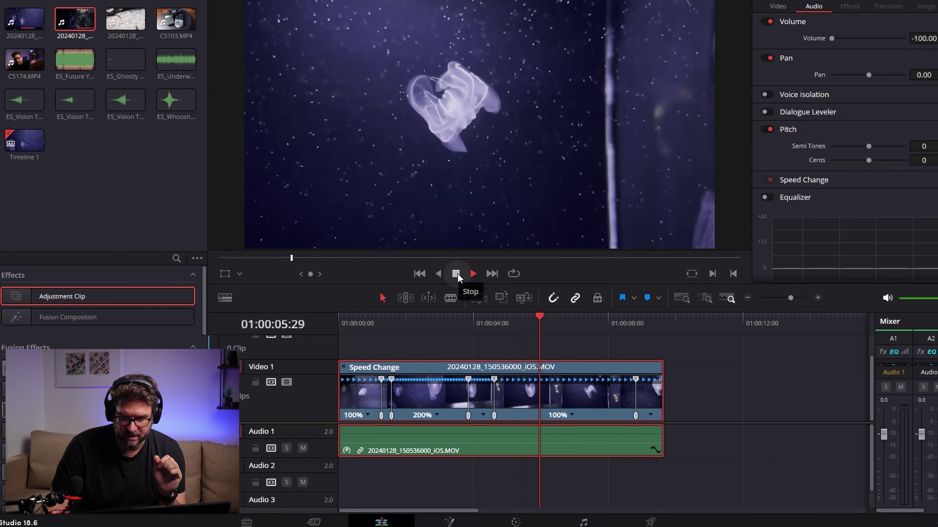
left_click(456, 274)
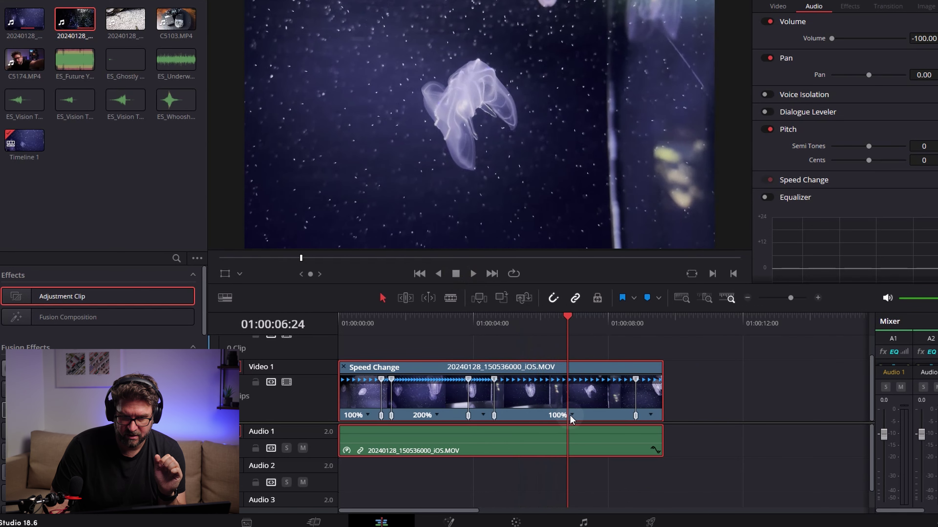
left_click(474, 274)
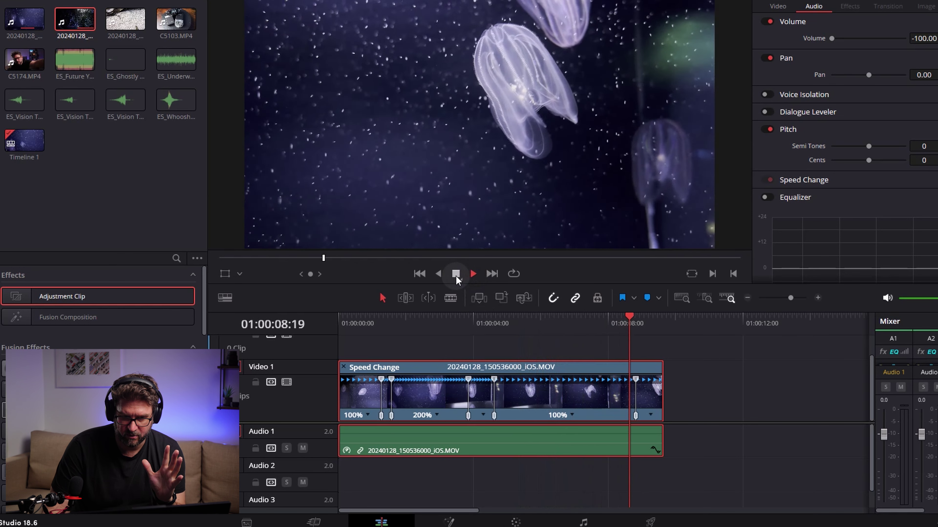
left_click(456, 274)
left_click(651, 415)
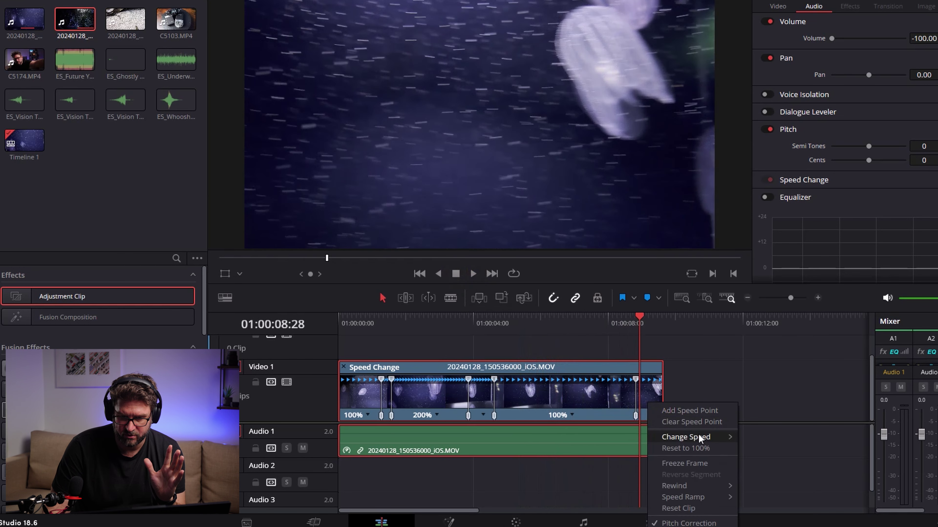
mouse_move(699, 439)
left_click(768, 522)
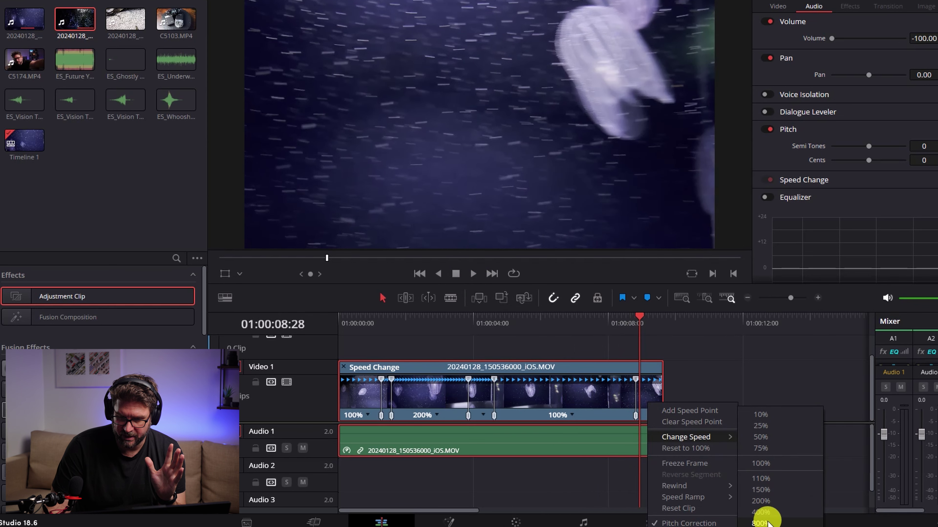
Display the retime curve of the speed-changed clip and enlarge the timeline and curve area for editing.
left_click(817, 298)
left_click_drag(451, 512, 366, 513)
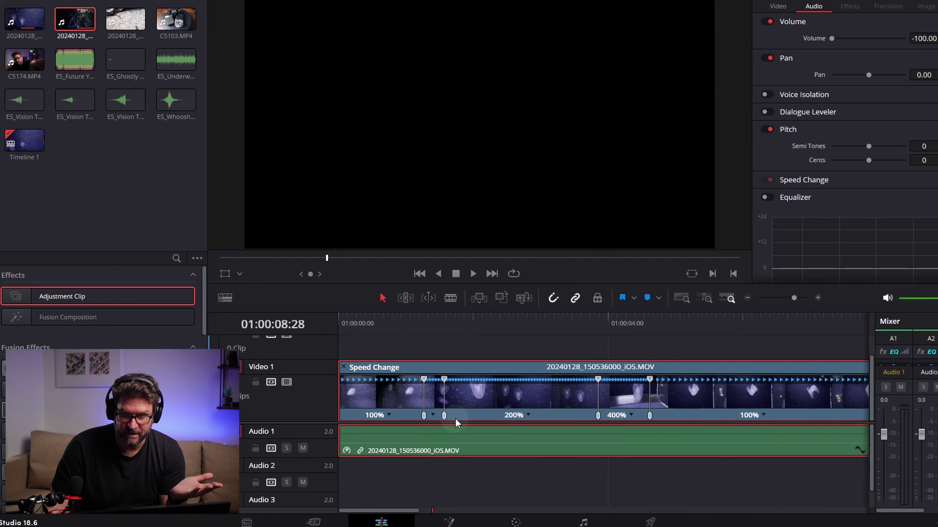
right_click(511, 399)
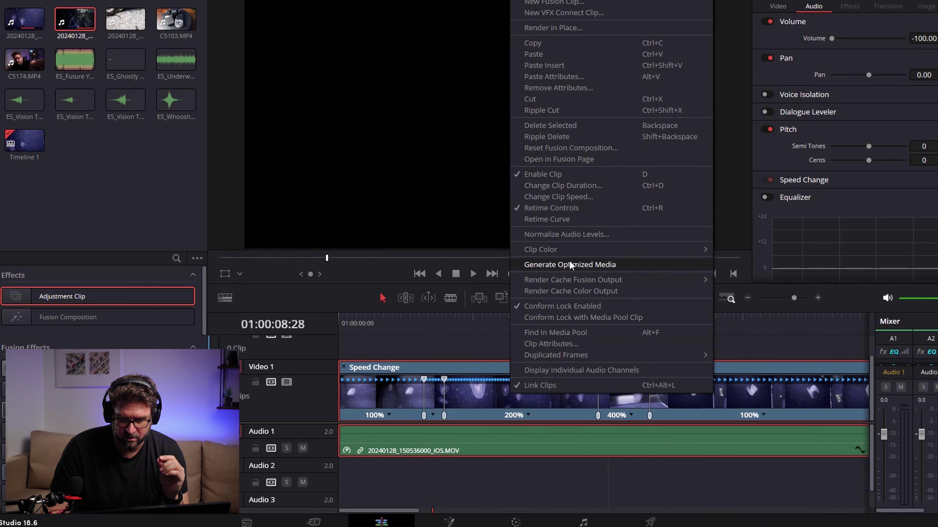
left_click(577, 219)
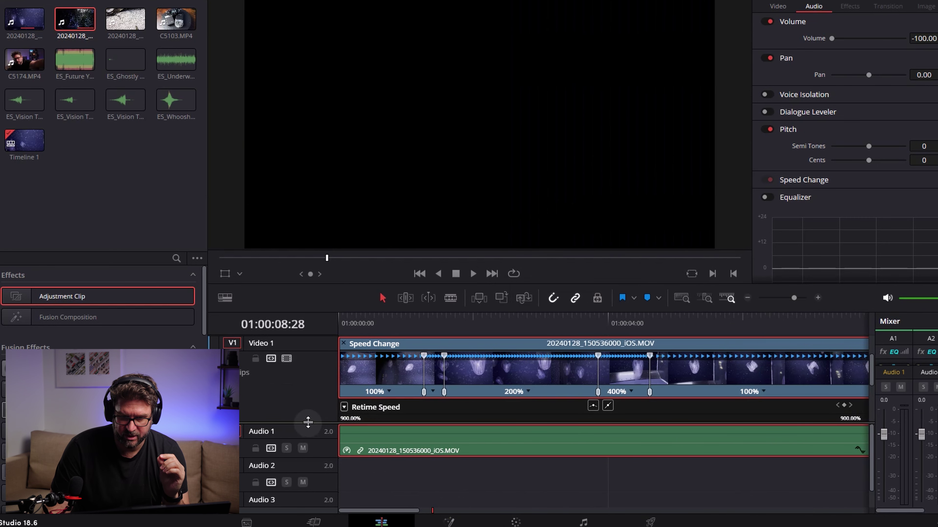
left_click_drag(351, 285, 364, 171)
left_click_drag(303, 357, 299, 444)
Hide the Retime Frame curve so that only the Retime Speed curve is displayed.
left_click(246, 276)
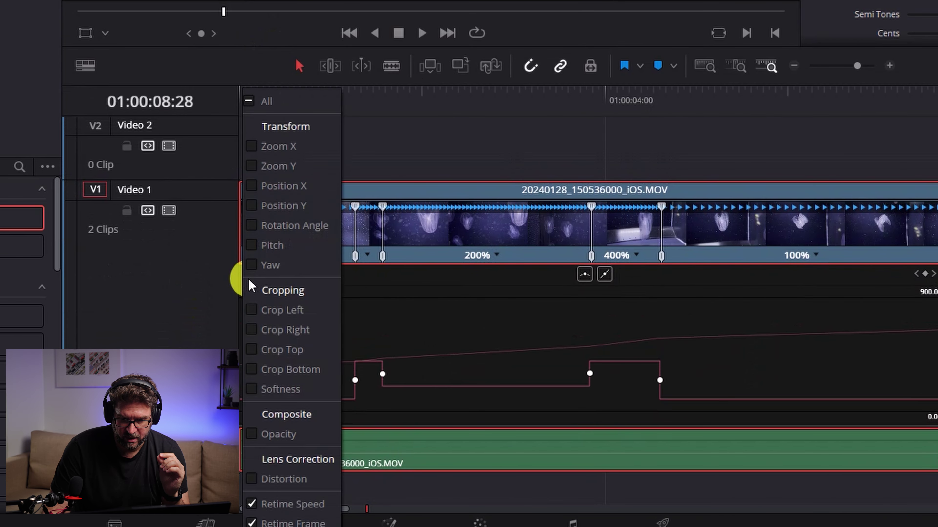
left_click(253, 523)
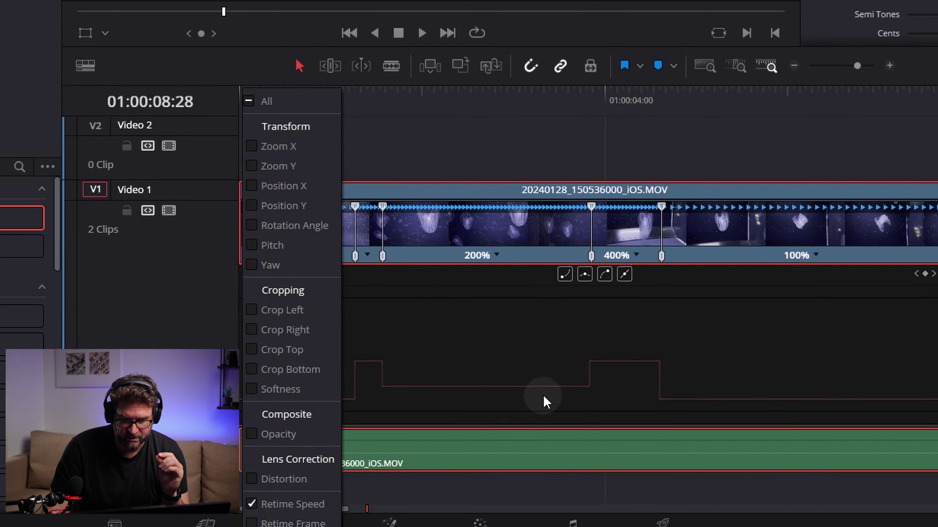
left_click(551, 389)
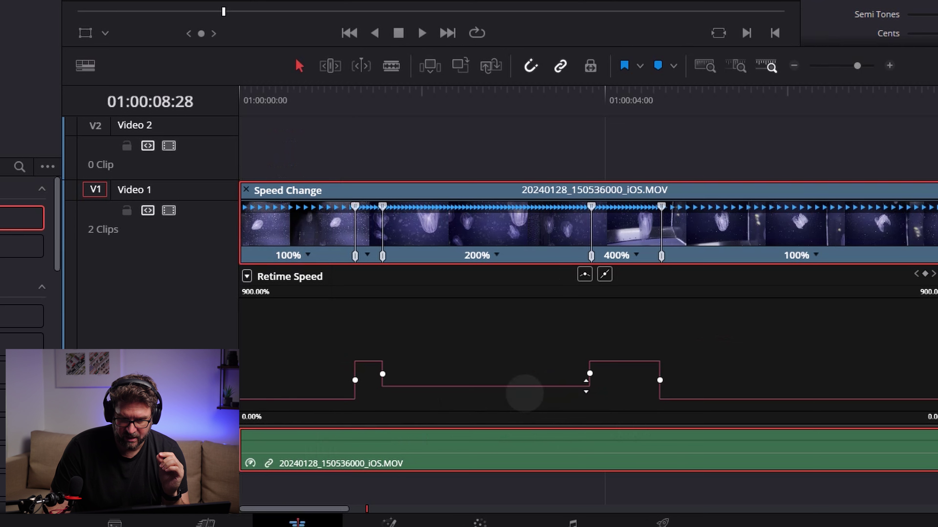
Smooth the Retime Speed curve at its first keyframe and select its second keyframe.
mouse_move(623, 359)
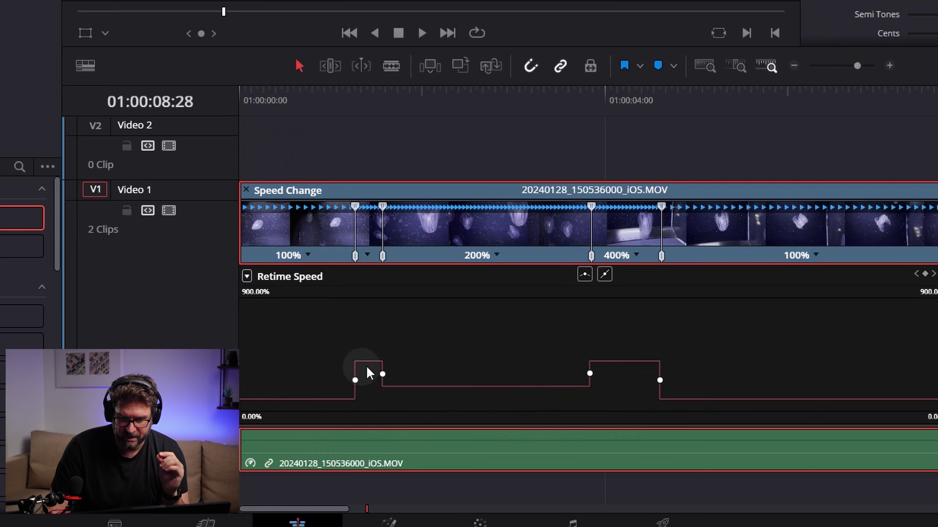
mouse_move(319, 402)
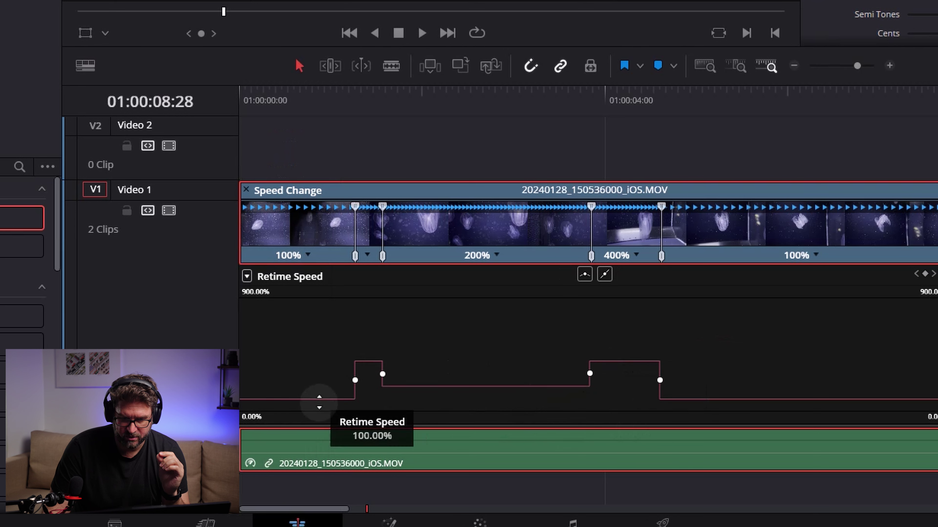
mouse_move(373, 359)
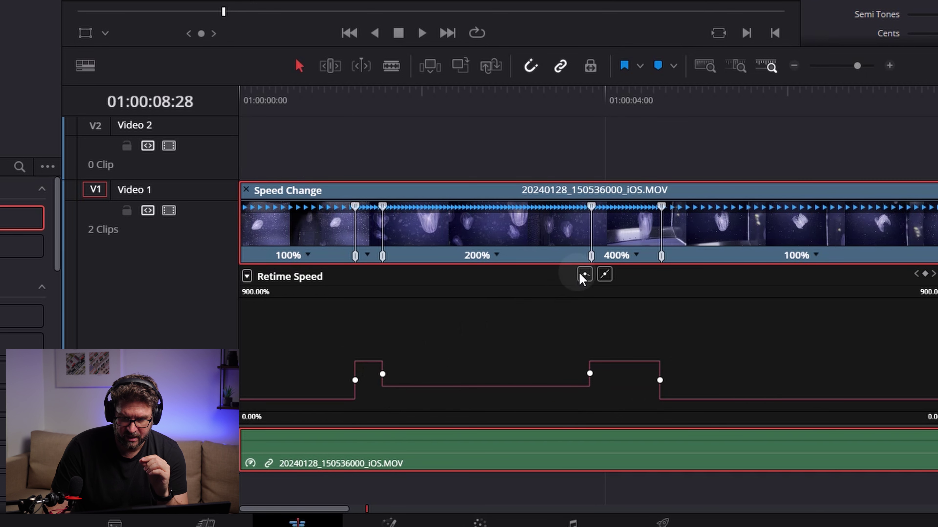
left_click(354, 380)
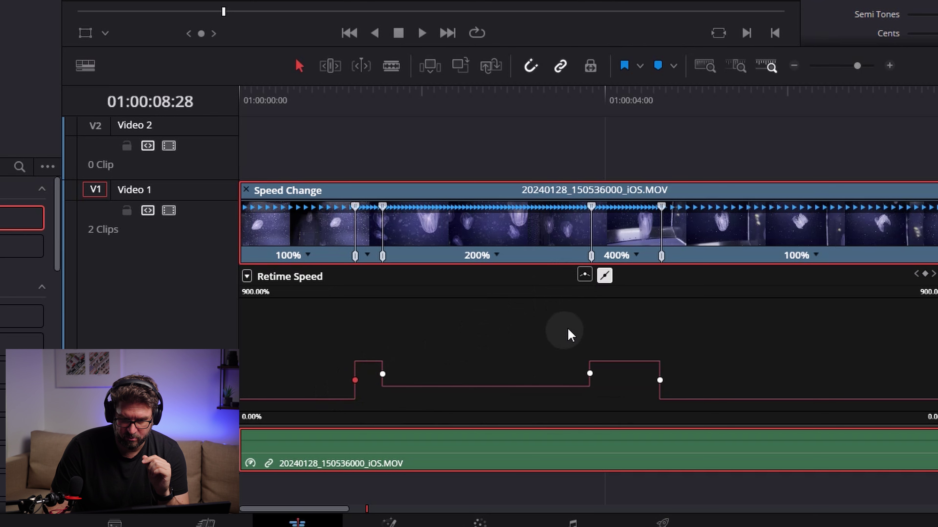
left_click(584, 275)
left_click(382, 374)
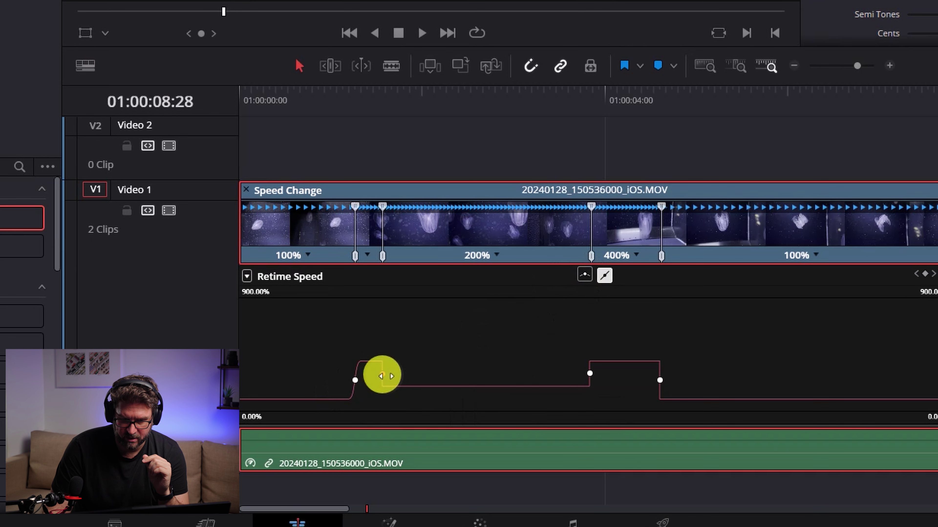